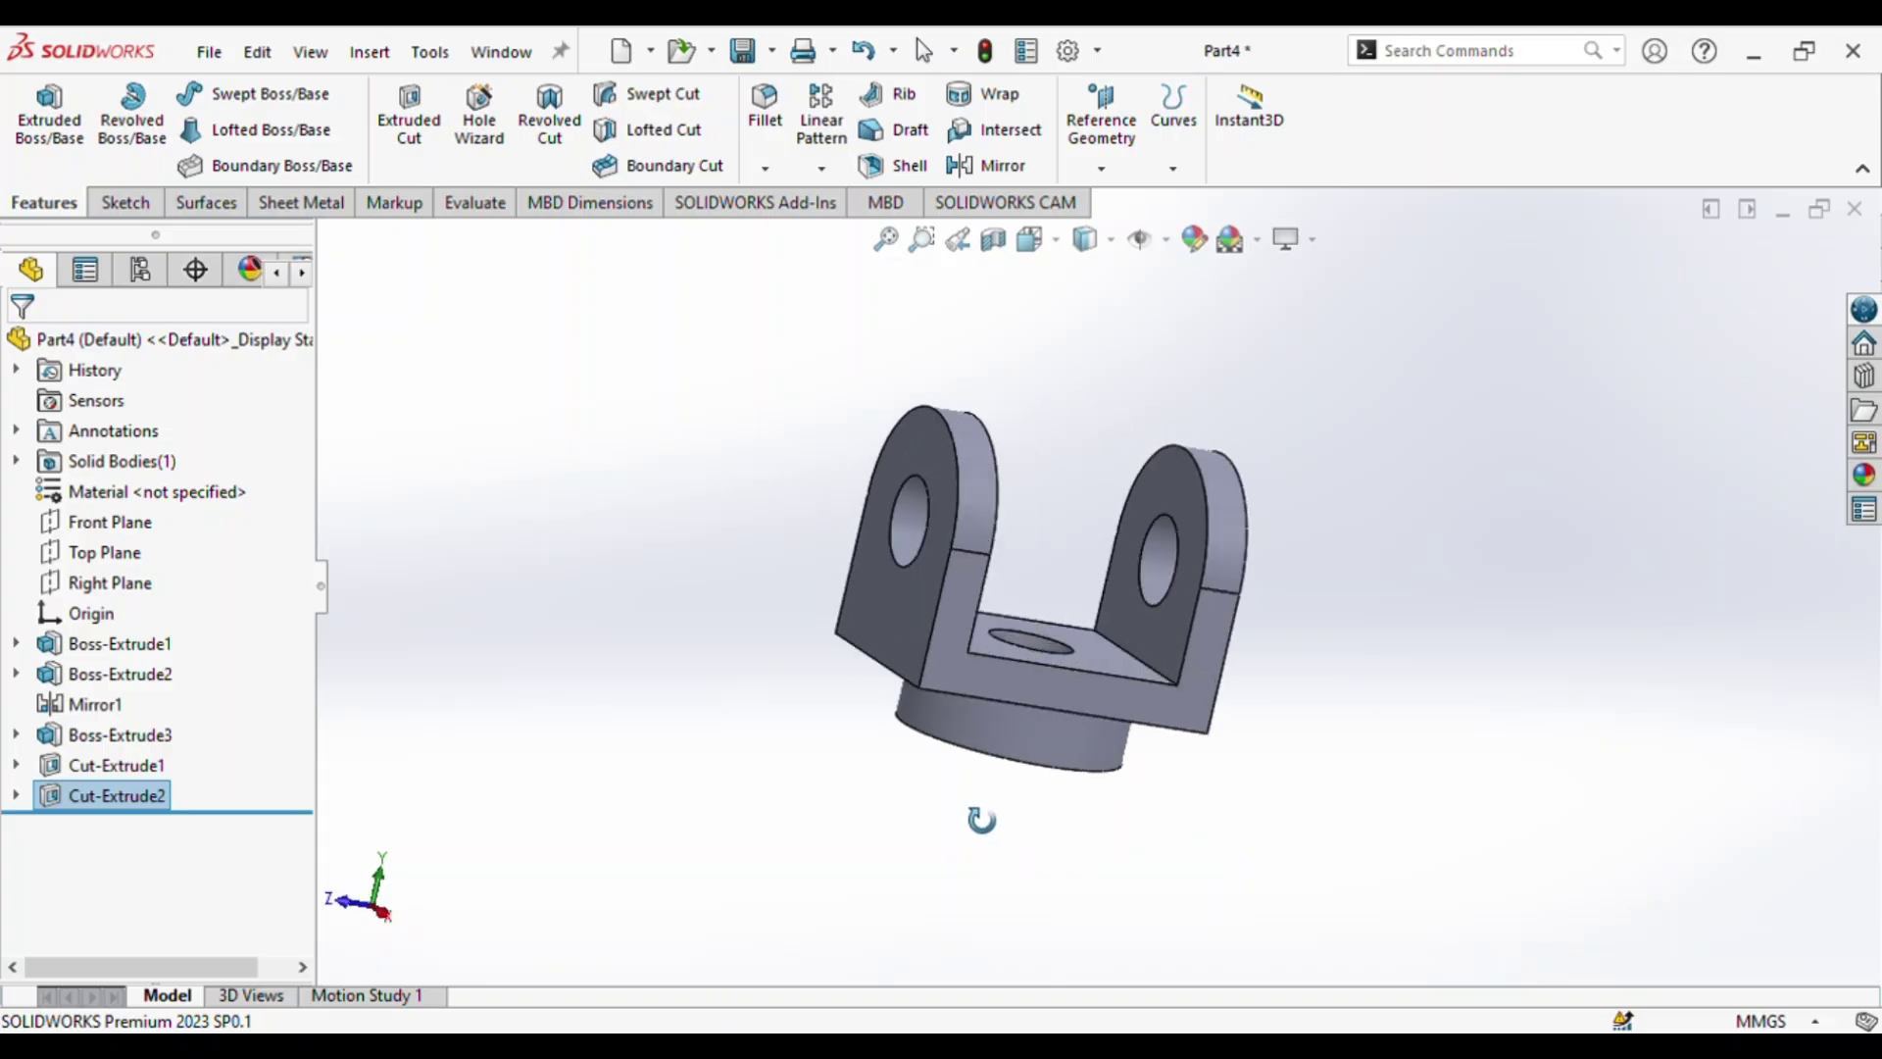
- Orbit the finished clevis bracket and check it from the top and front views
mouse_move(979, 819)
middle_down()
mouse_move(876, 476)
mouse_move(628, 792)
mouse_move(777, 685)
mouse_move(908, 676)
mouse_move(939, 696)
mouse_move(945, 815)
middle_up()
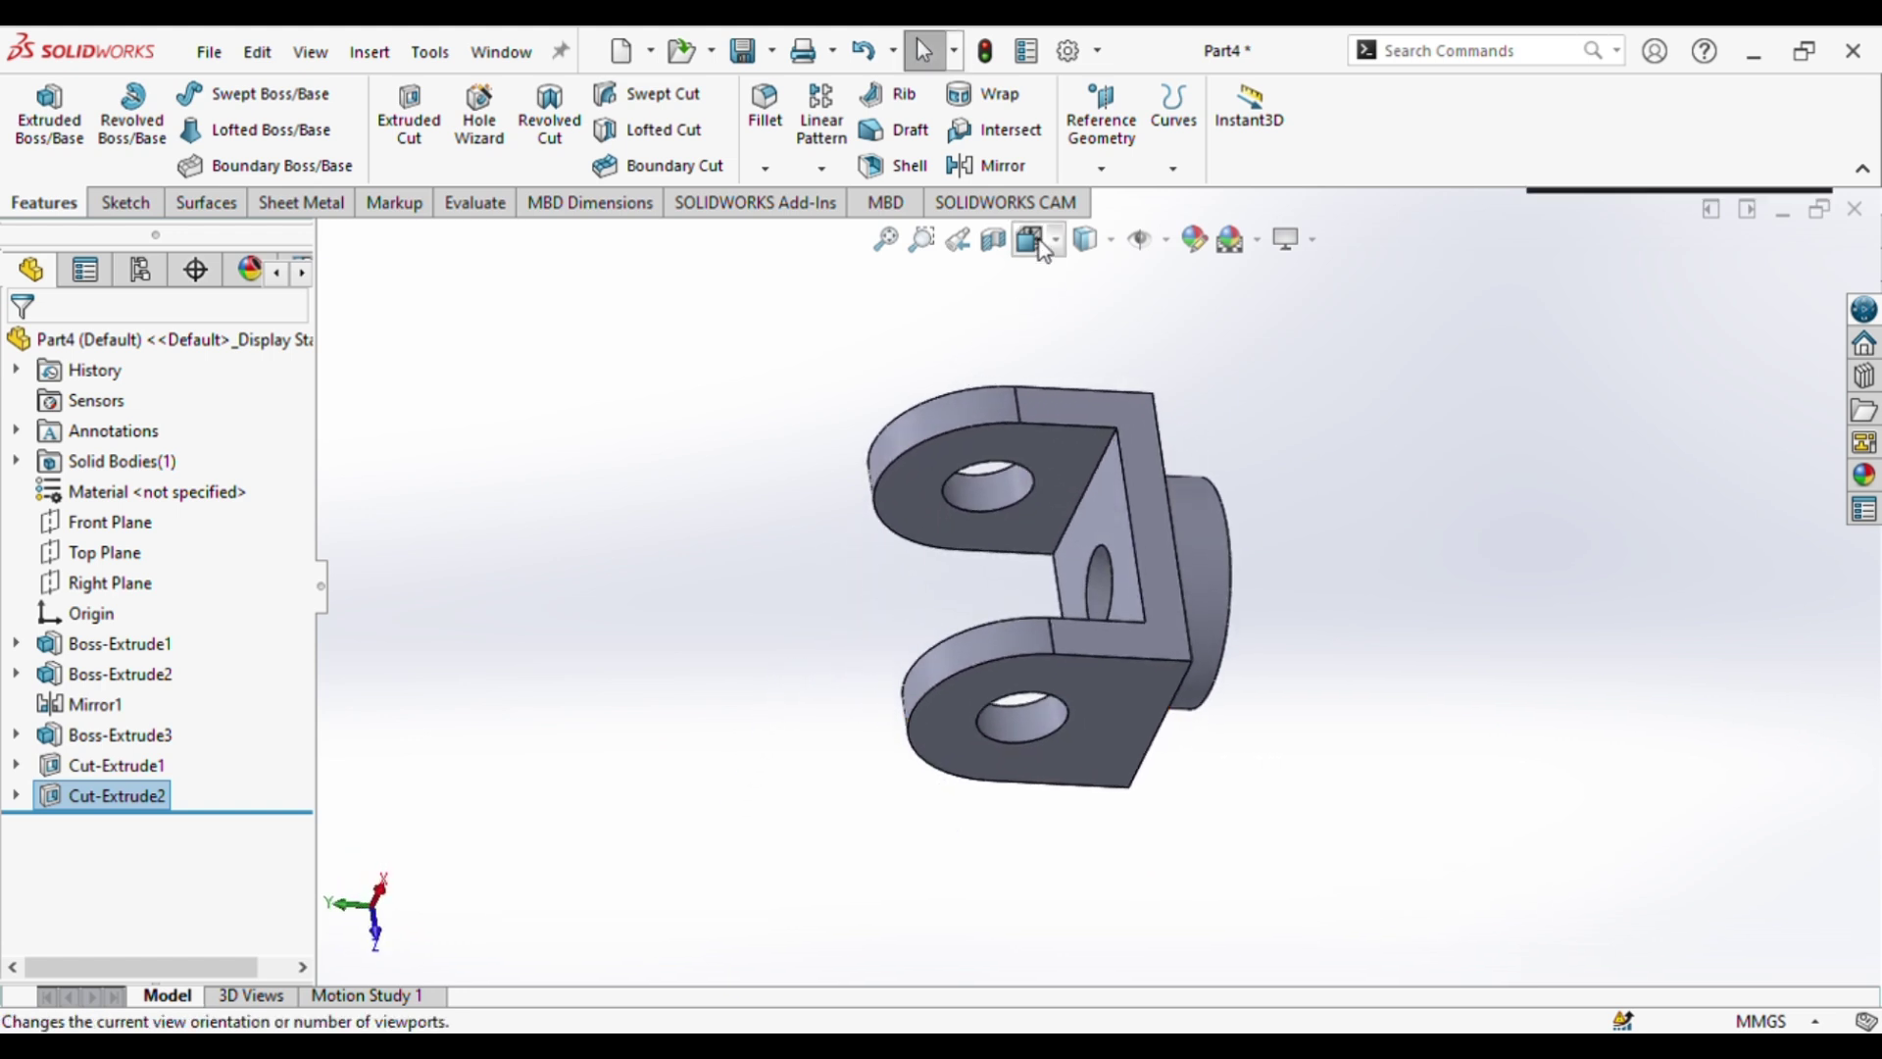
key(ctrl+5)
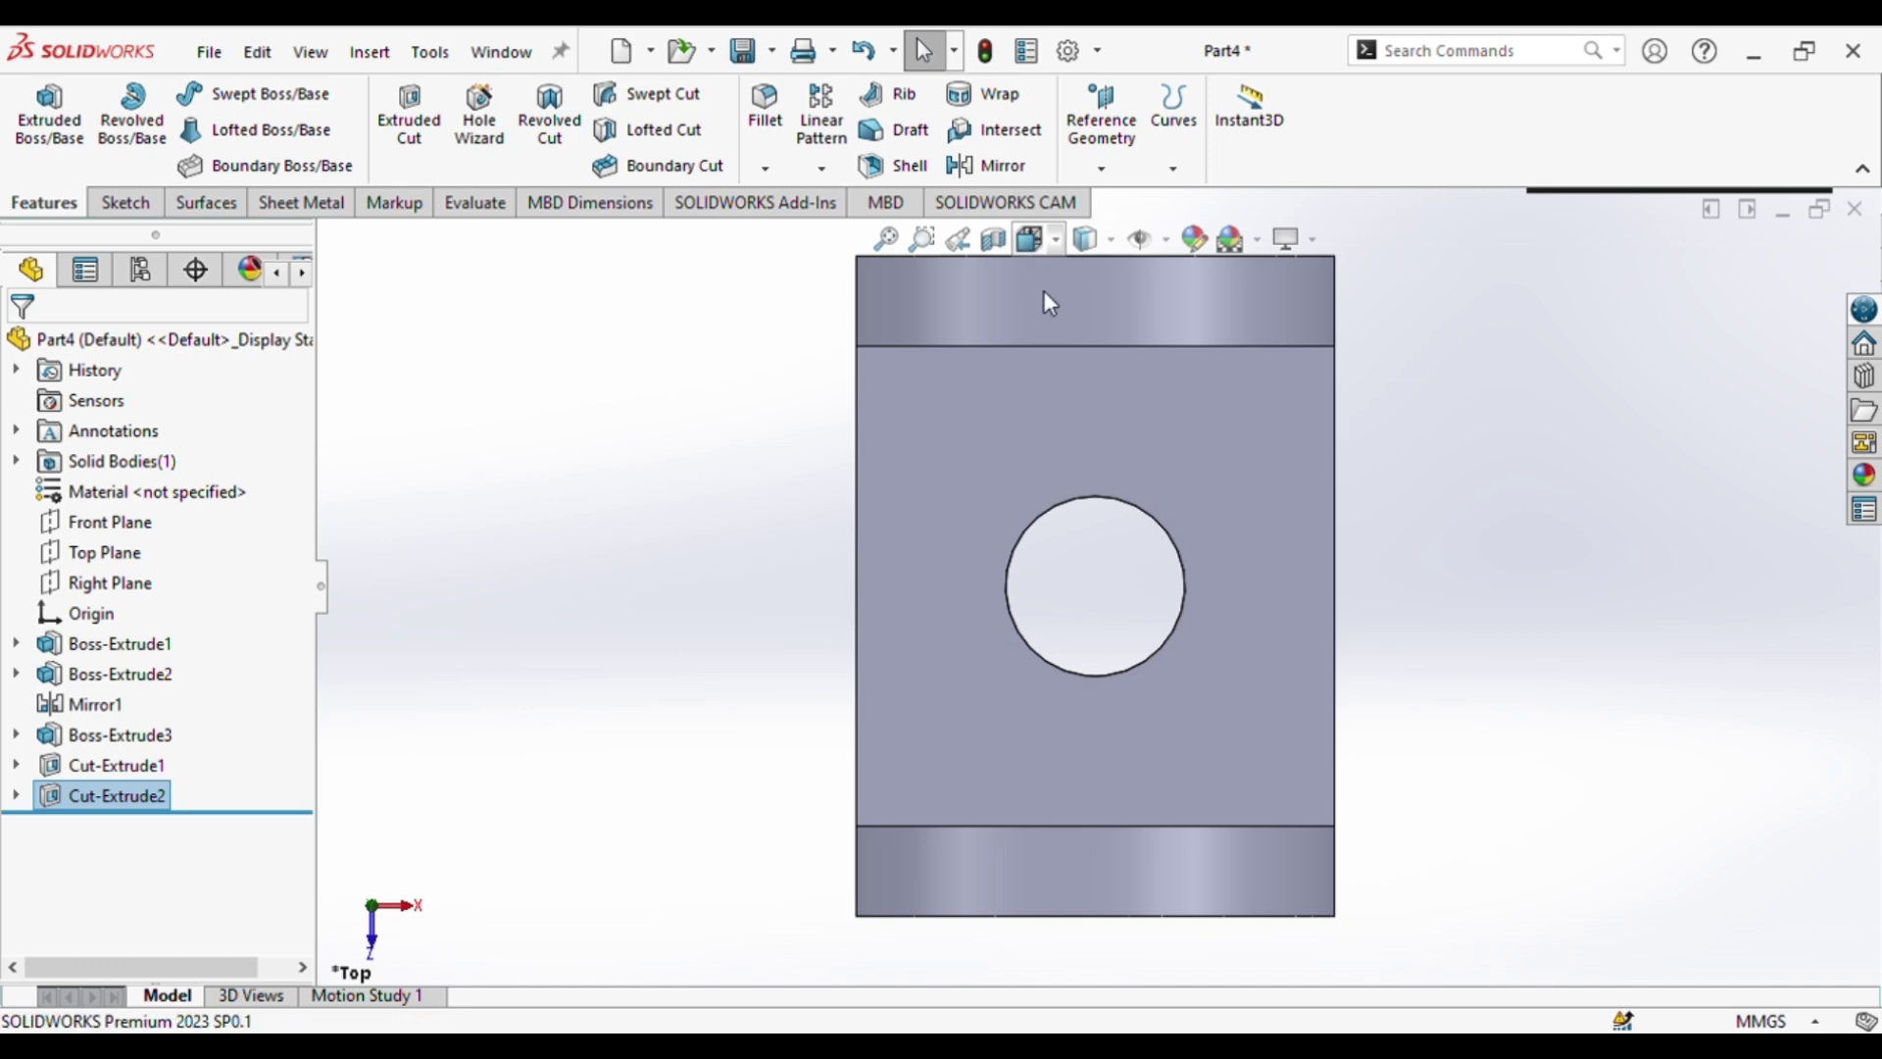
key(ctrl+1)
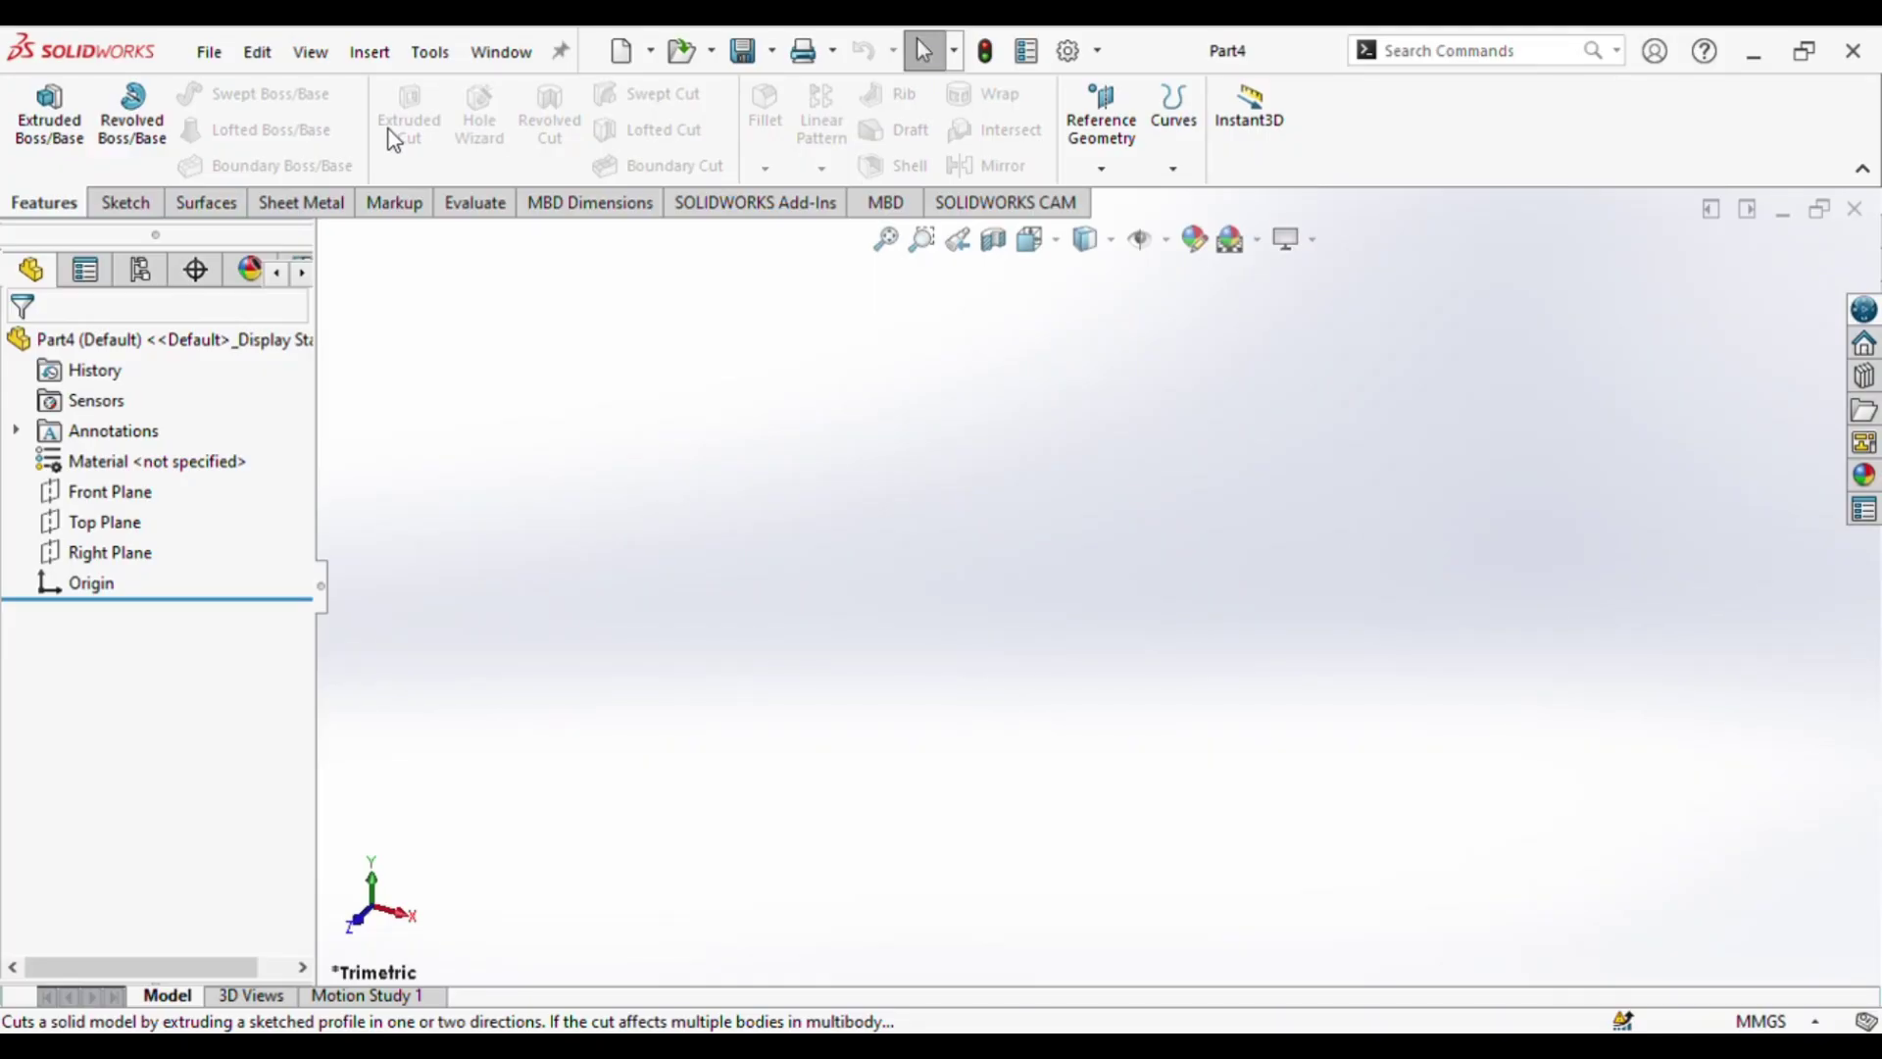
- Start a sketch on Top Plane and draw a center rectangle from the origin
click(127, 530)
click(187, 496)
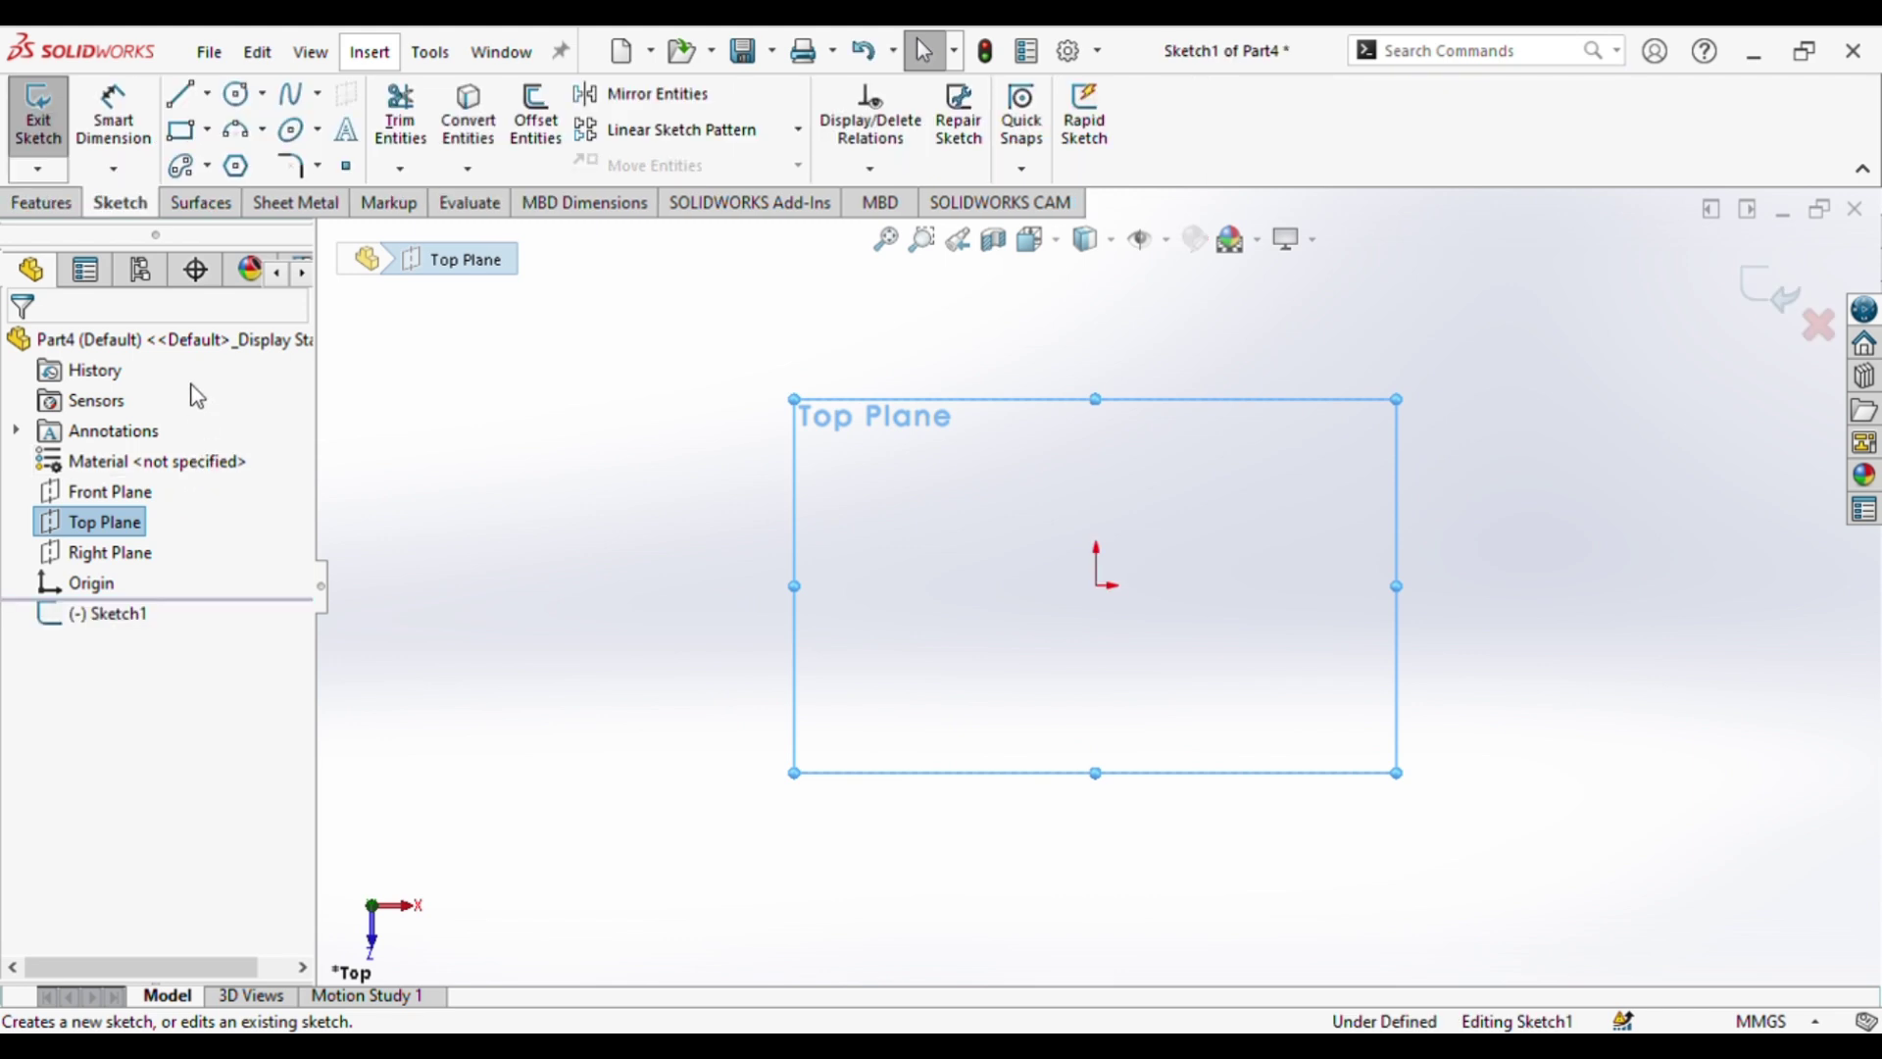
click(182, 130)
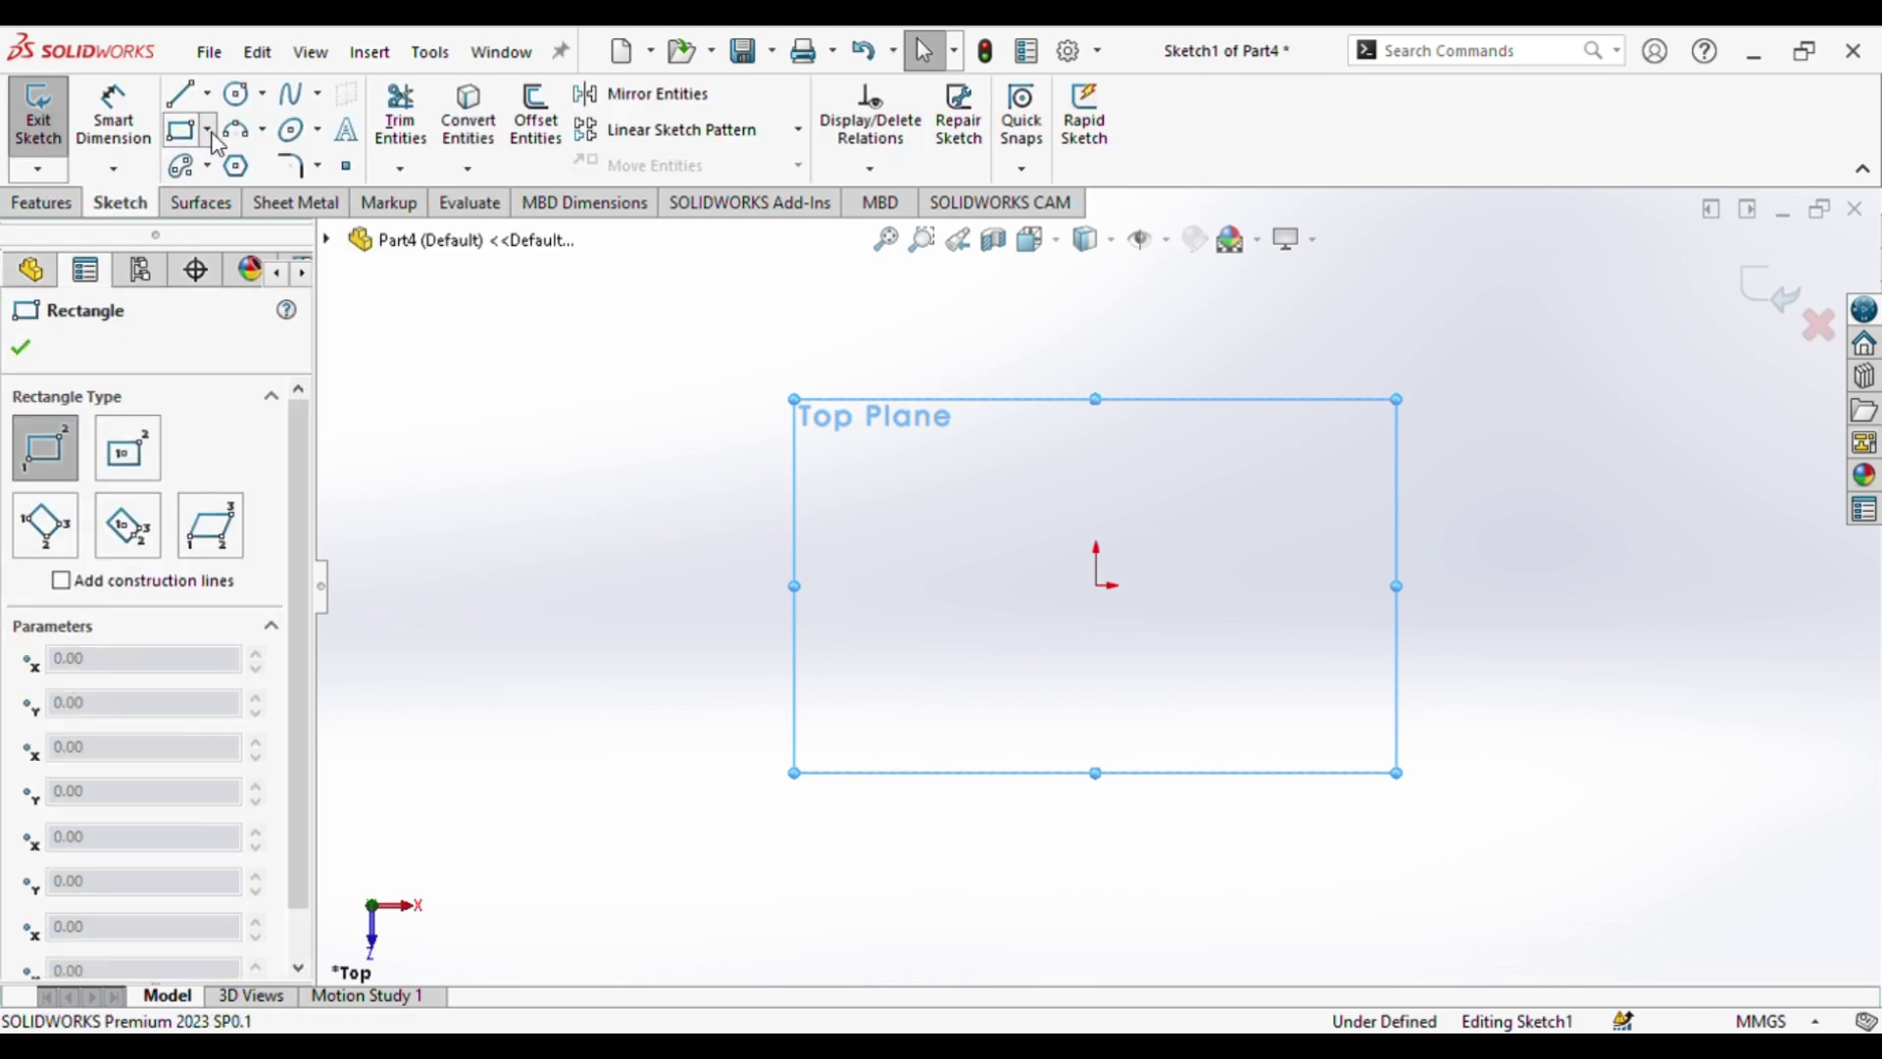
click(128, 448)
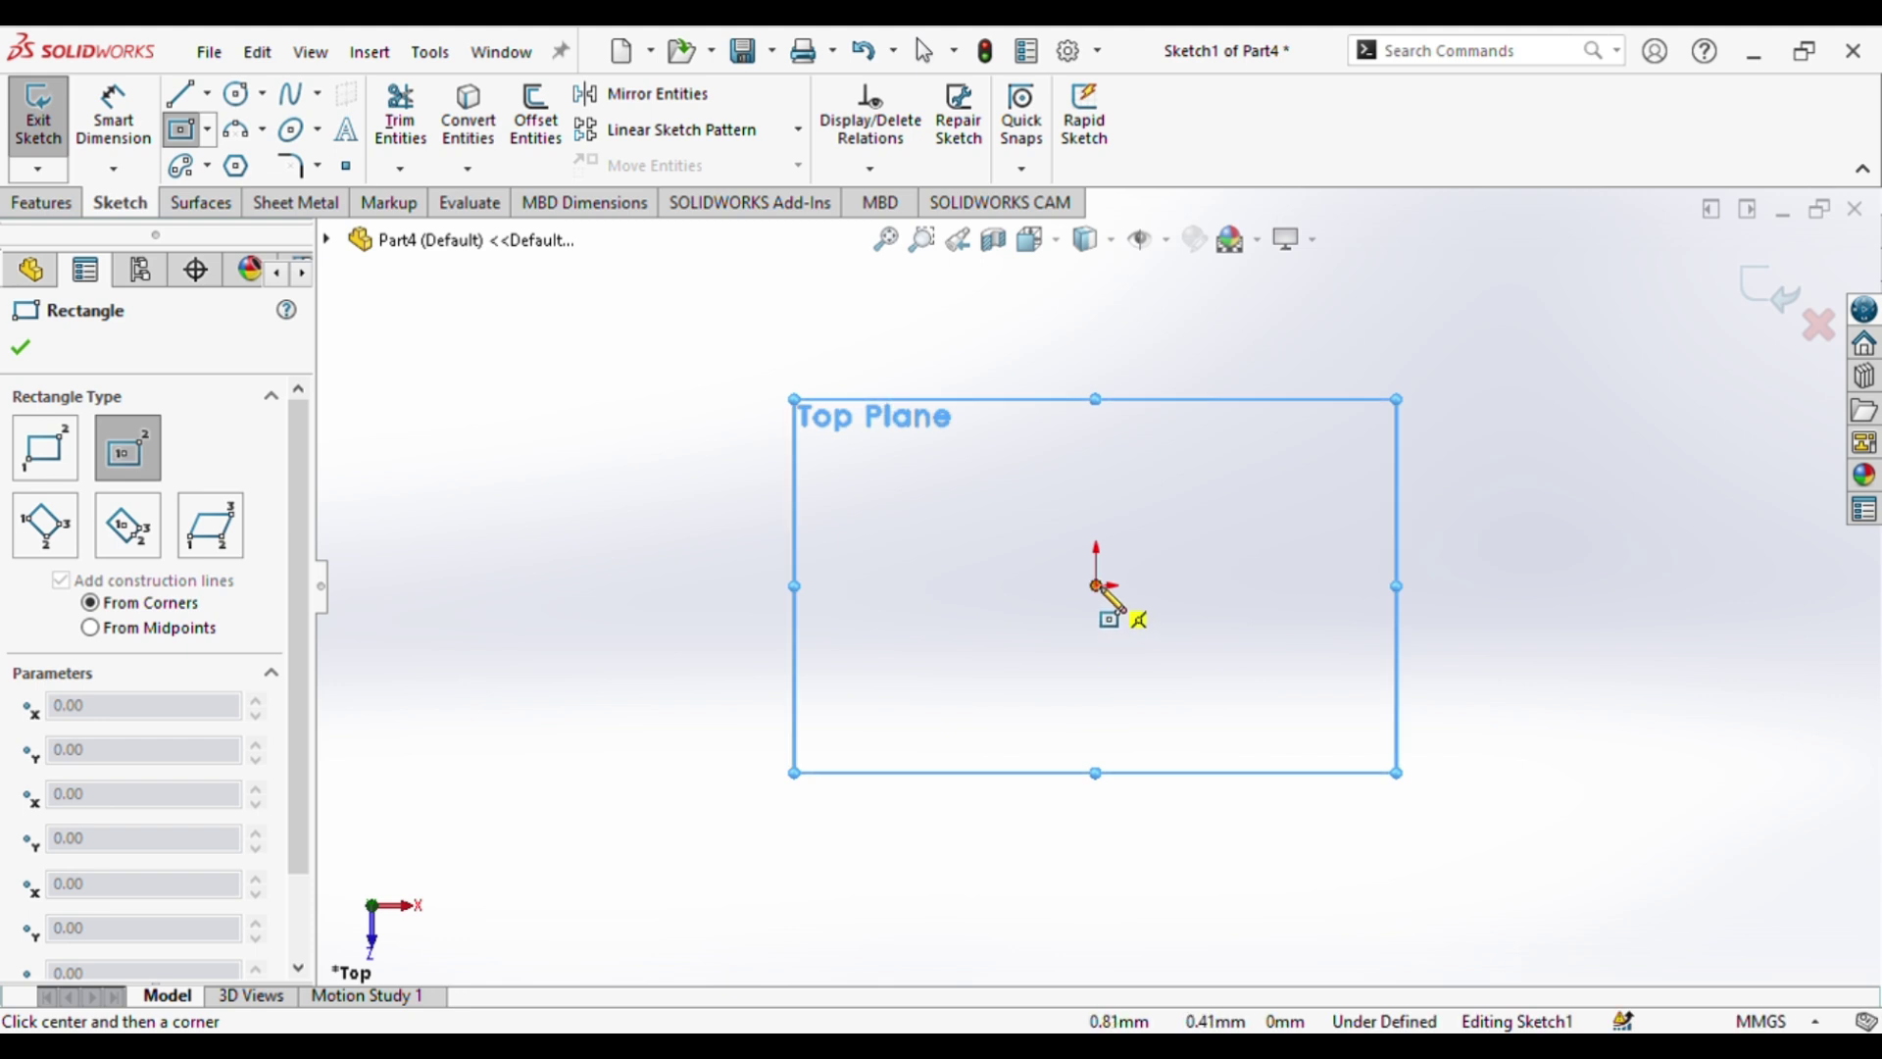
click(1097, 587)
click(861, 493)
key(Escape)
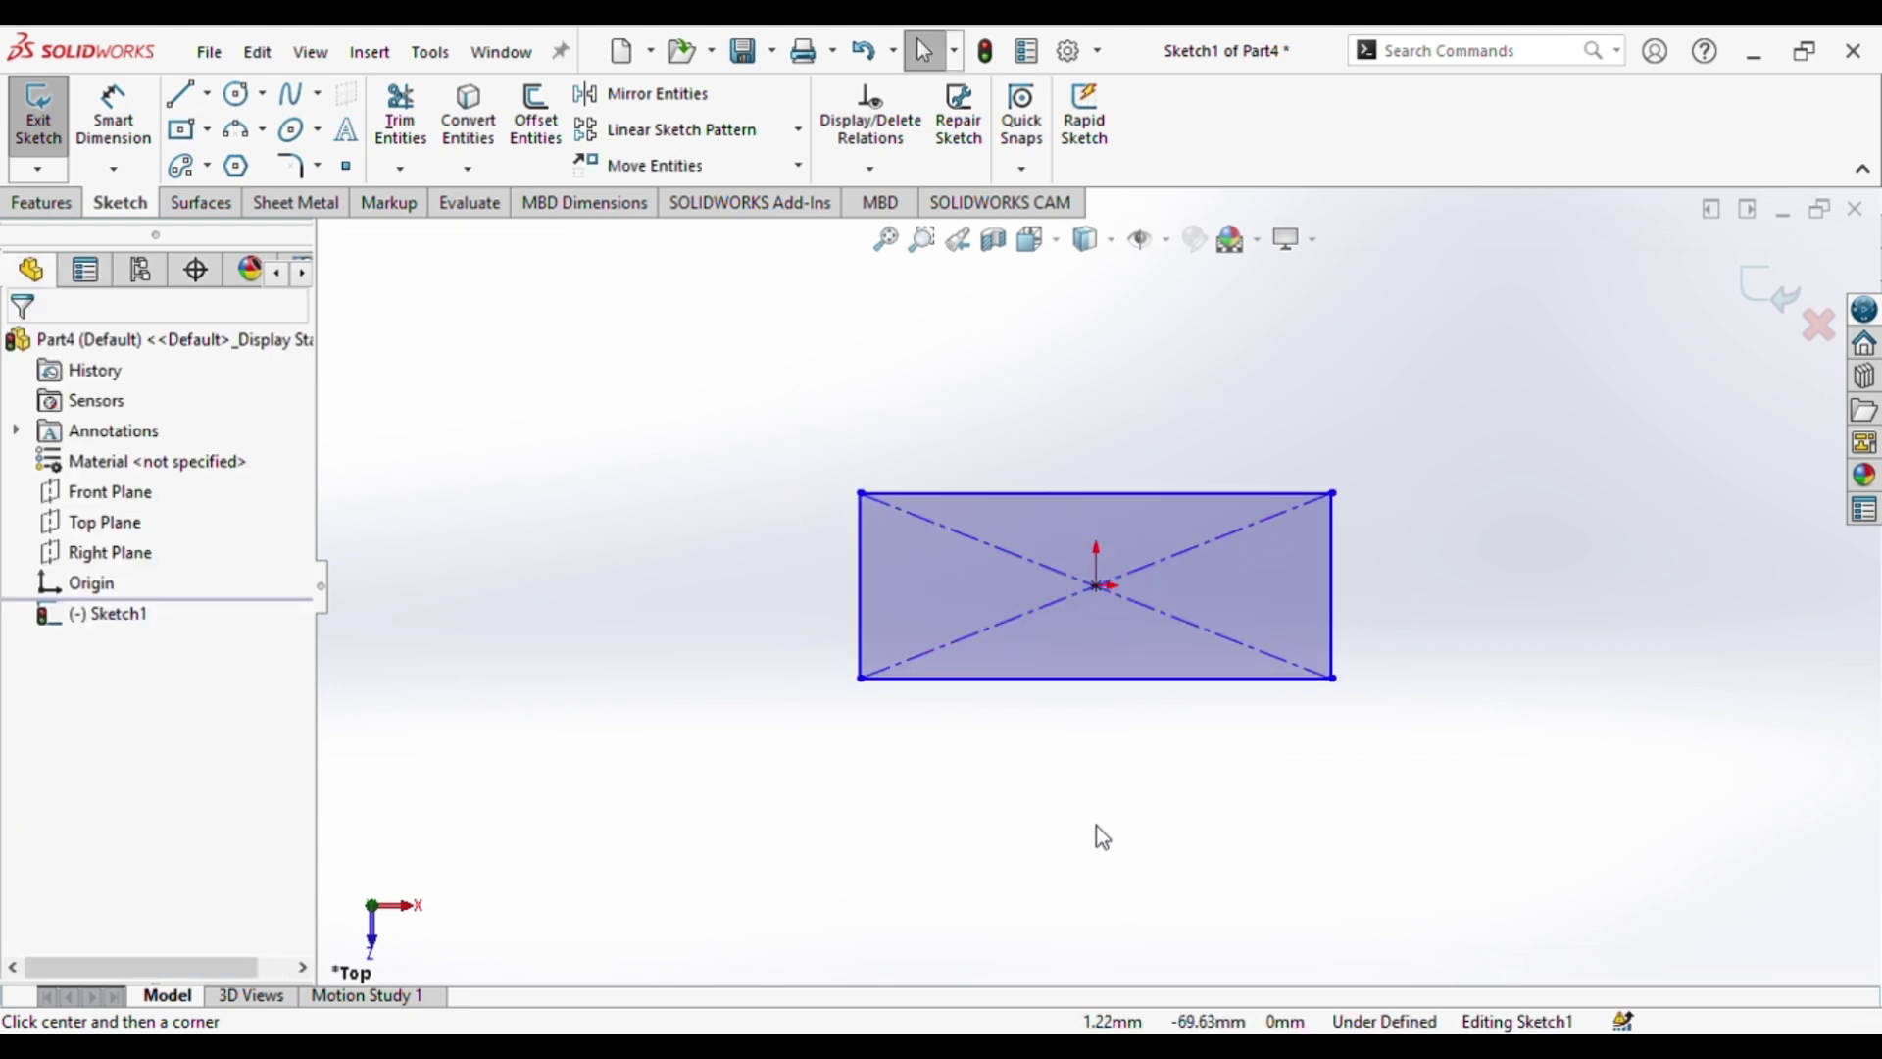
- Set the rectangle's bottom and left edges to 80 mm, making a square
click(1109, 683)
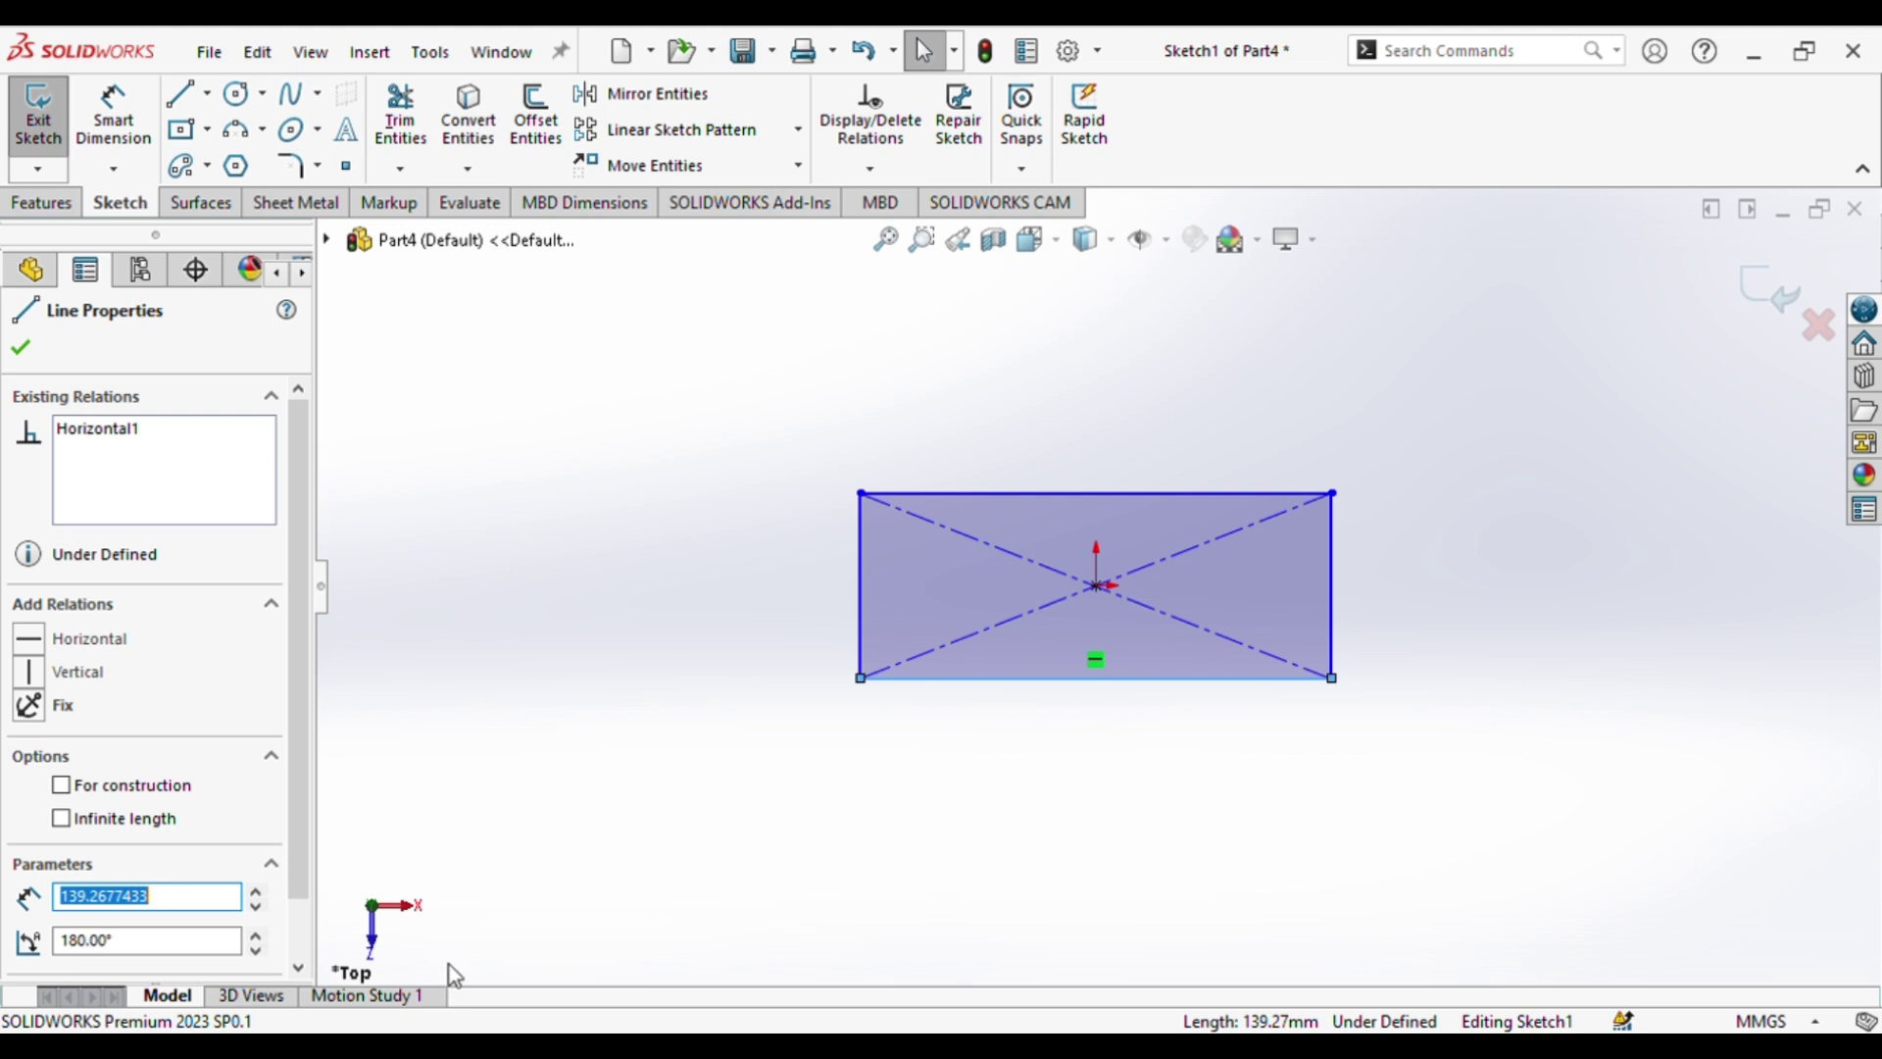
text(80)
key(Return)
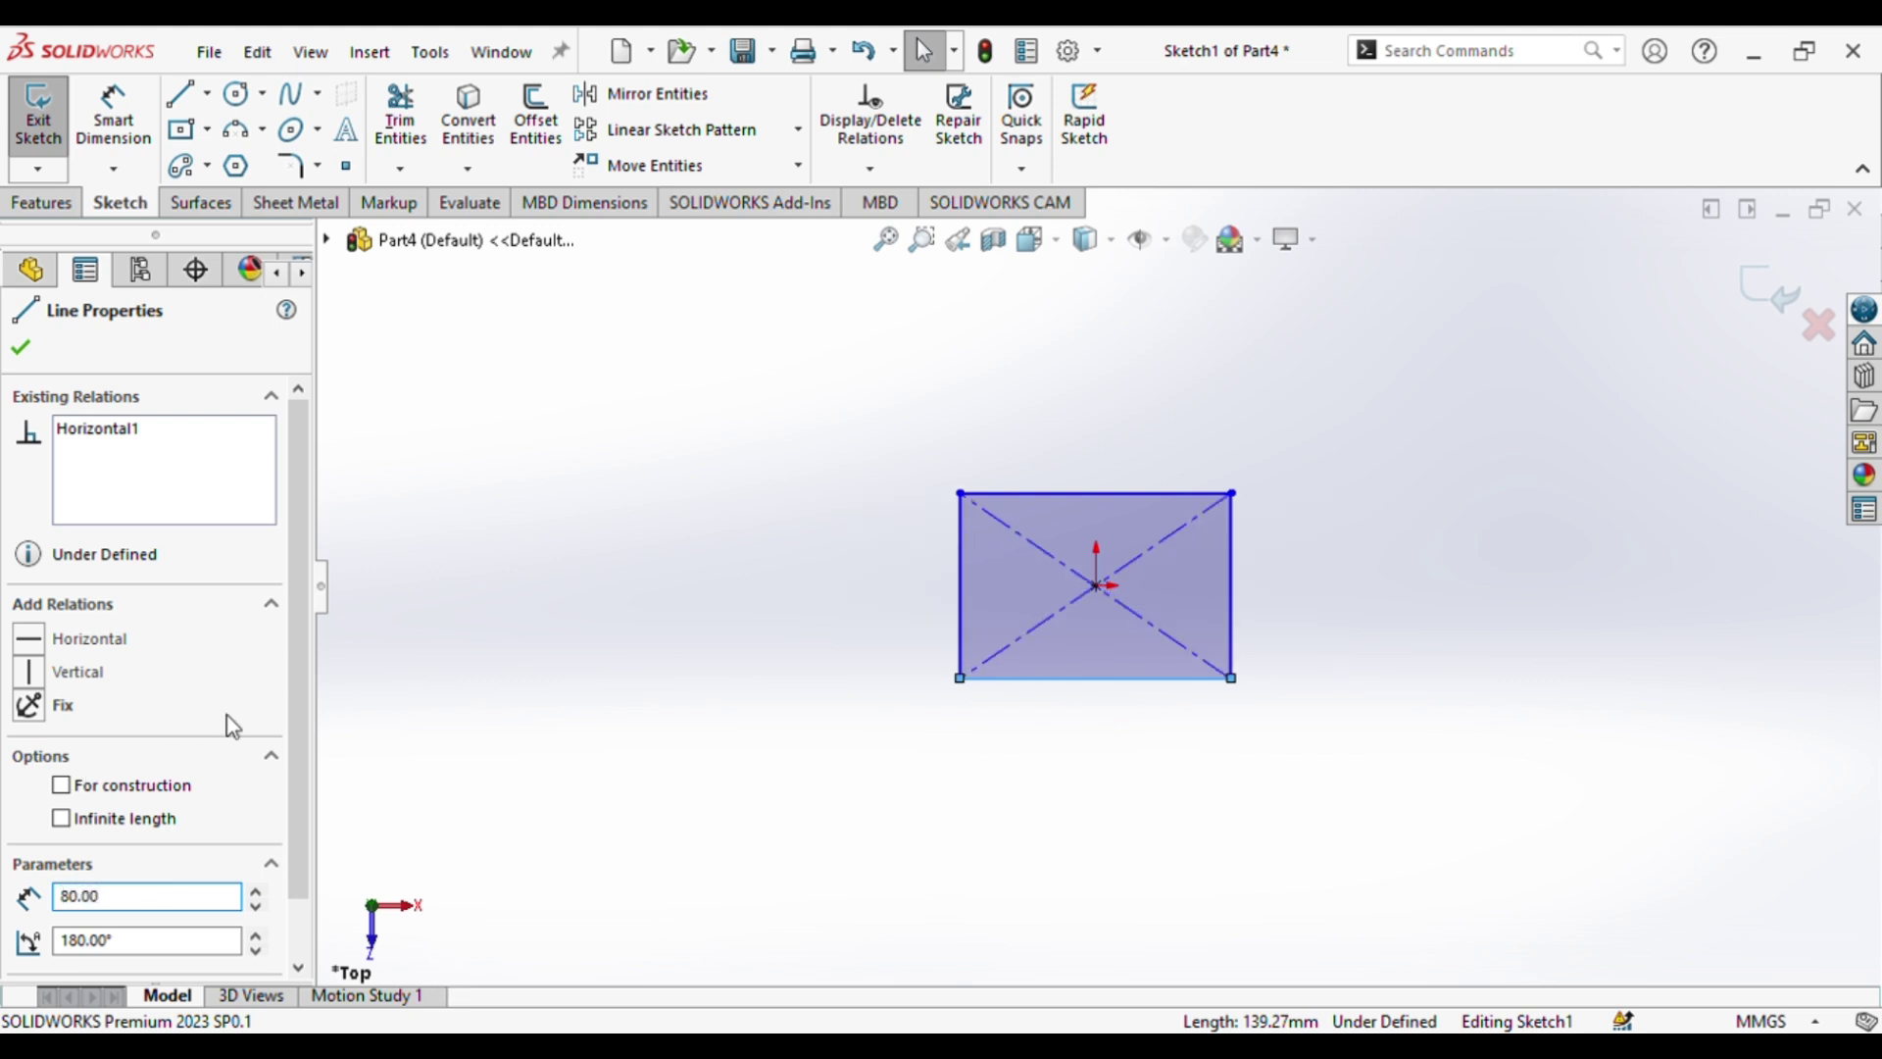
click(963, 580)
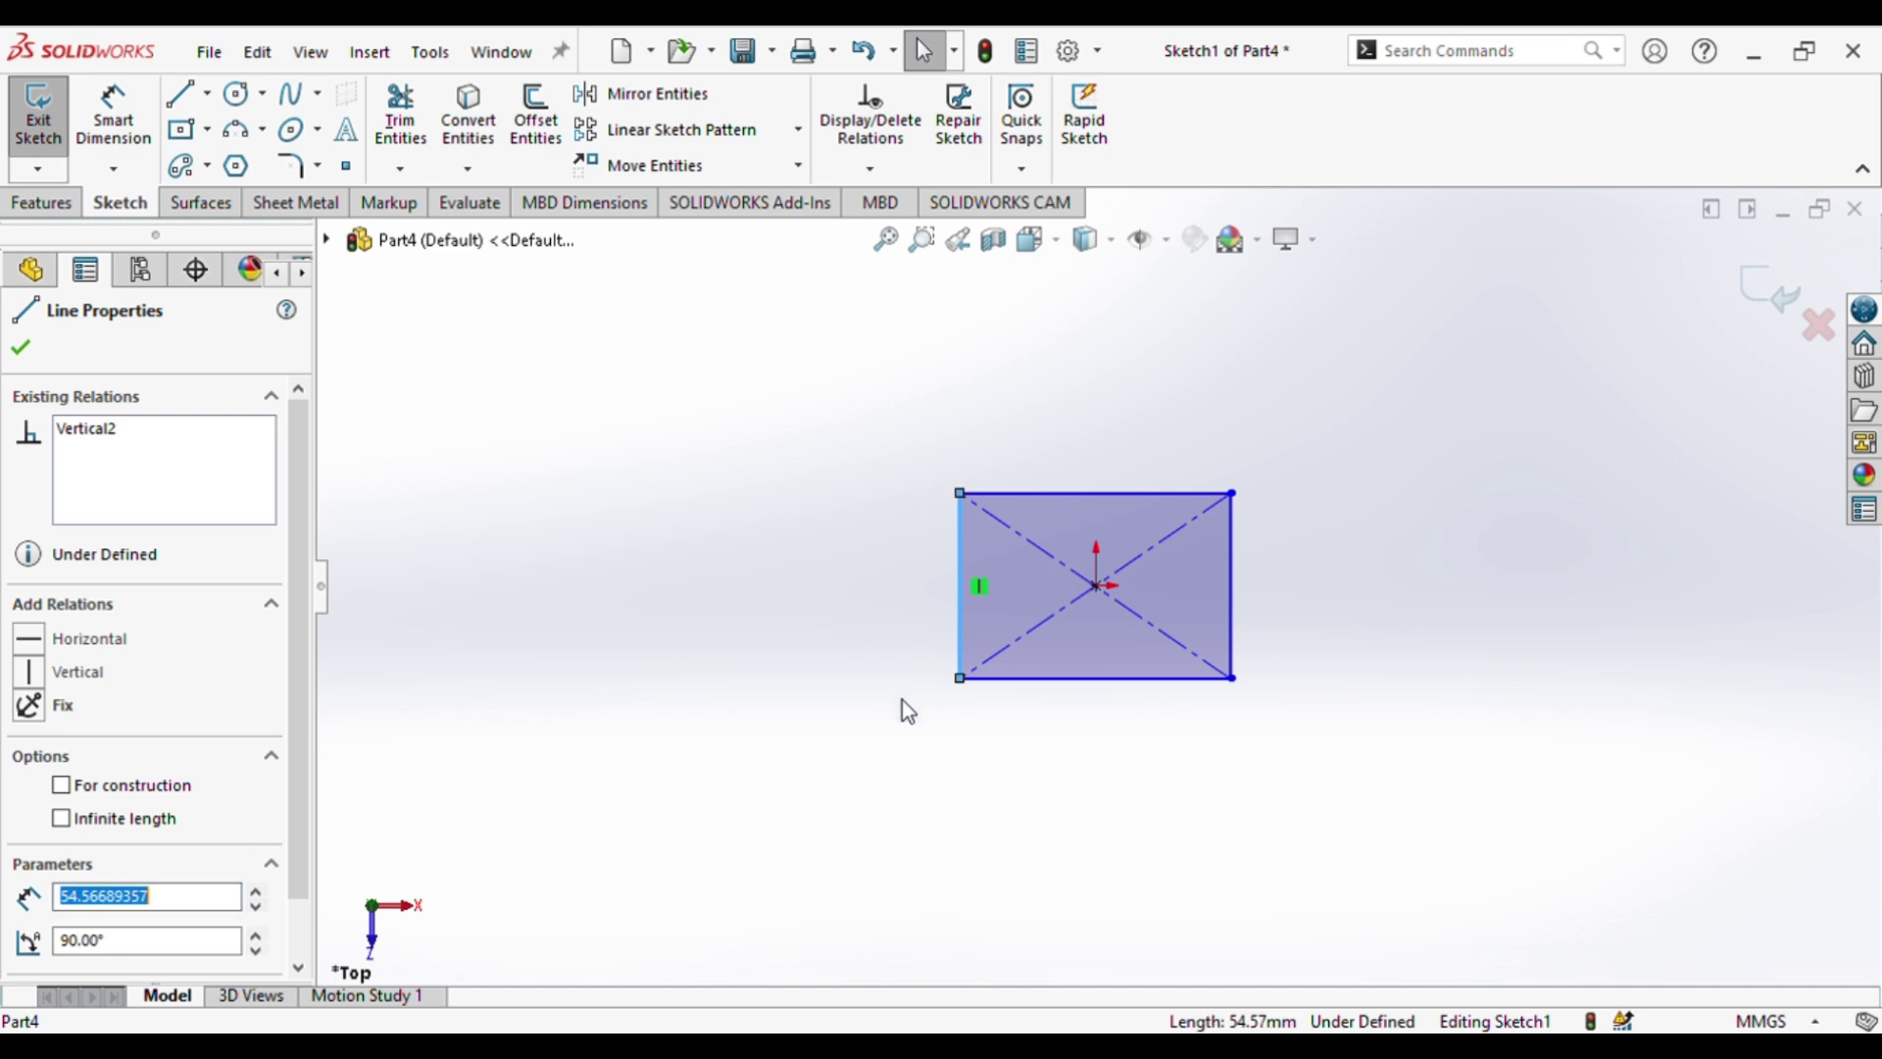
text(80)
key(Return)
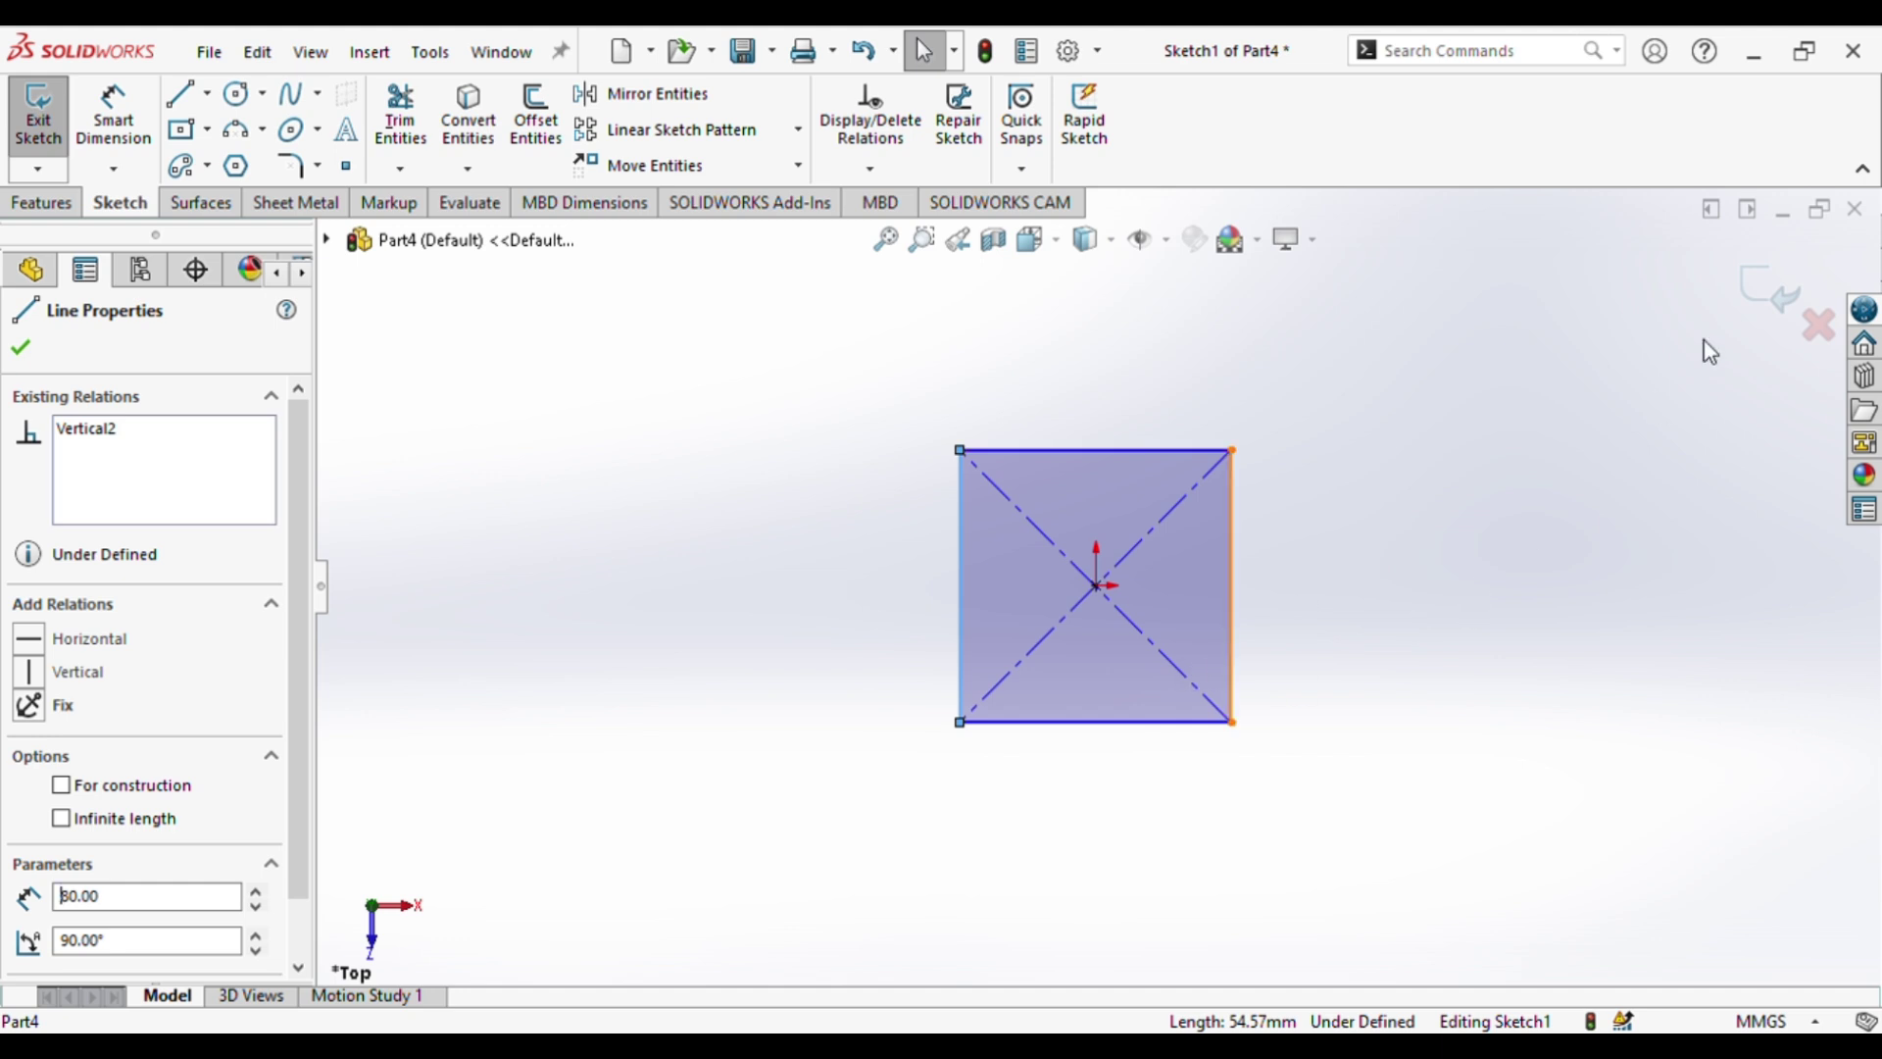
- Extrude the square sketch 15 mm (entered as 14+1) into a solid plate
click(63, 196)
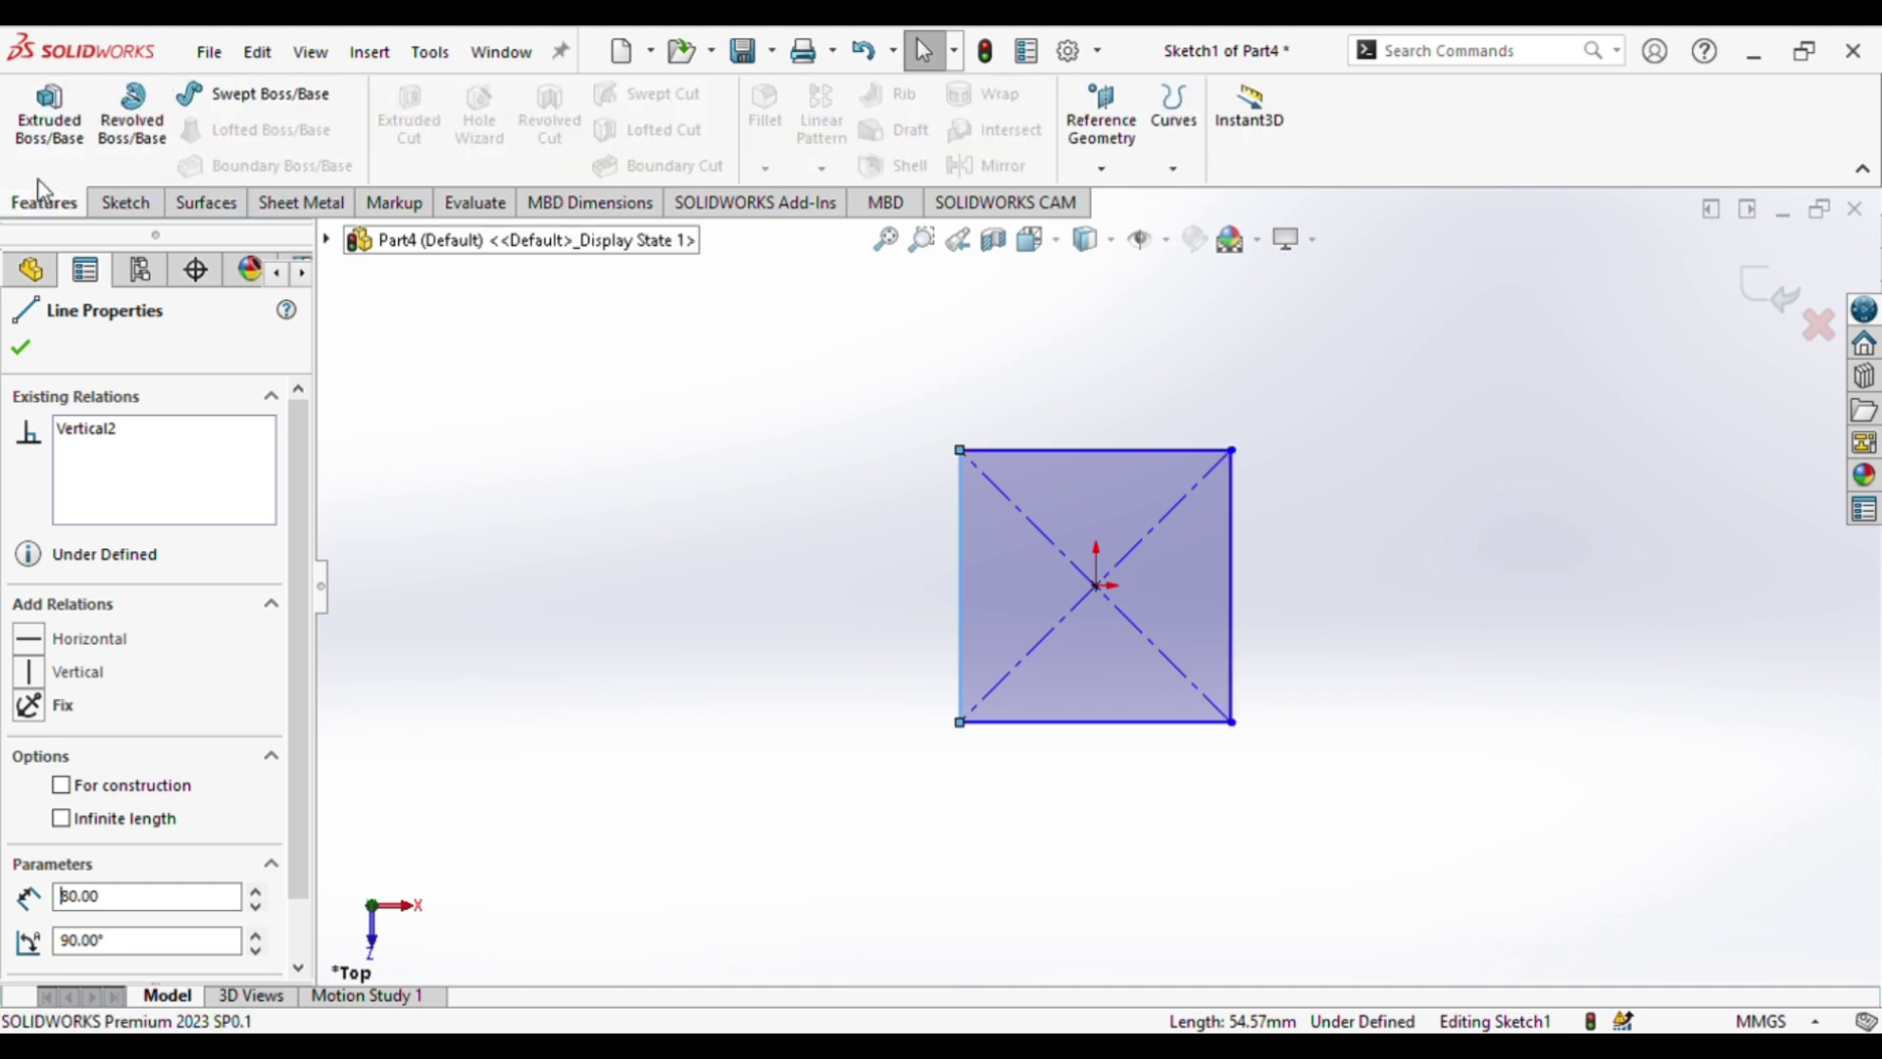
click(50, 114)
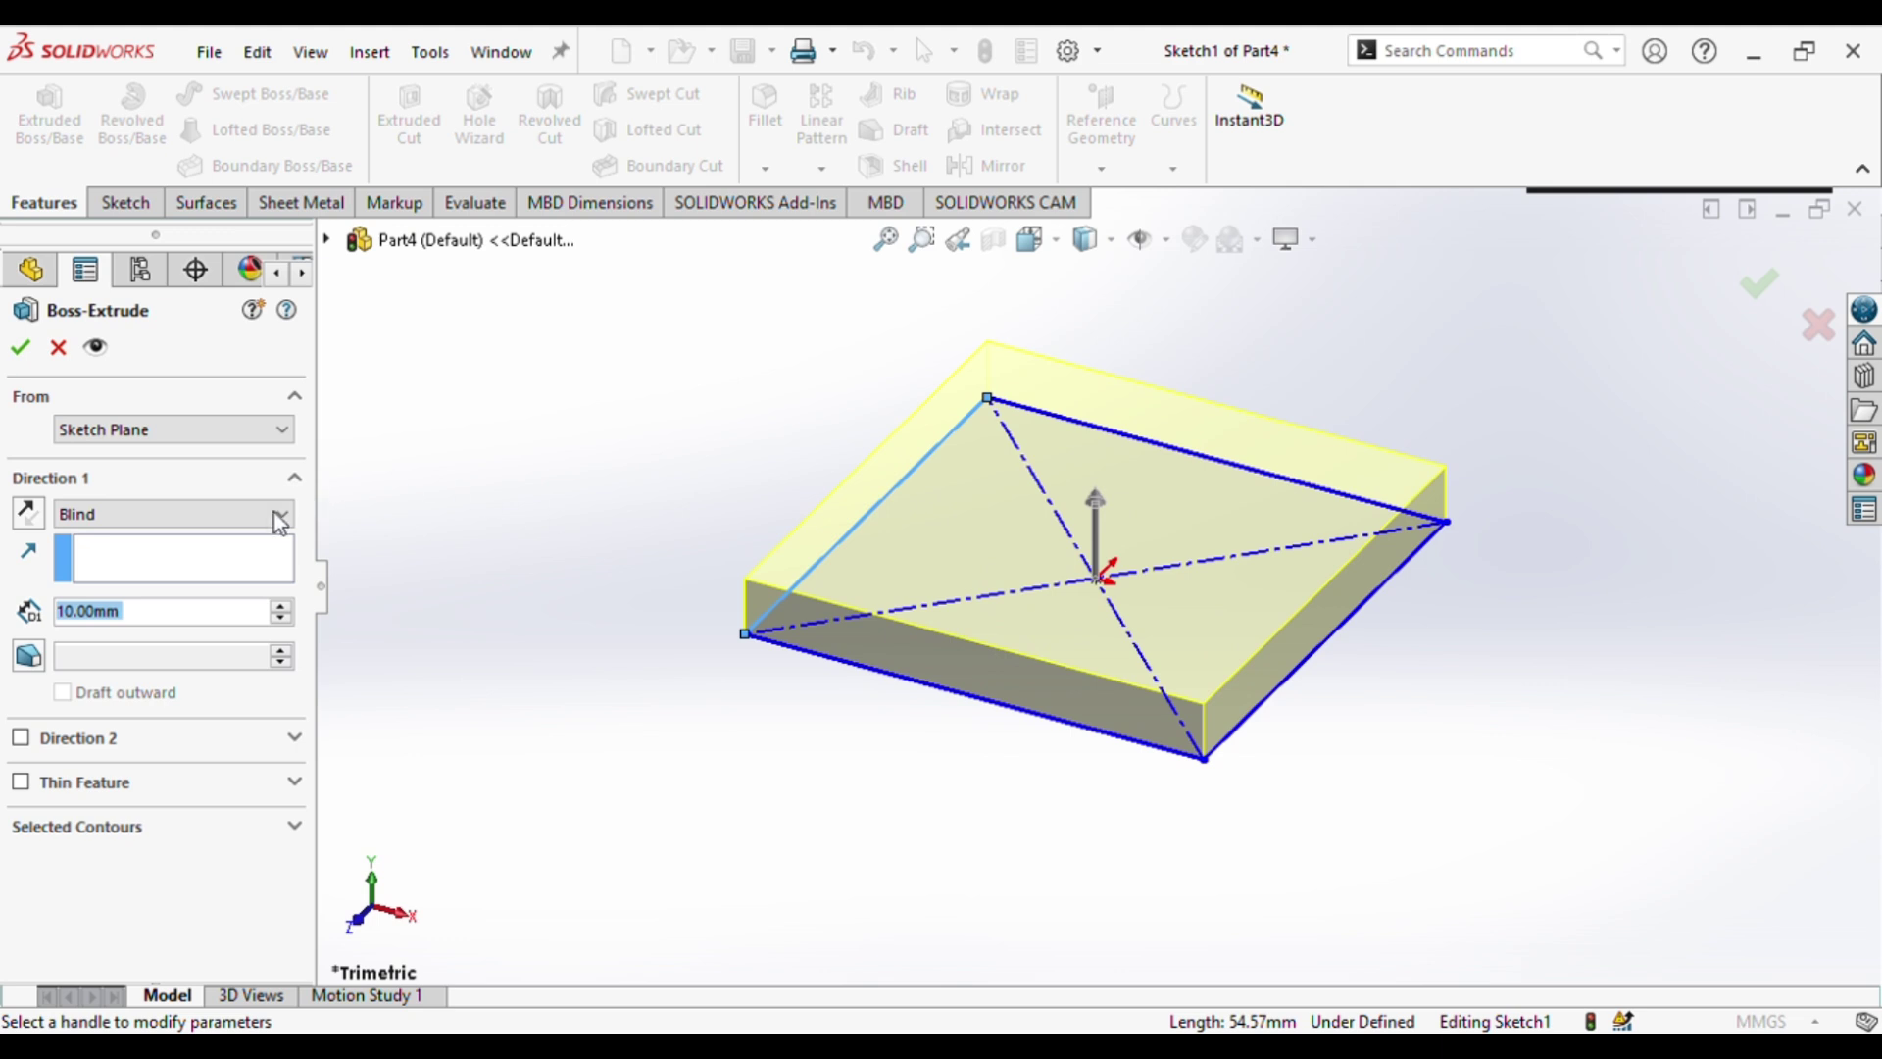
text(1)
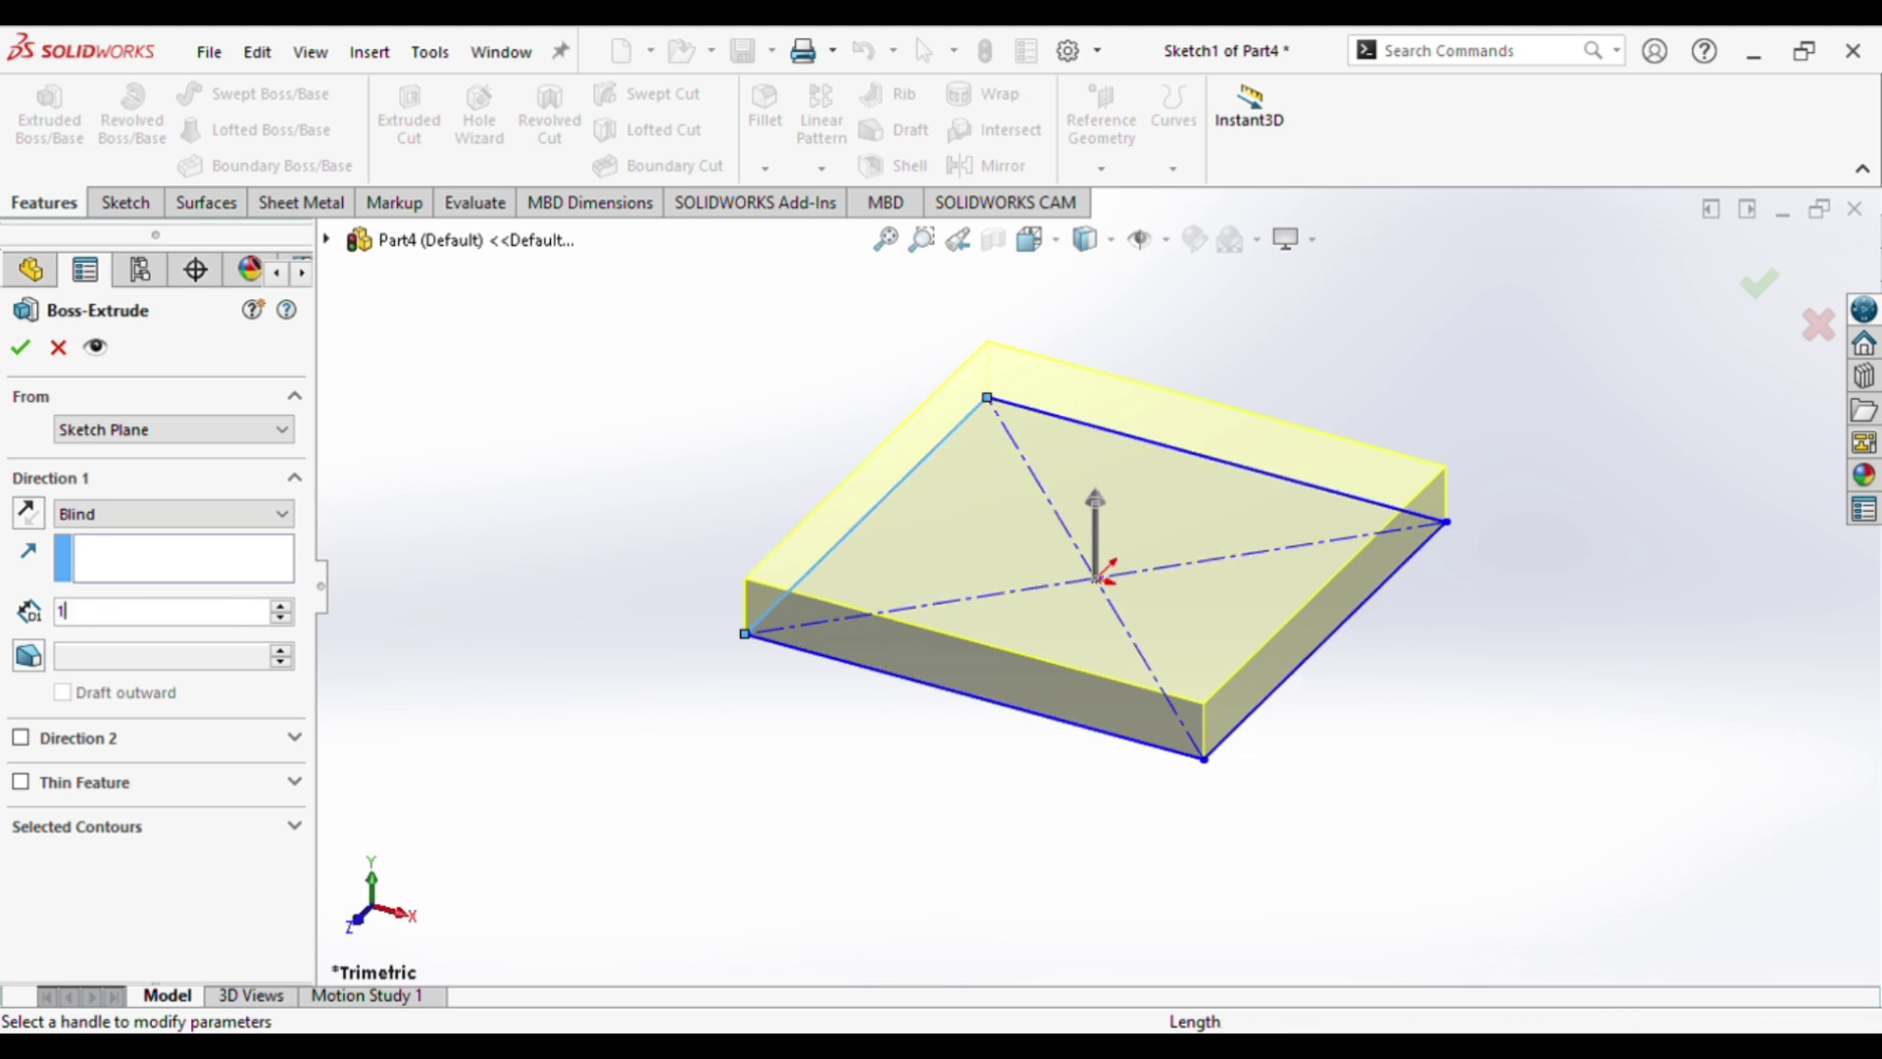
text(4+1)
key(Return)
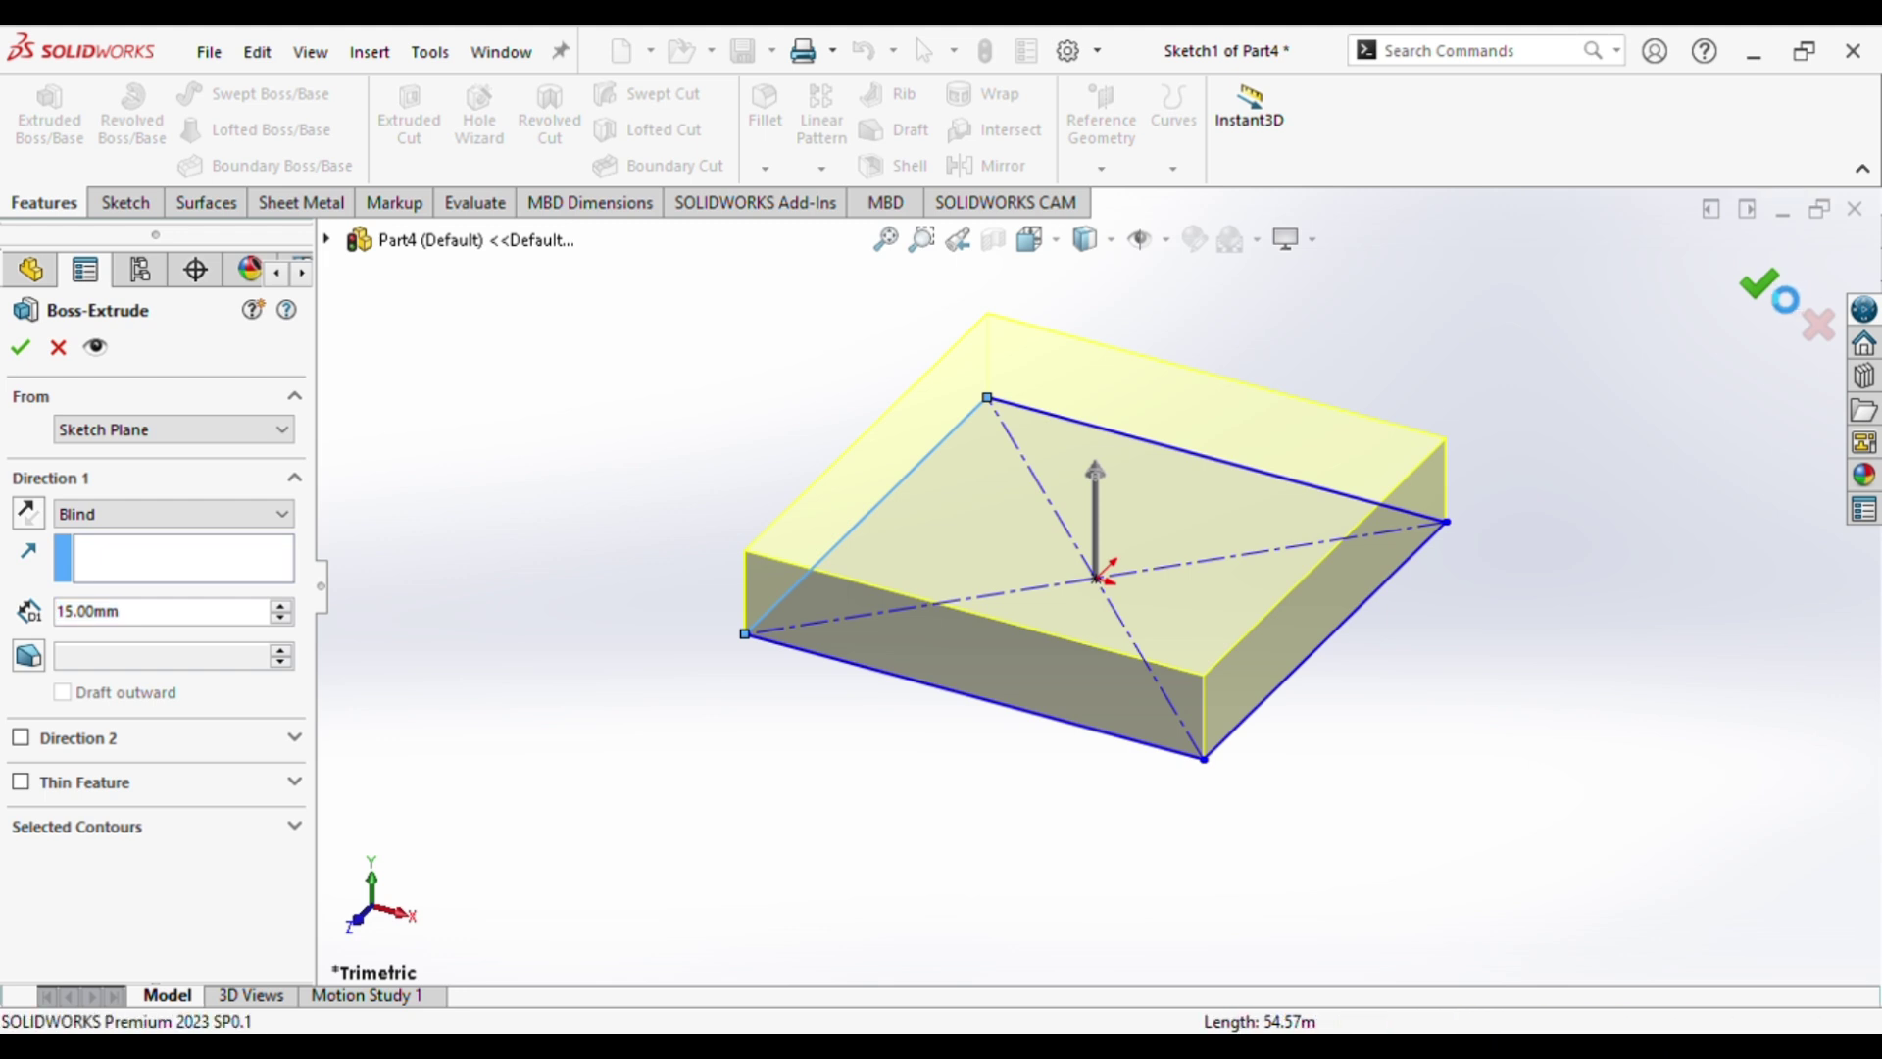
click(1762, 286)
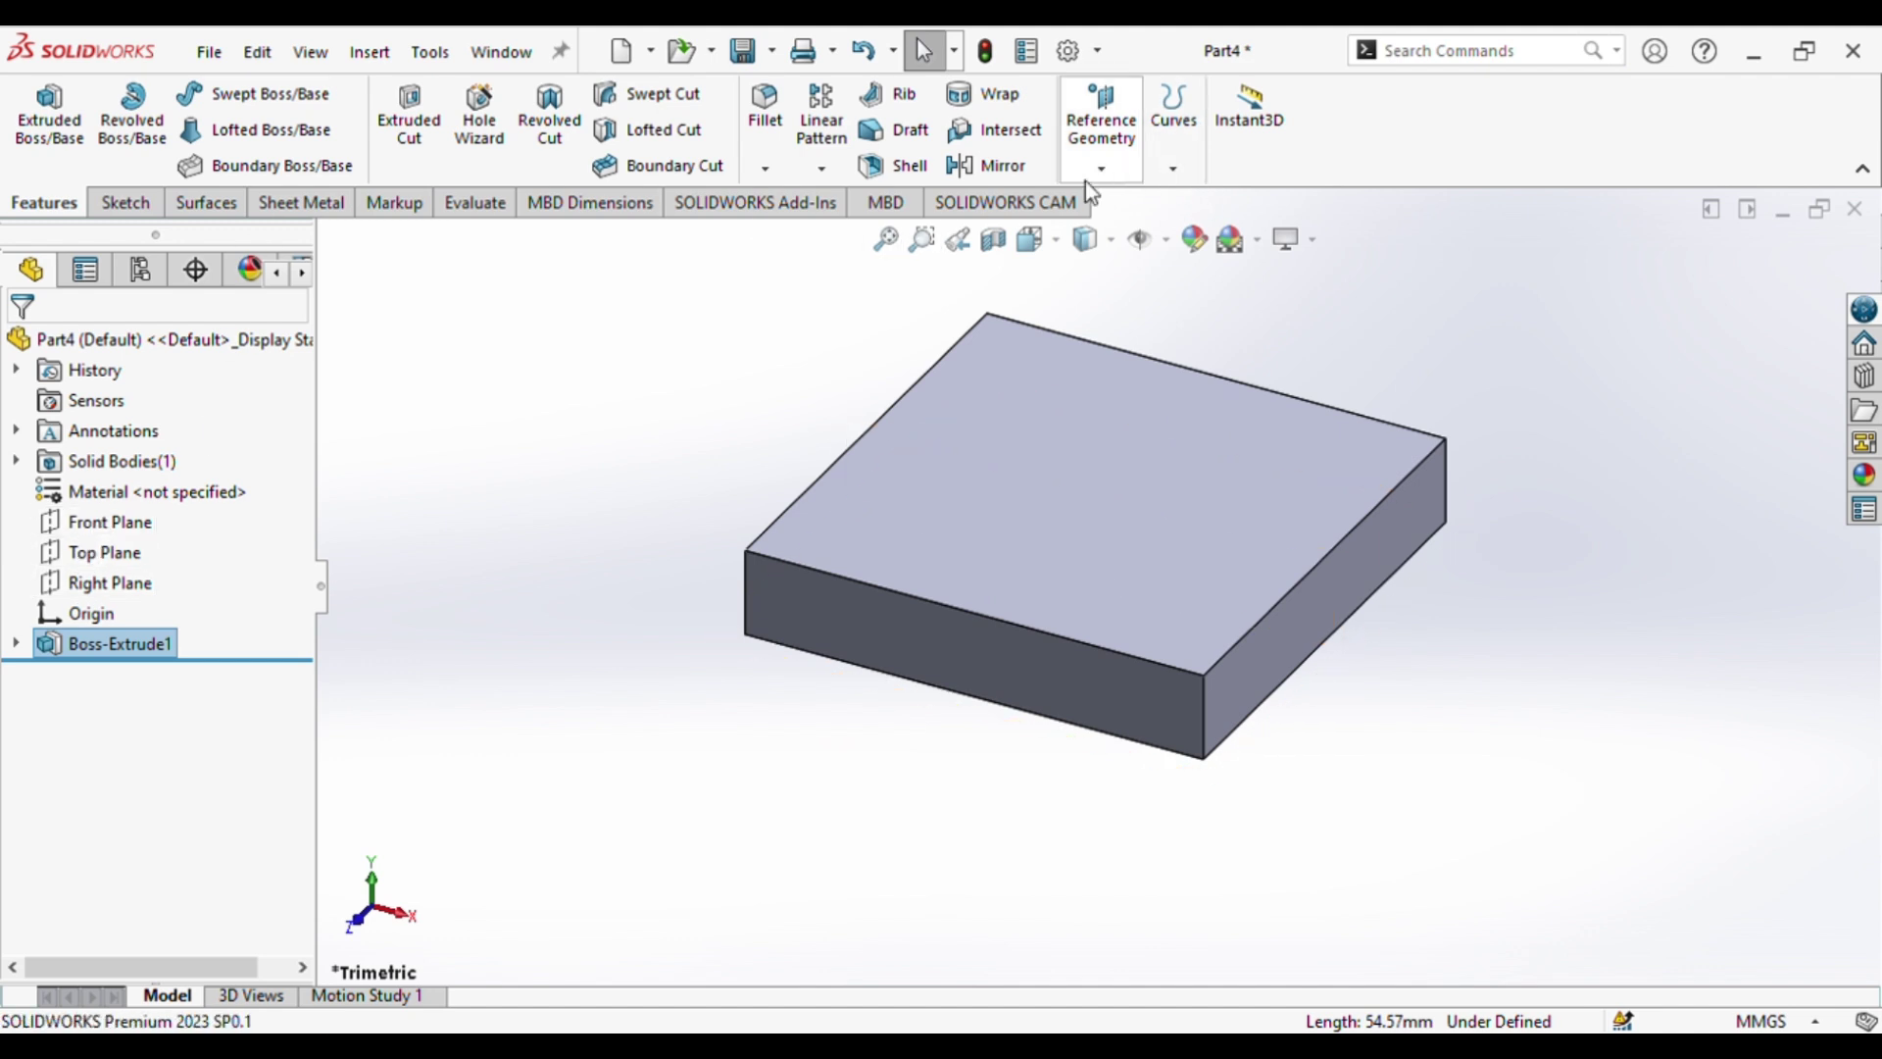
click(951, 631)
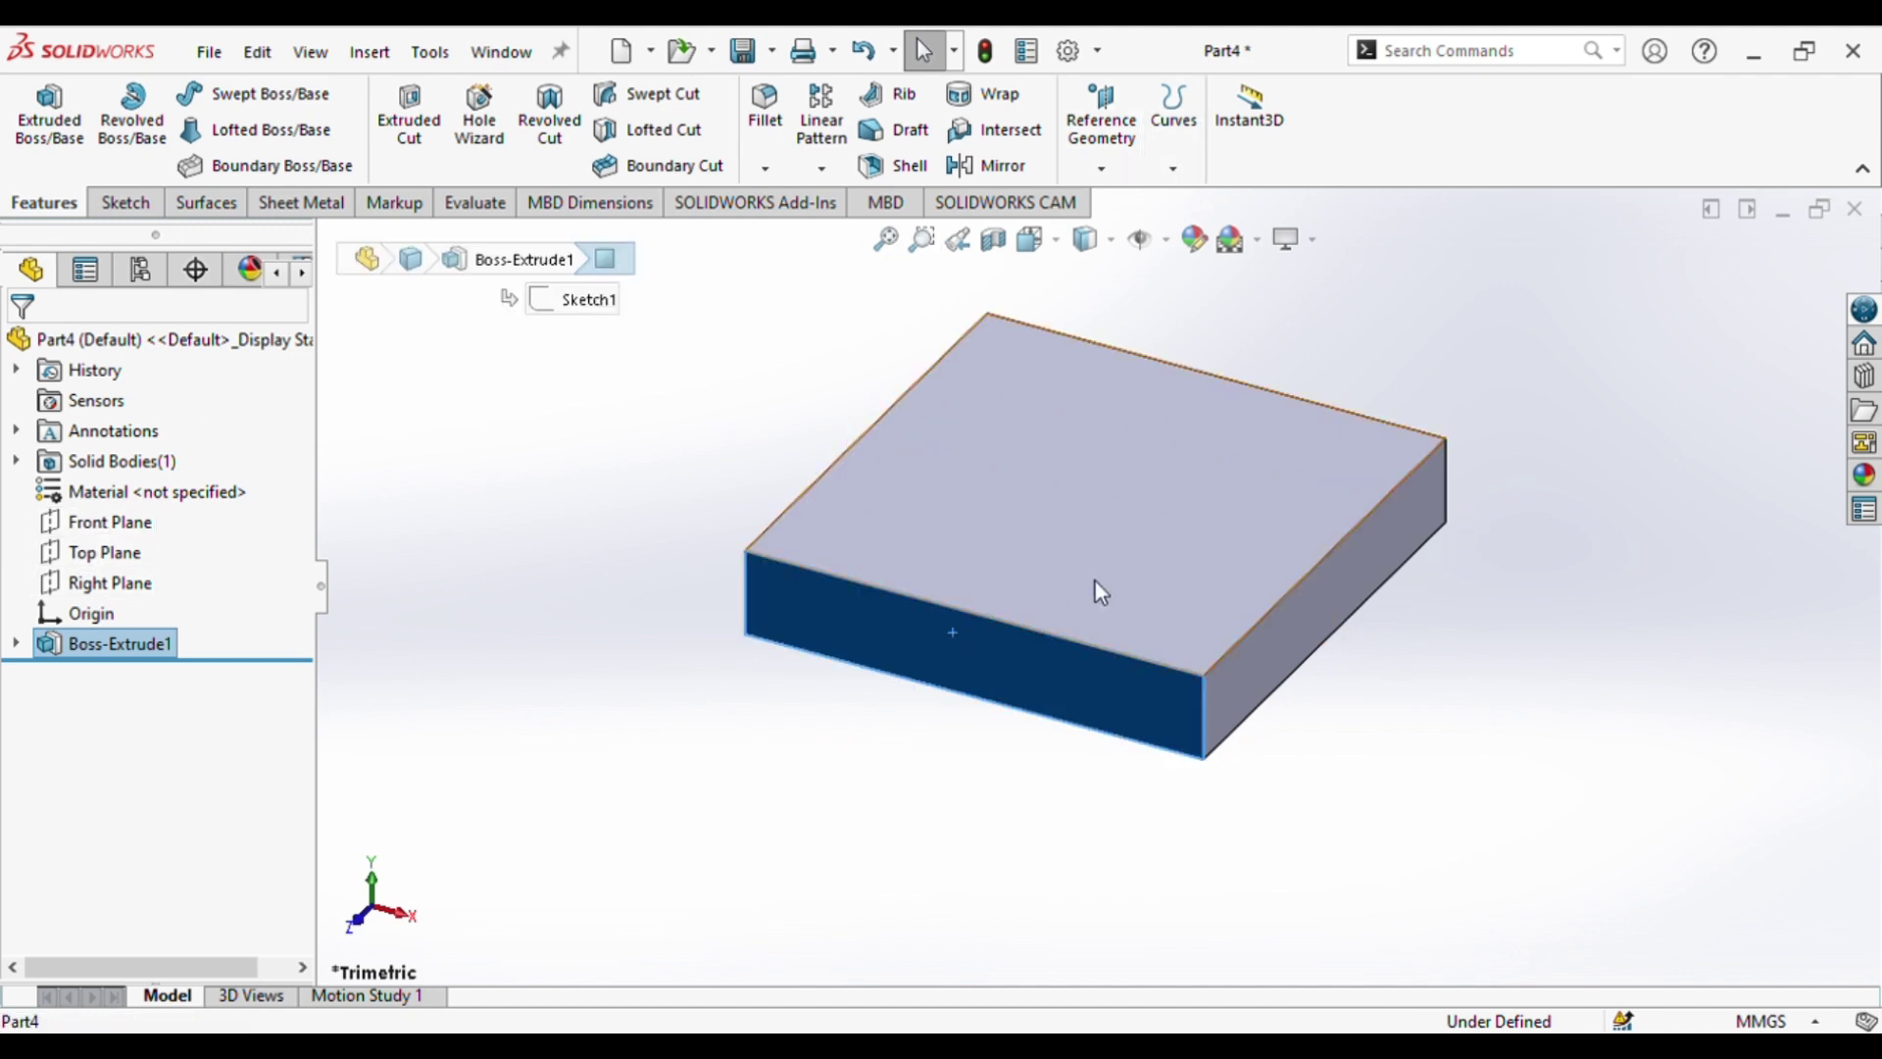
- Sketch on the front face a 50 mm vertical line from the bottom-right corner
key(s)
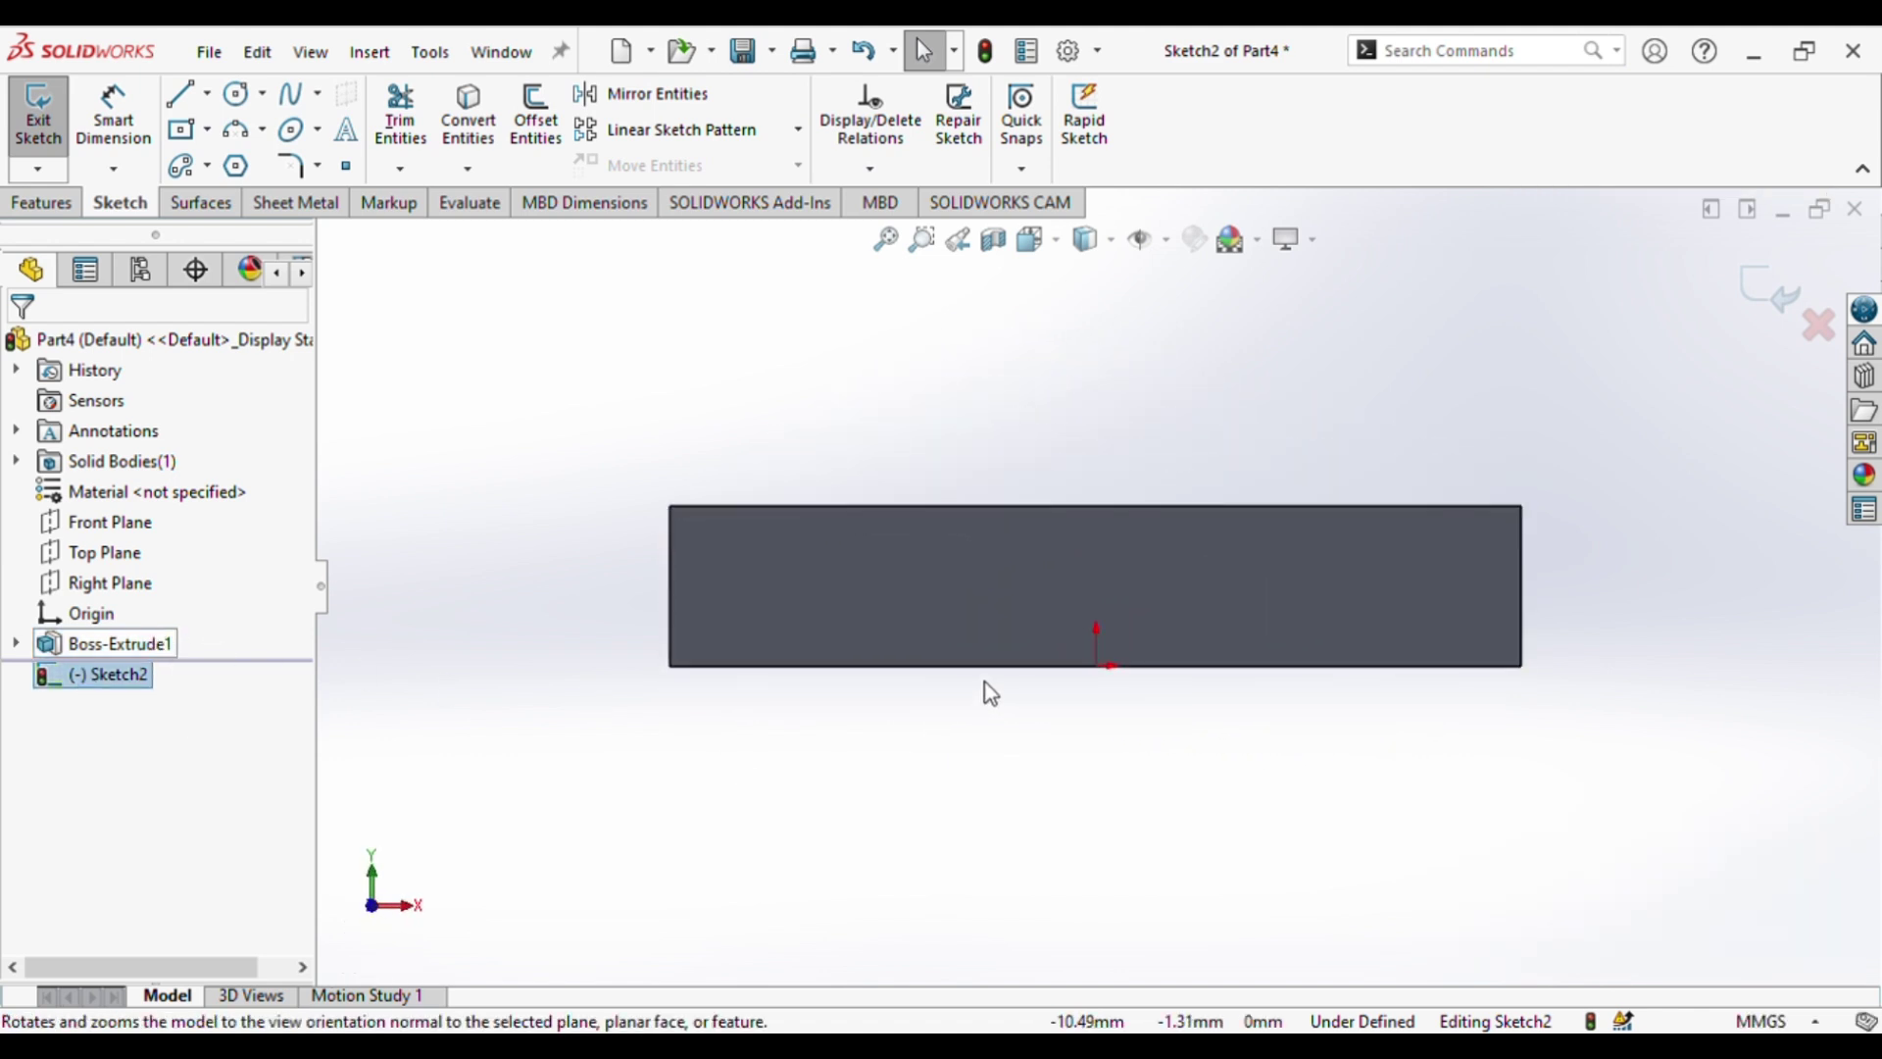
click(192, 98)
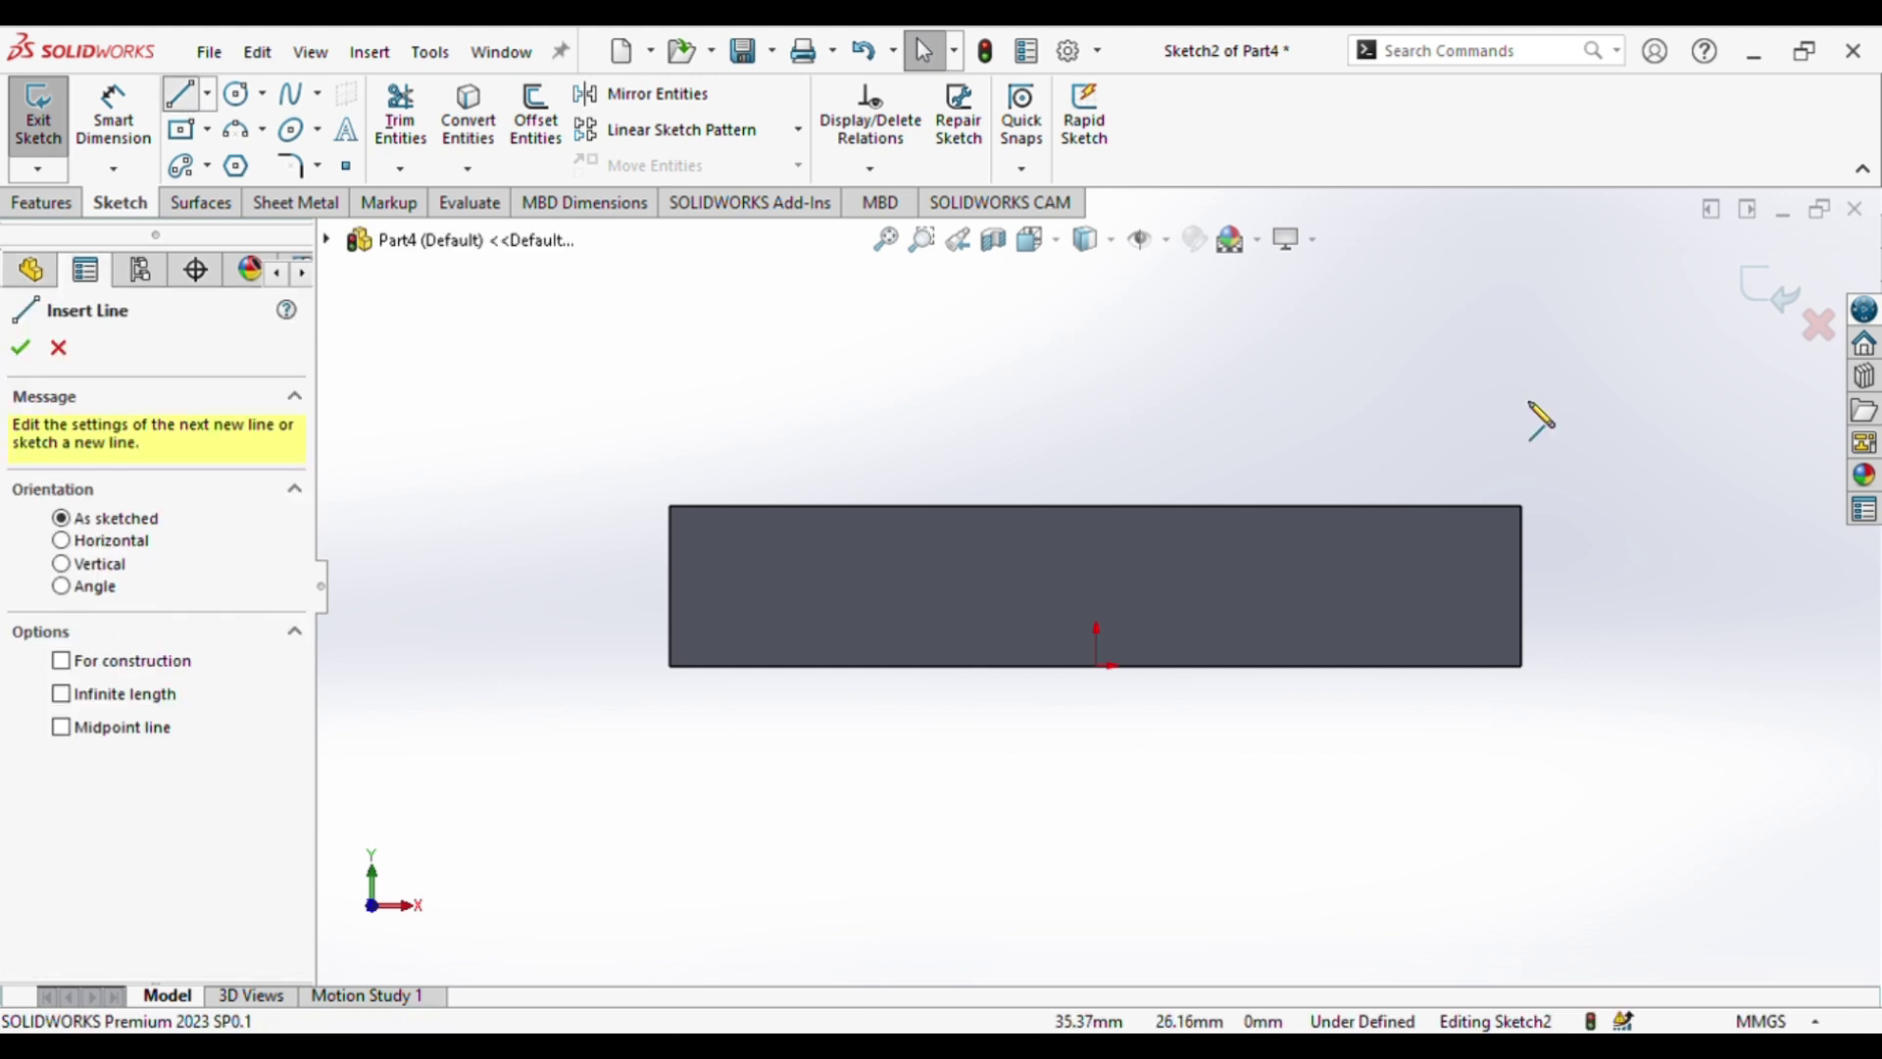
click(1520, 666)
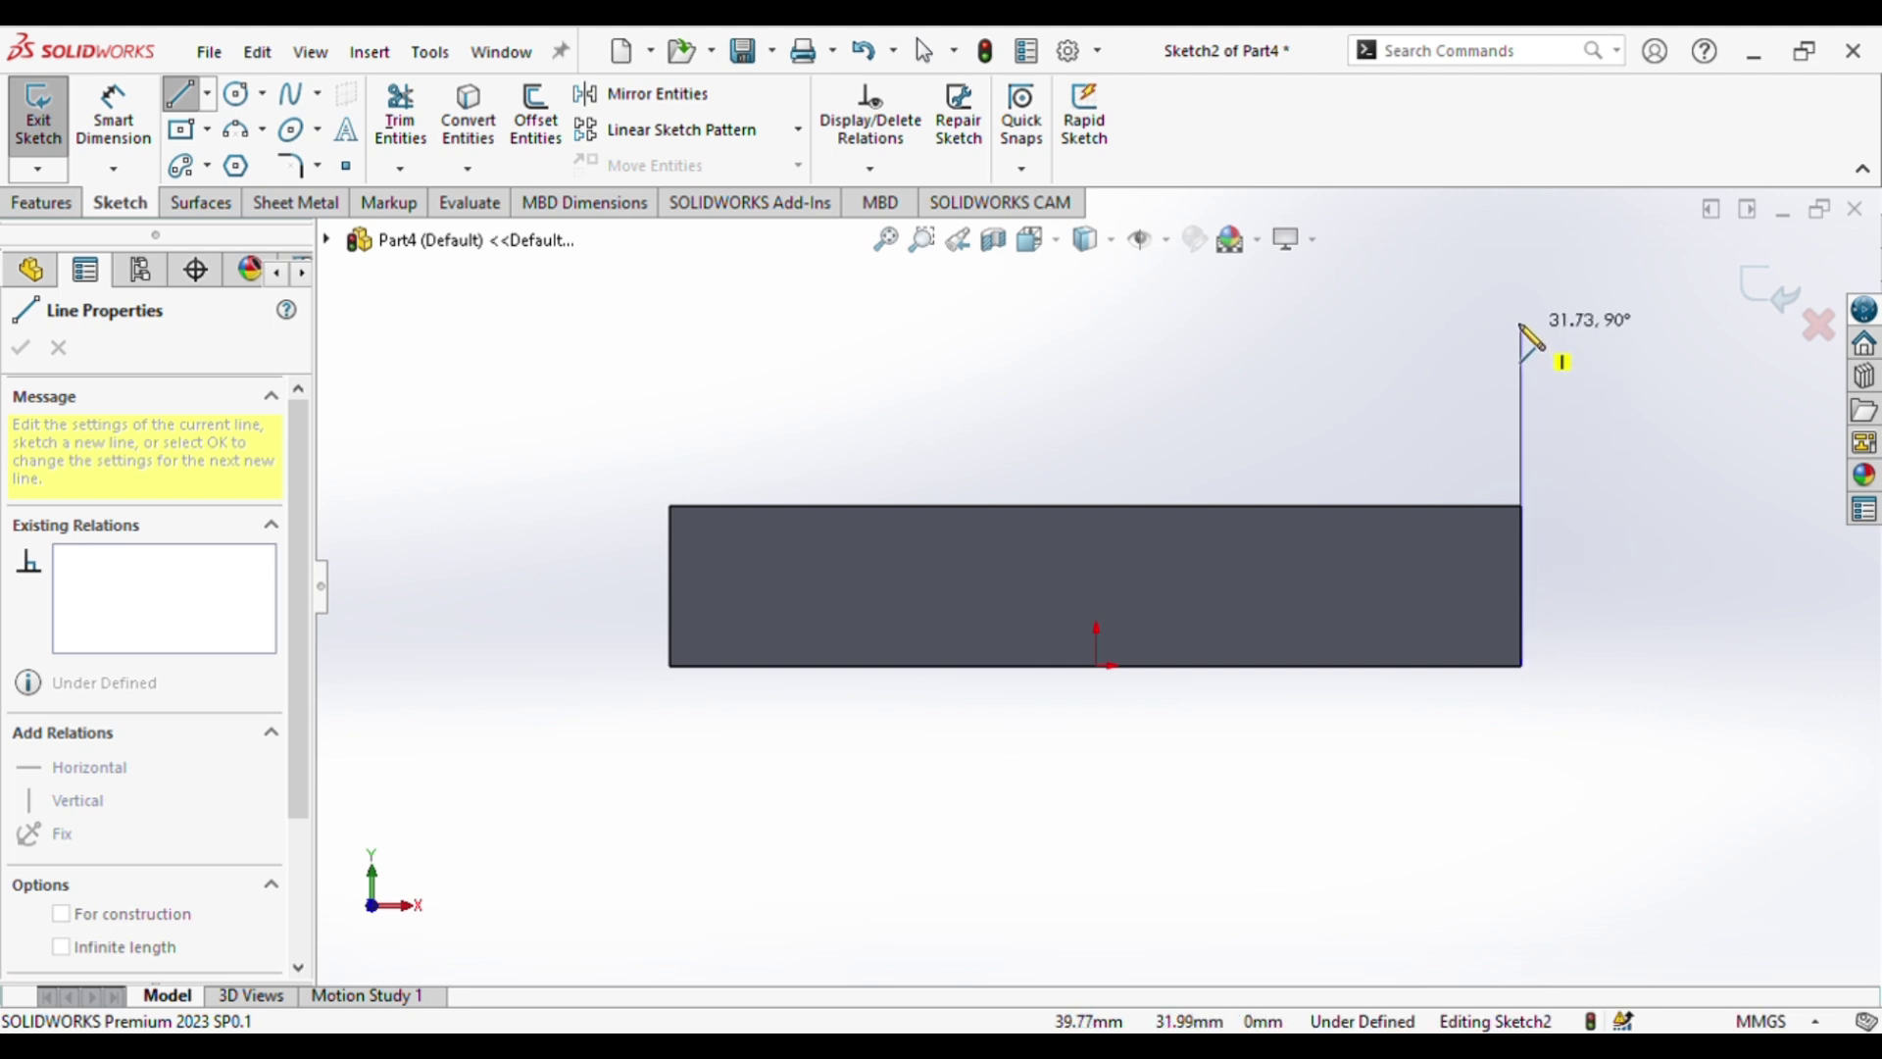
click(1520, 315)
key(Escape)
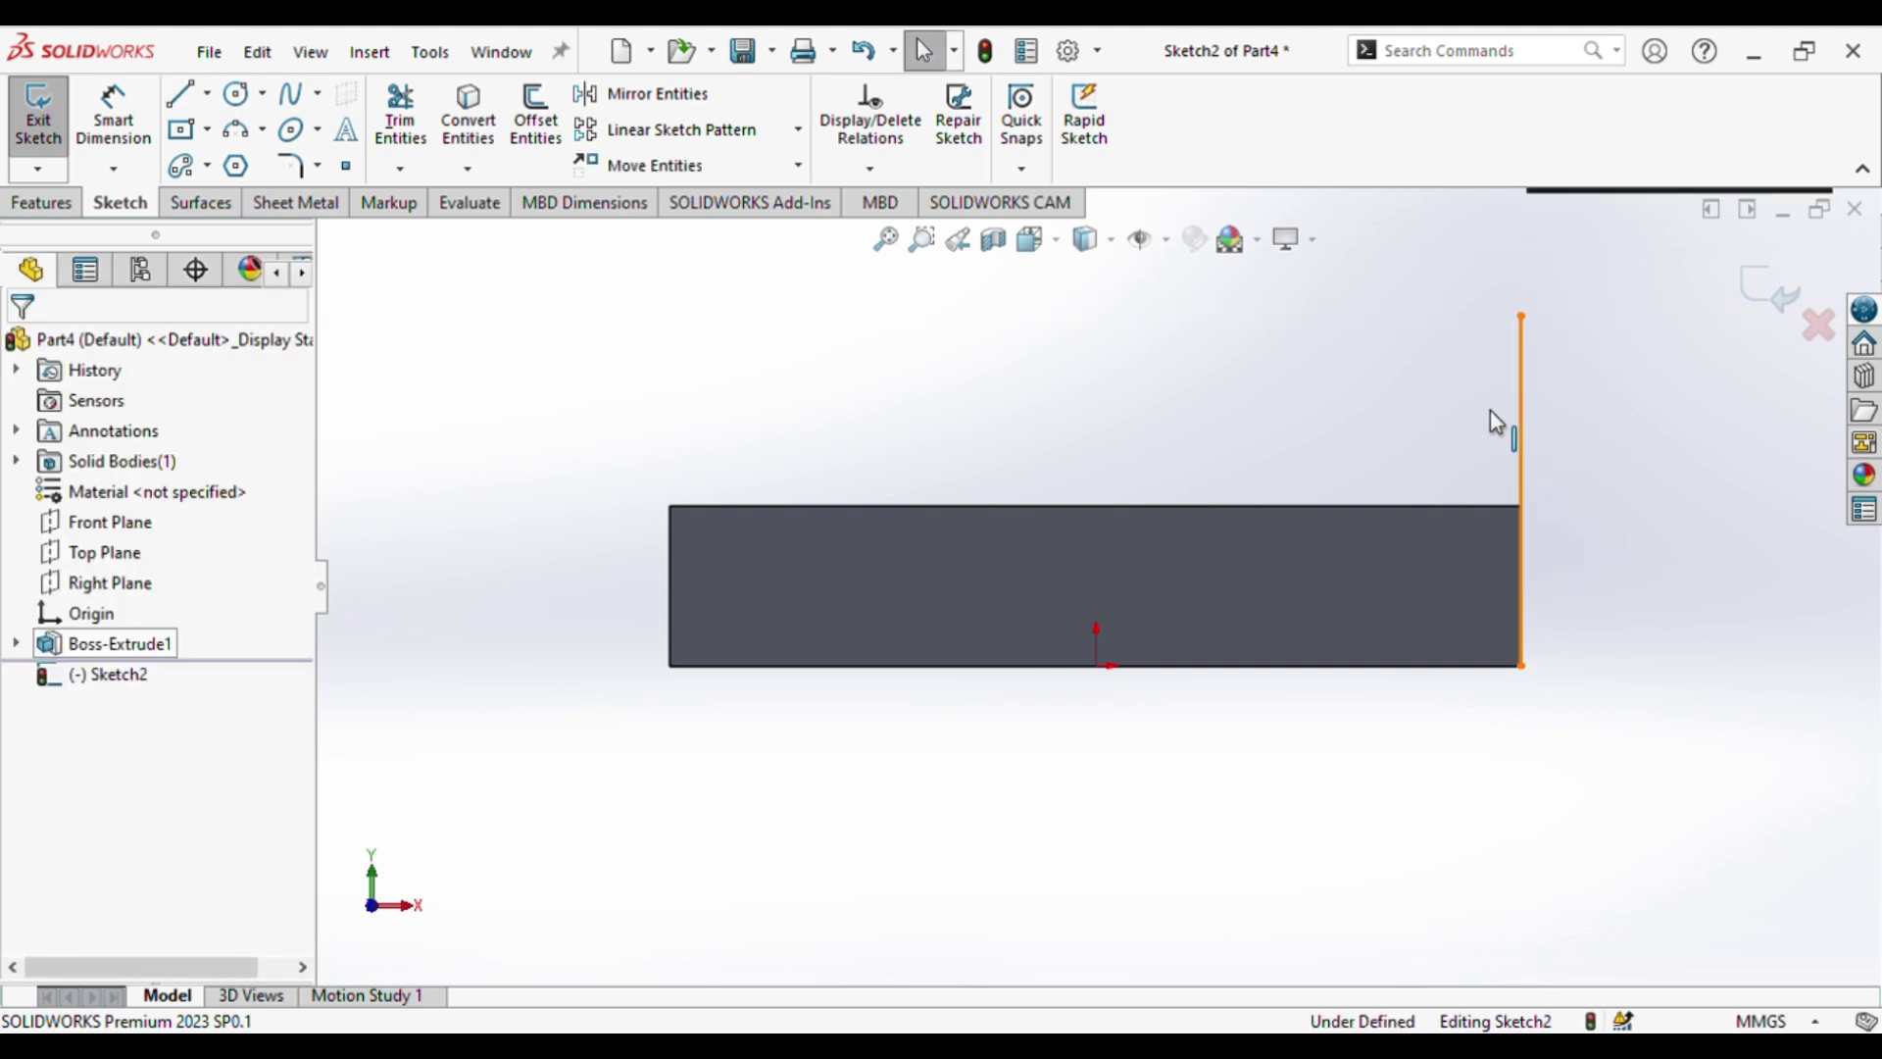
click(1515, 416)
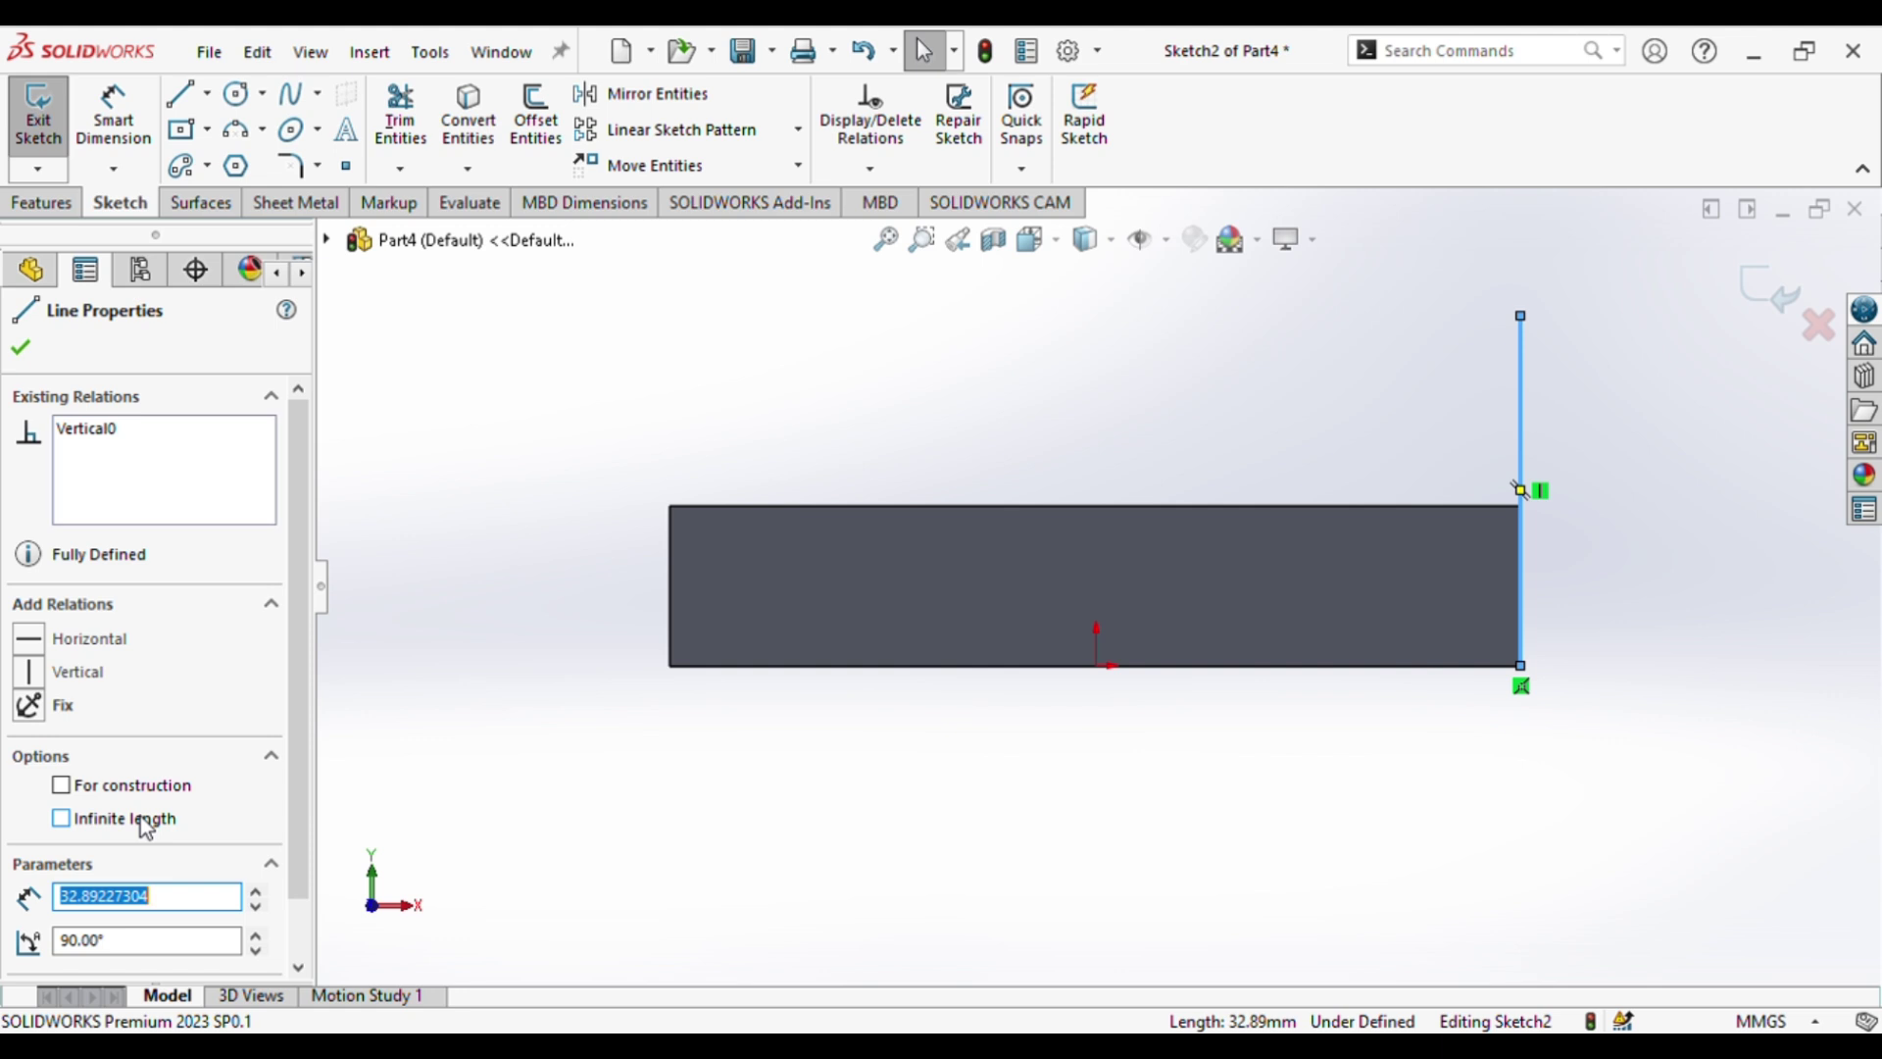
text(40)
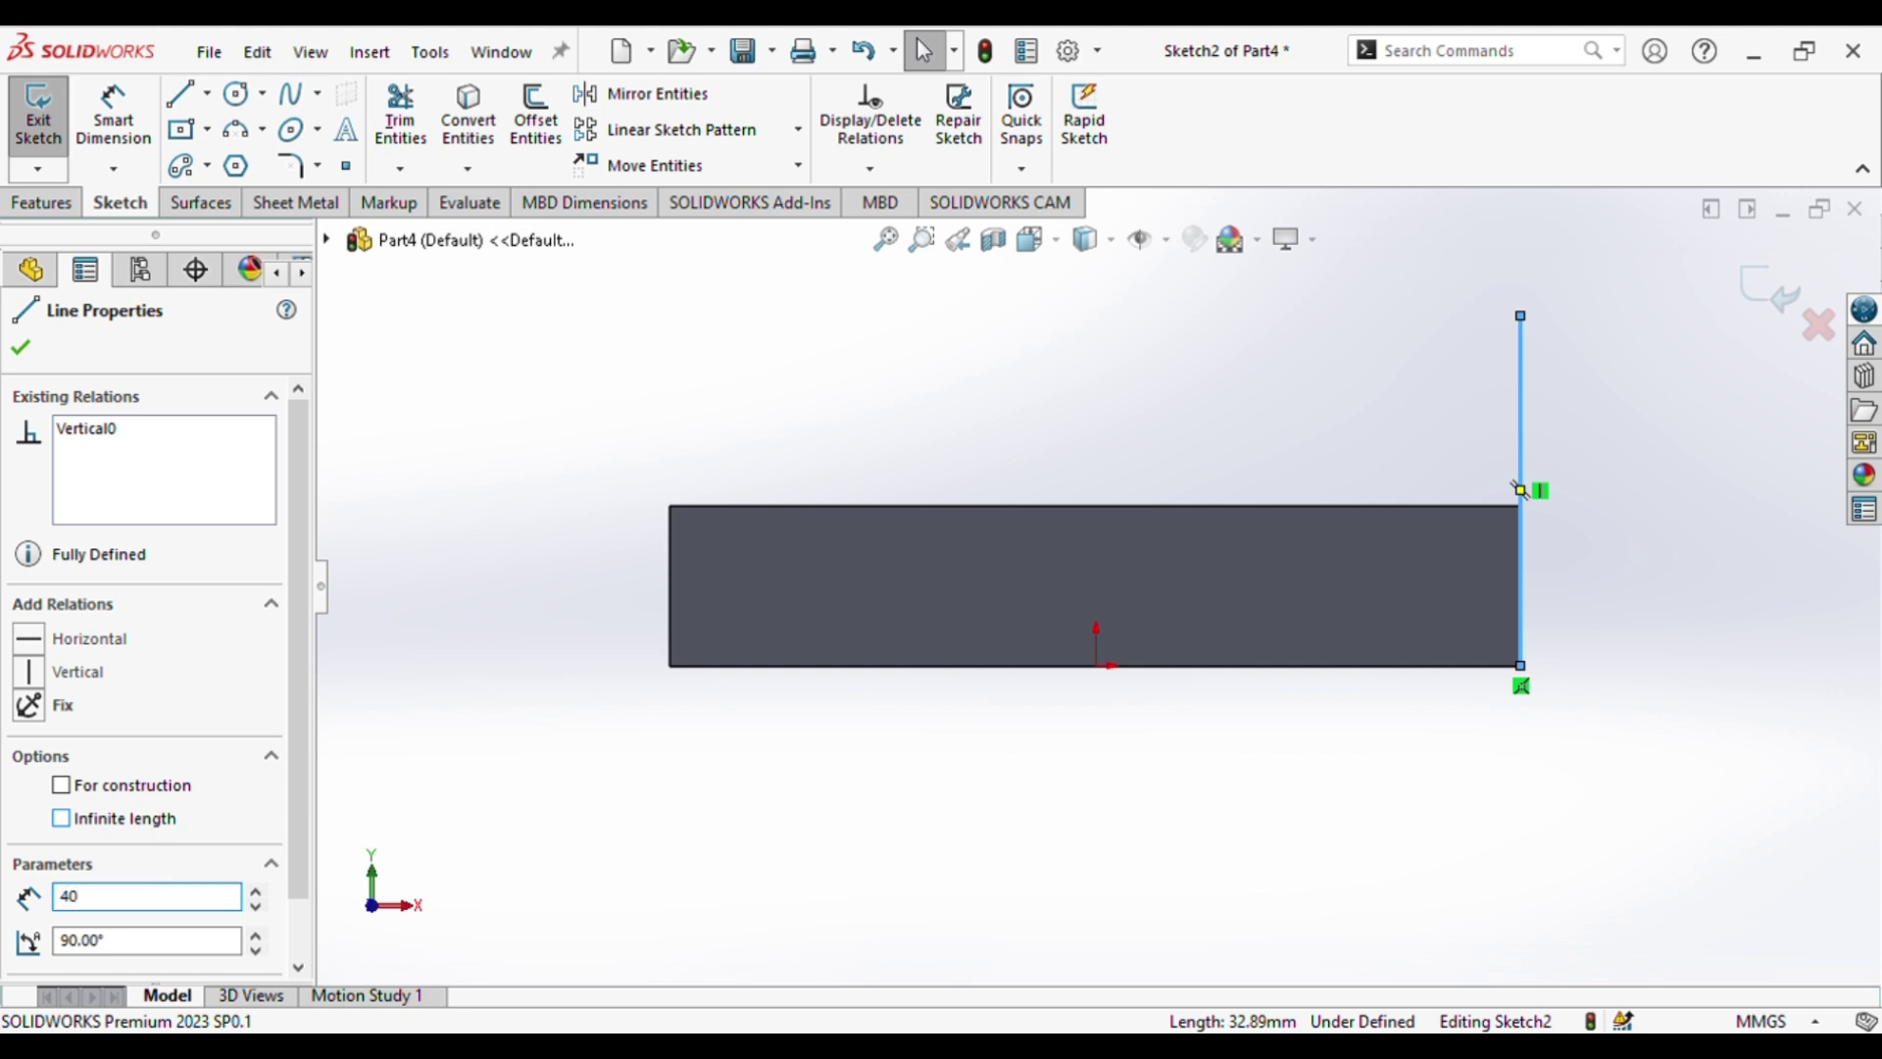
text(+10)
key(Return)
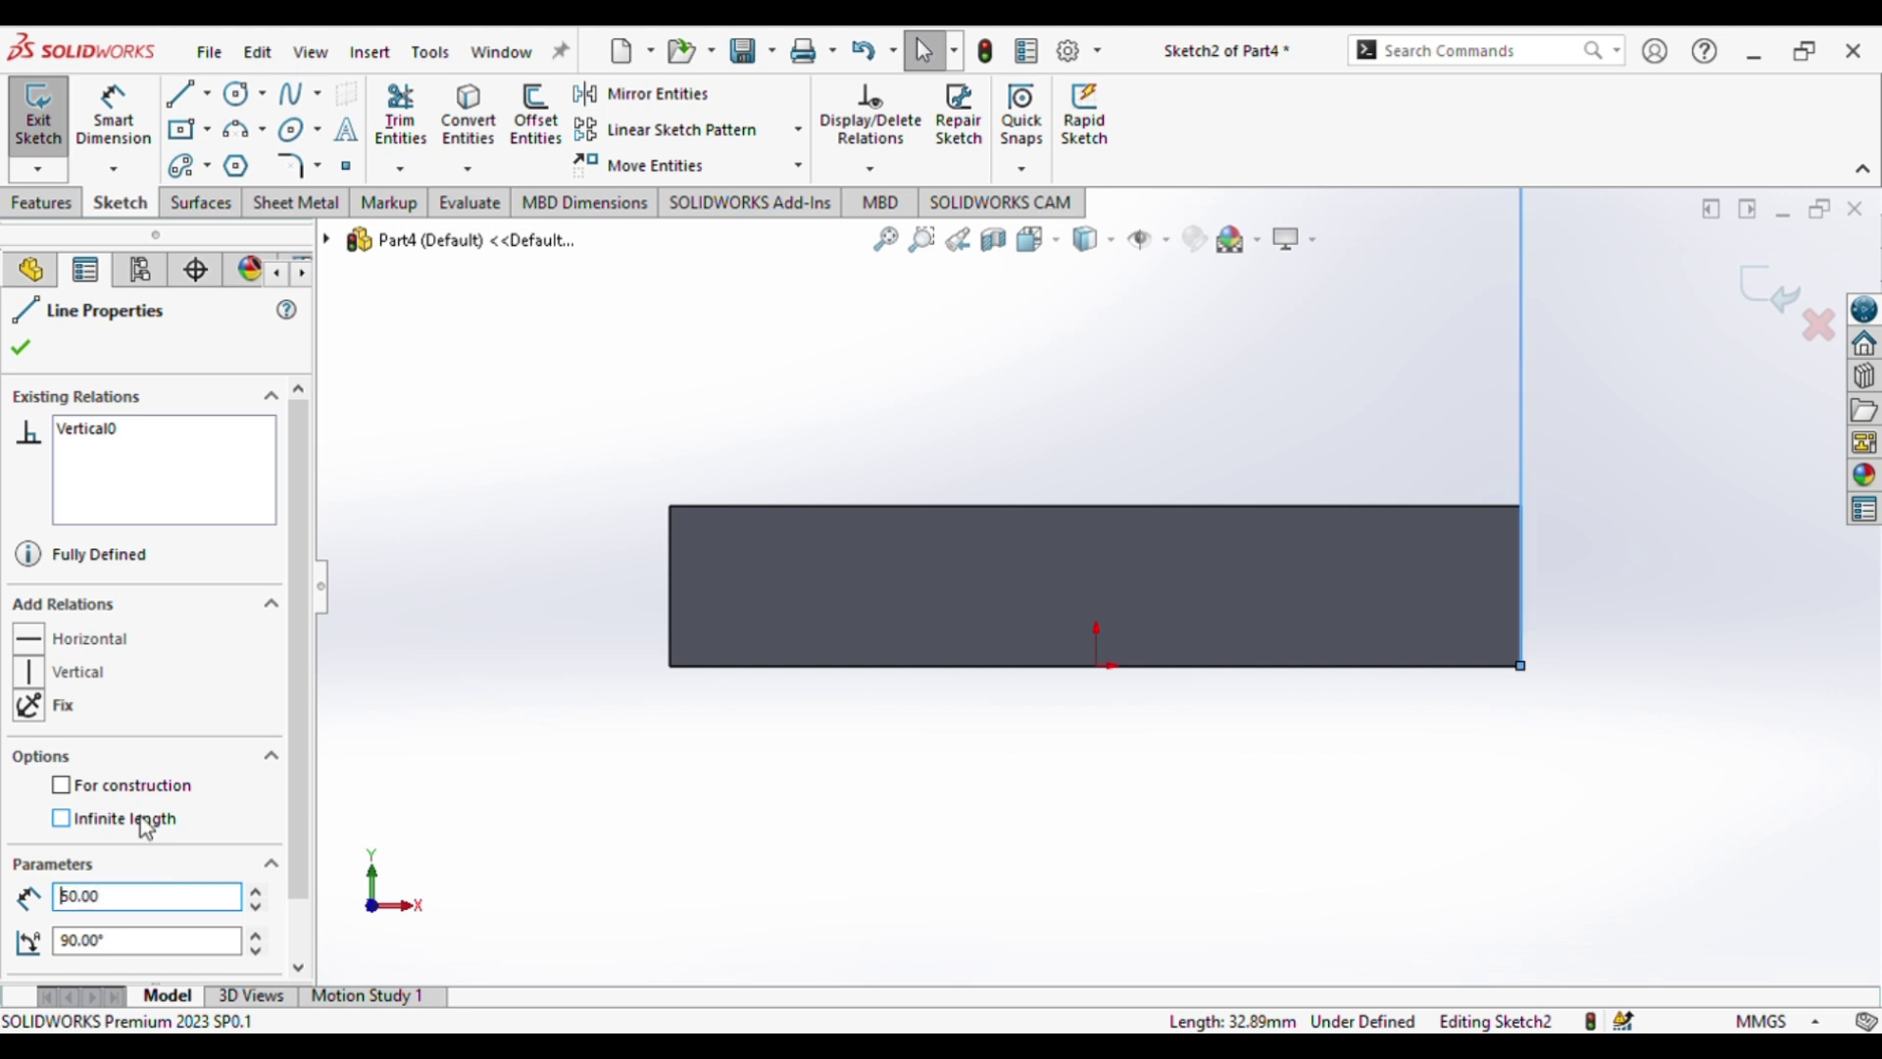
click(890, 247)
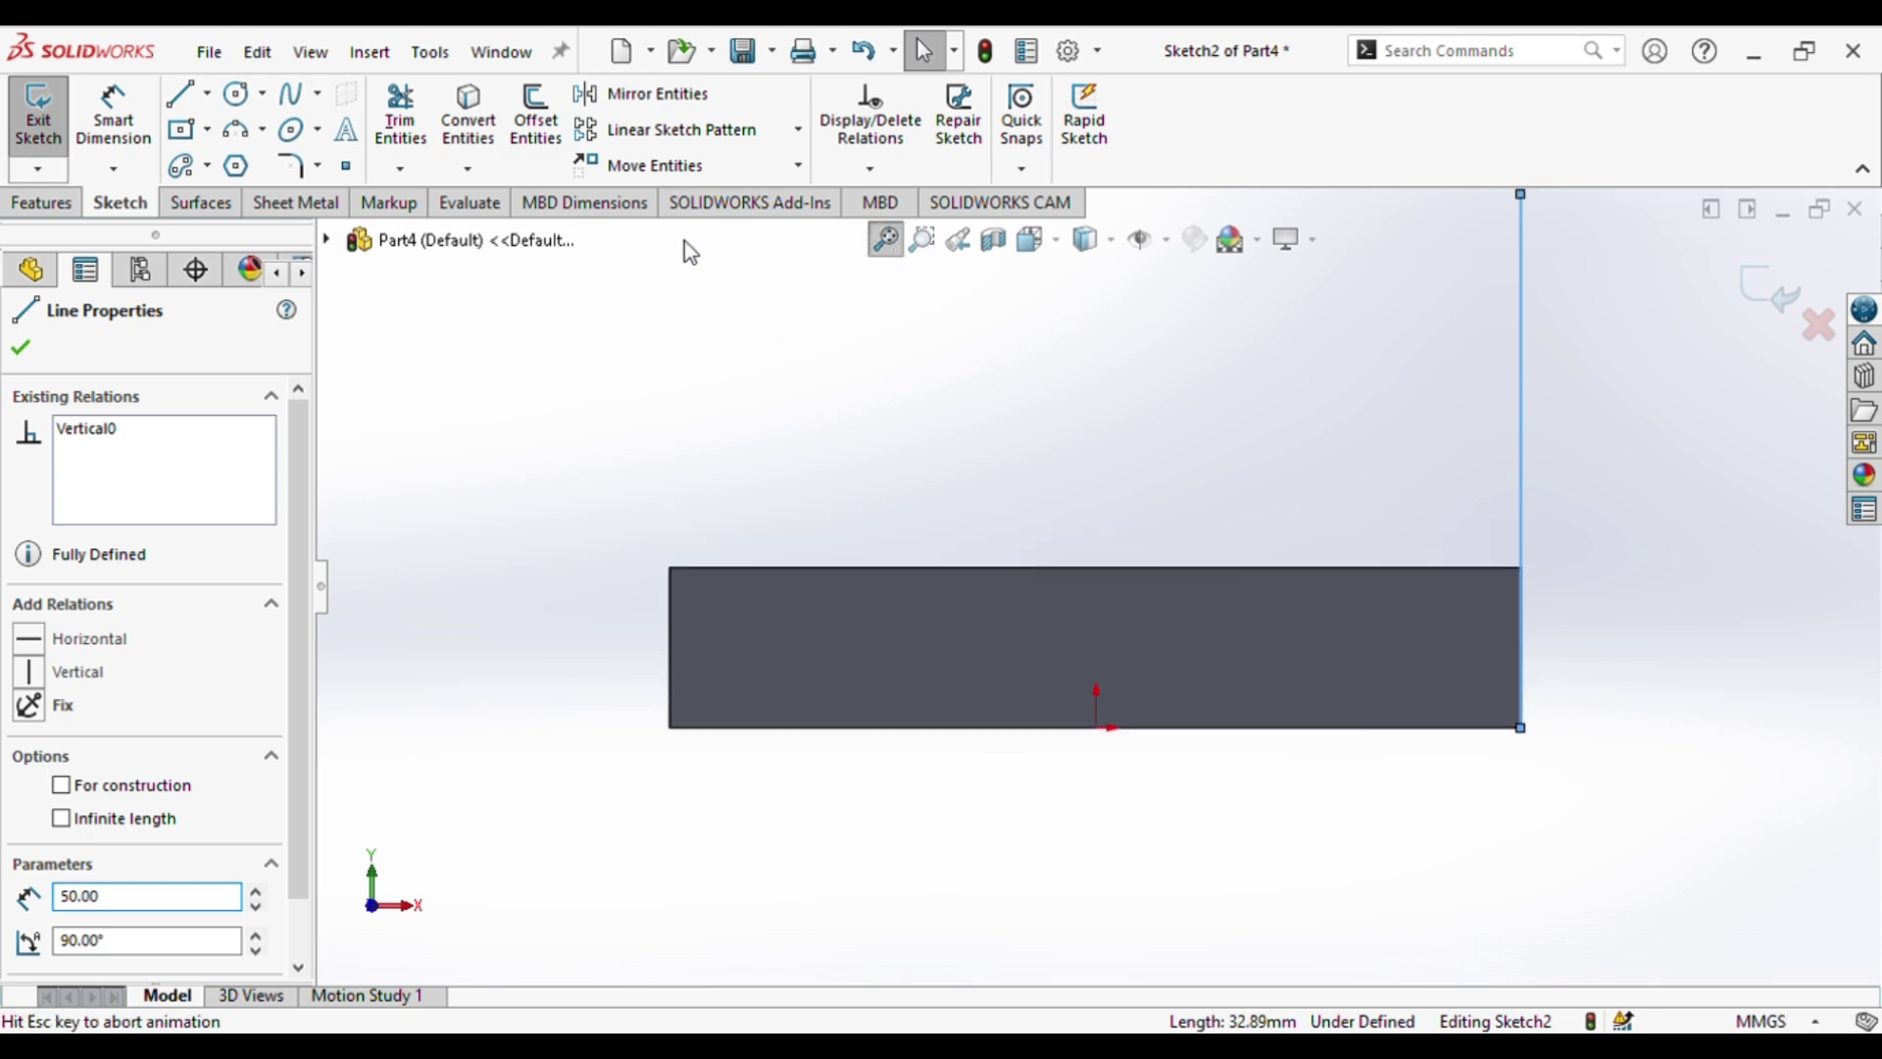
- Draw a matching left vertical line and join both tops with a horizontal line
click(181, 94)
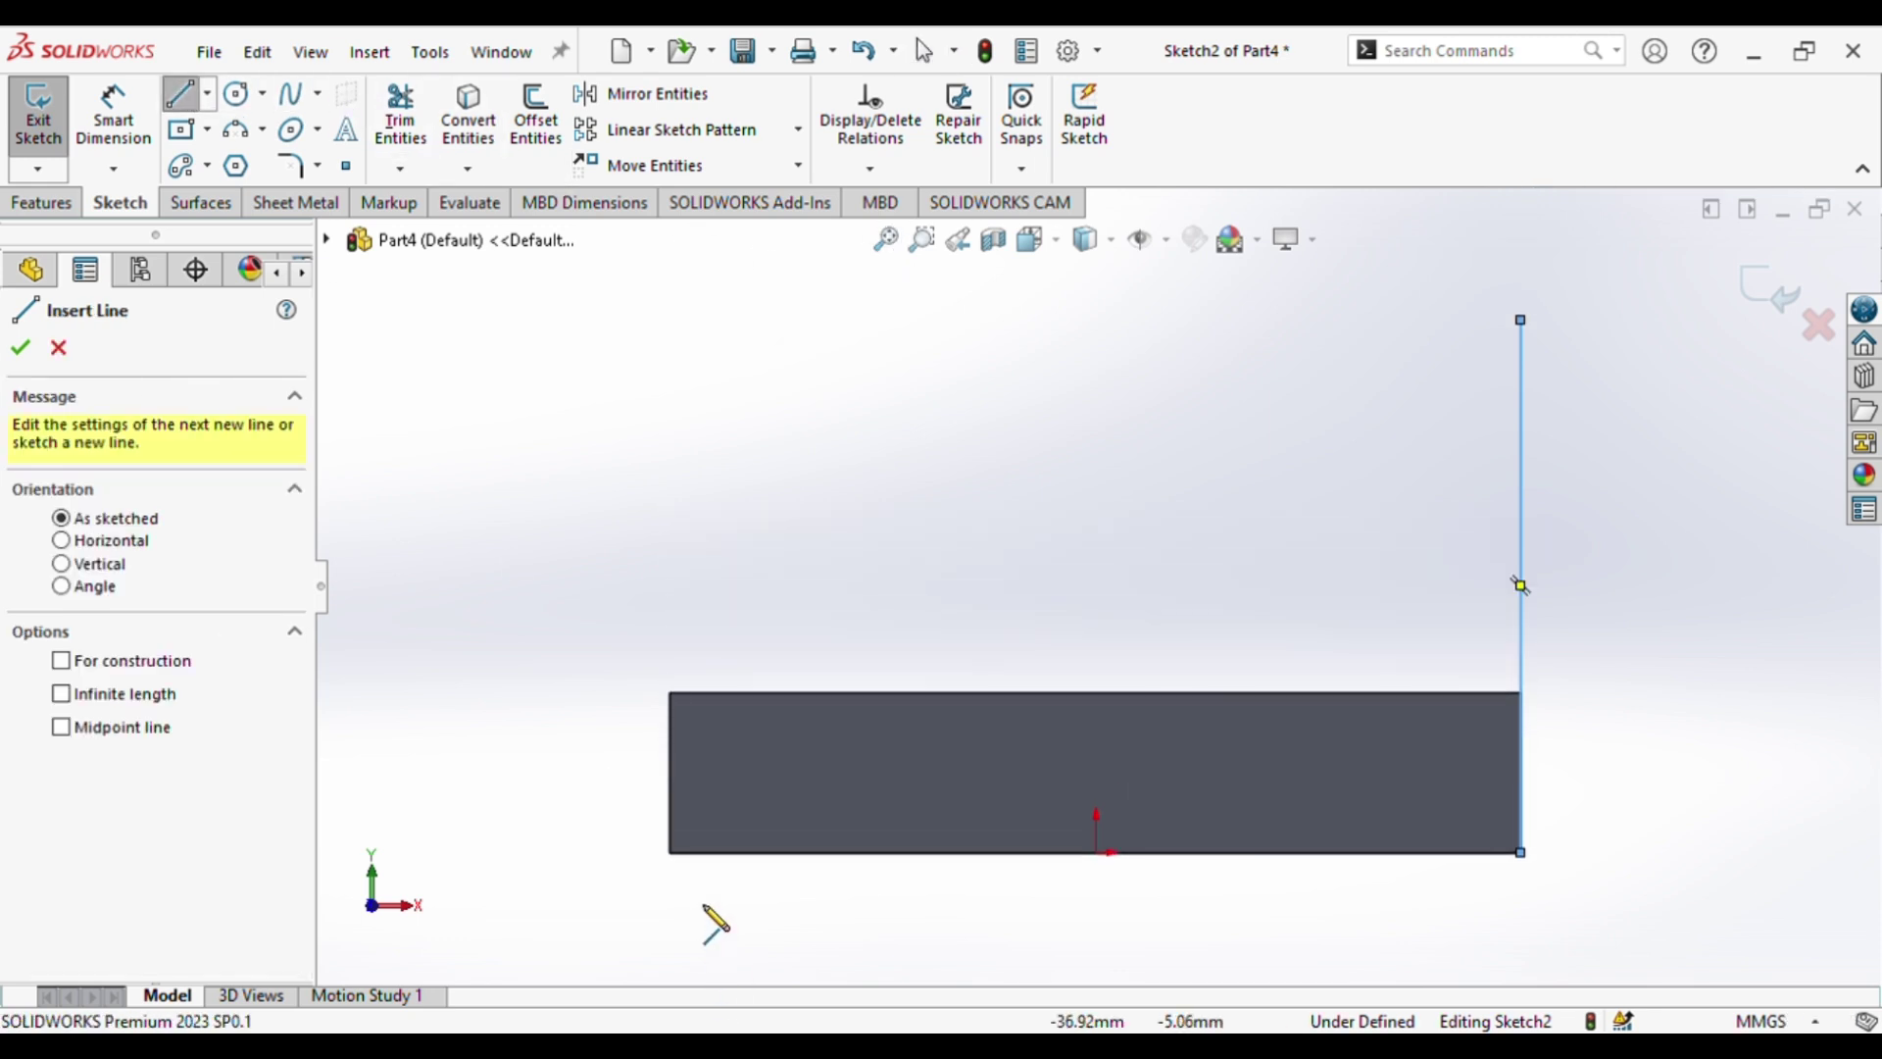
click(670, 853)
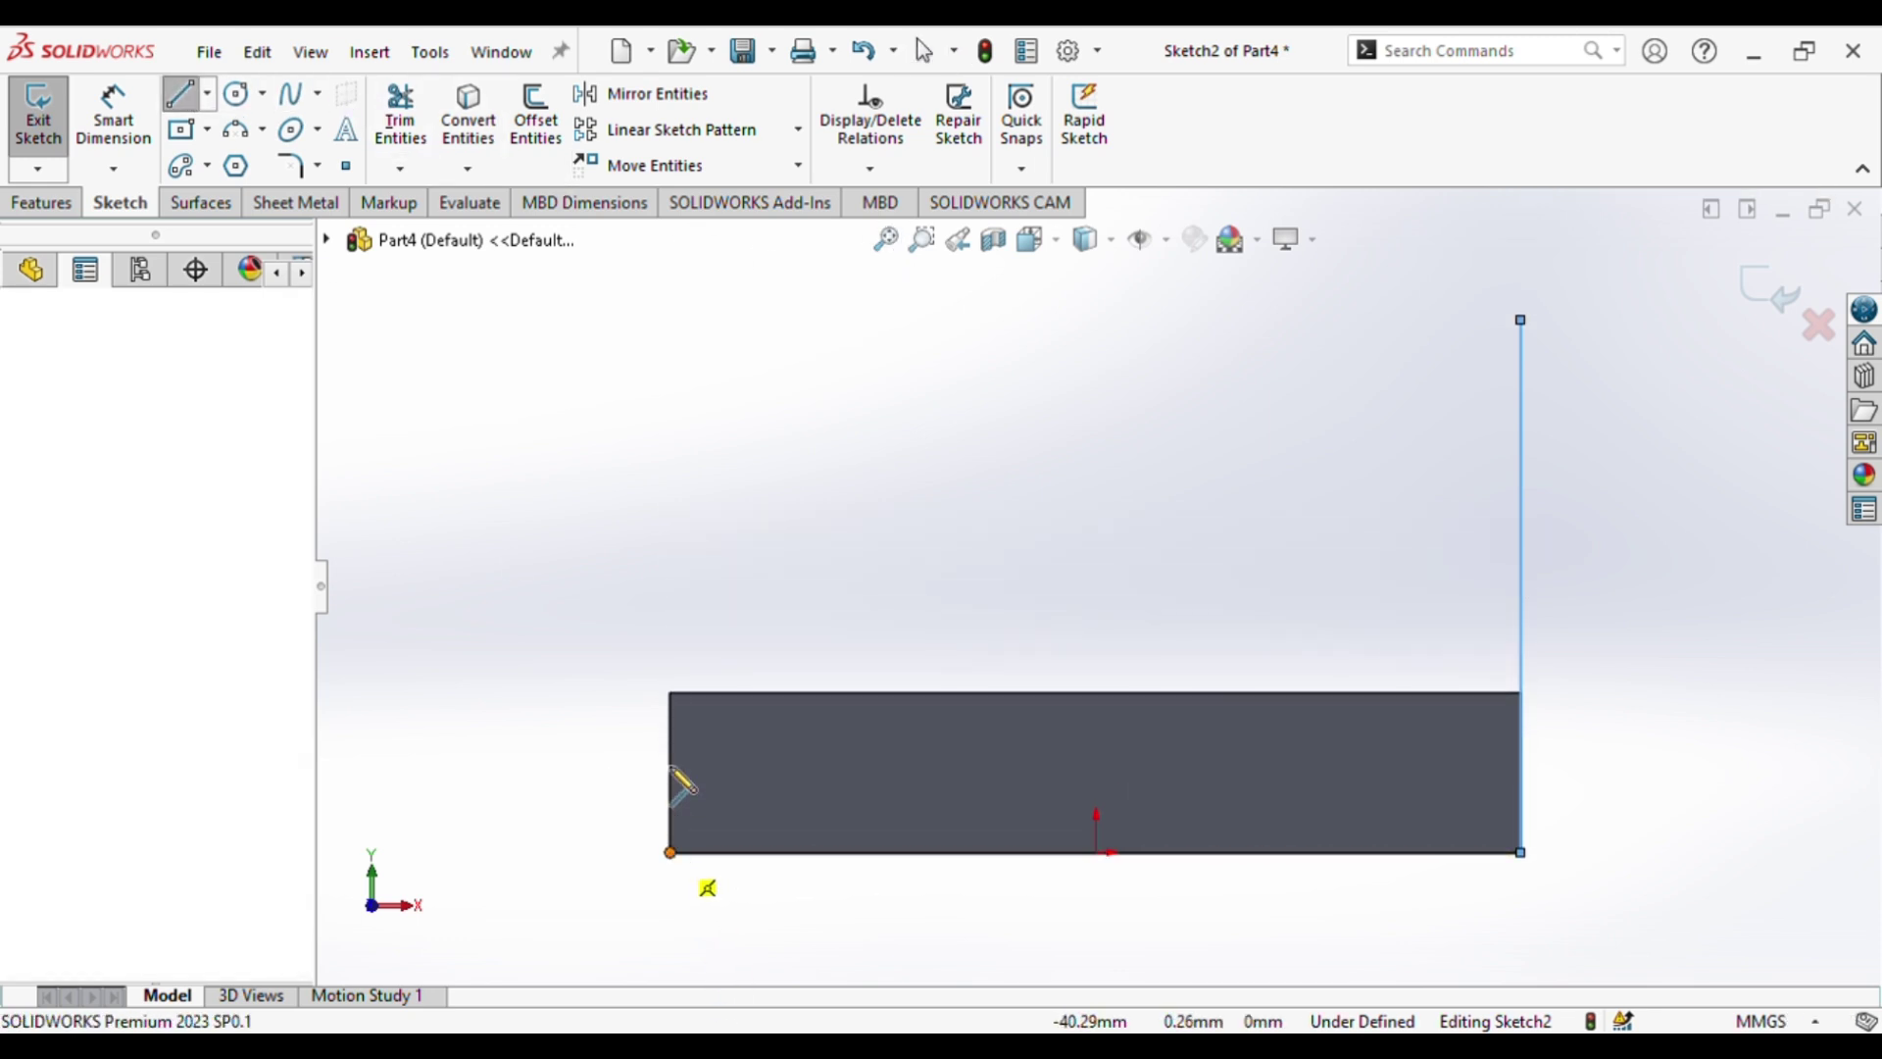
click(670, 319)
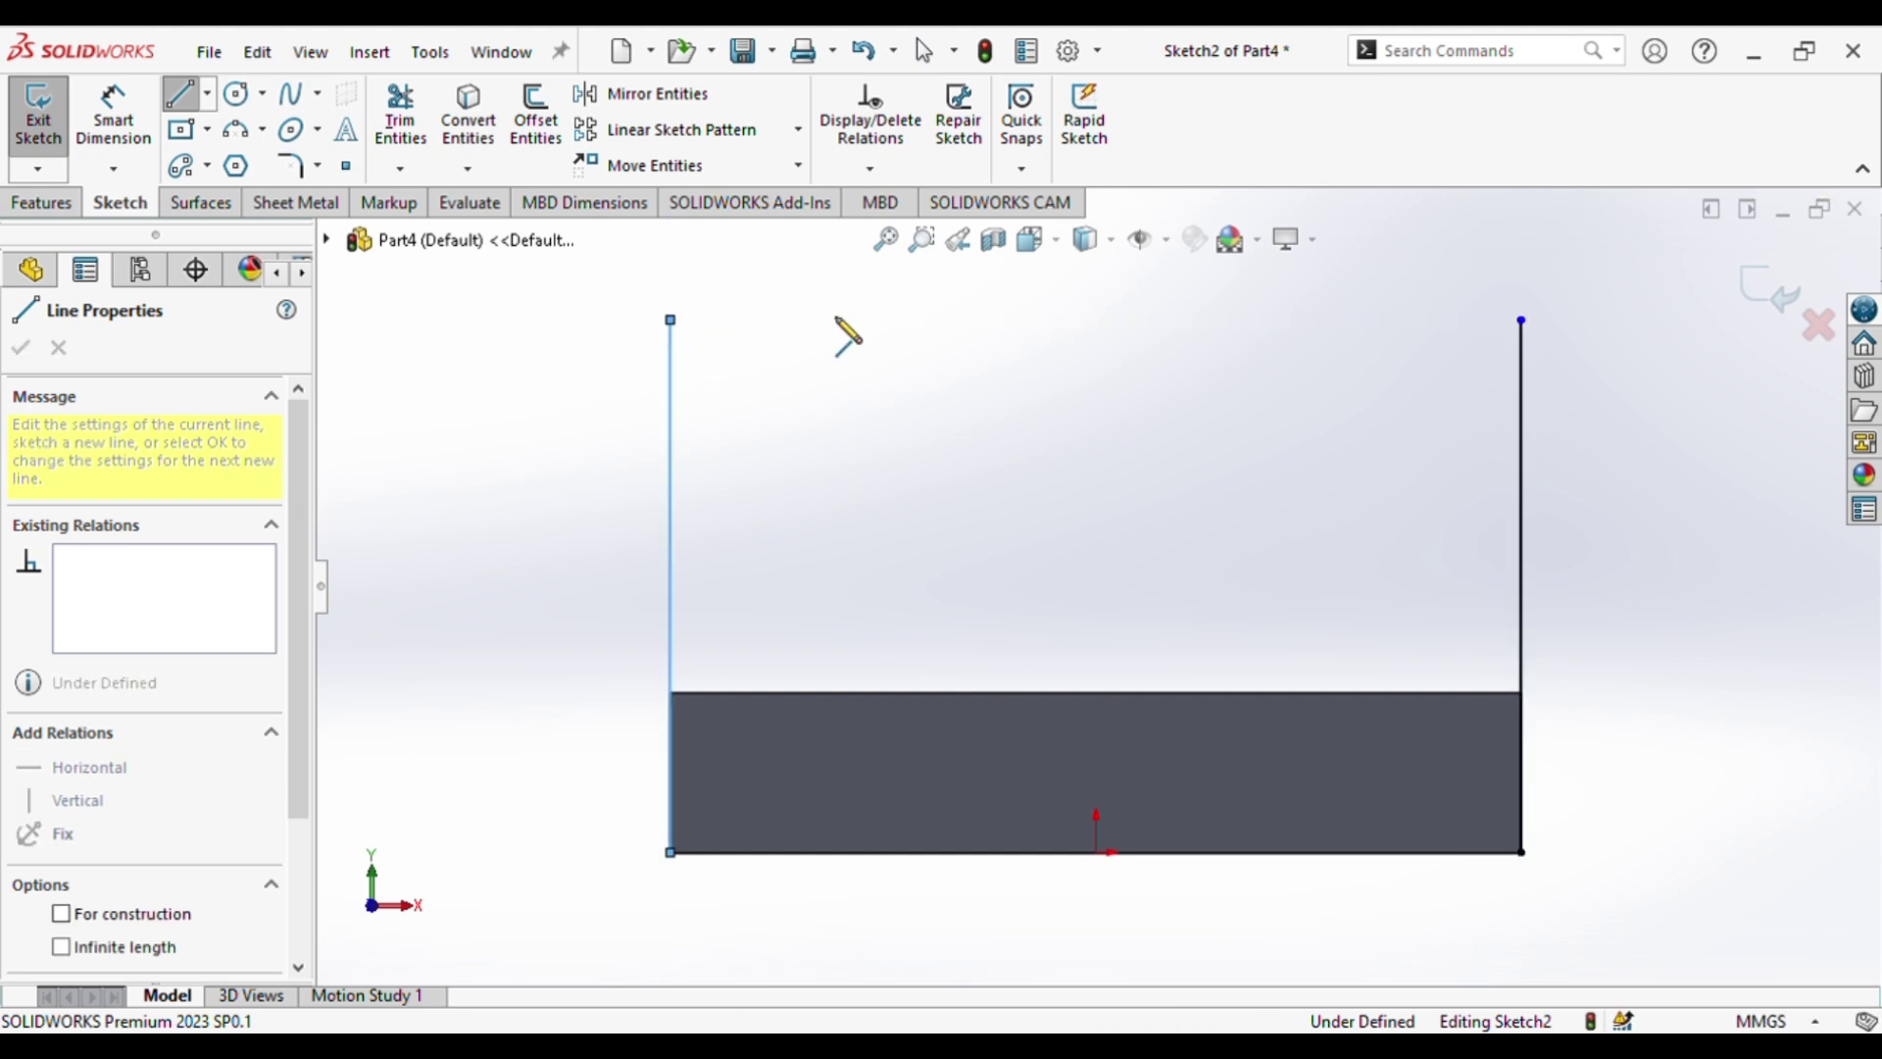
click(1521, 320)
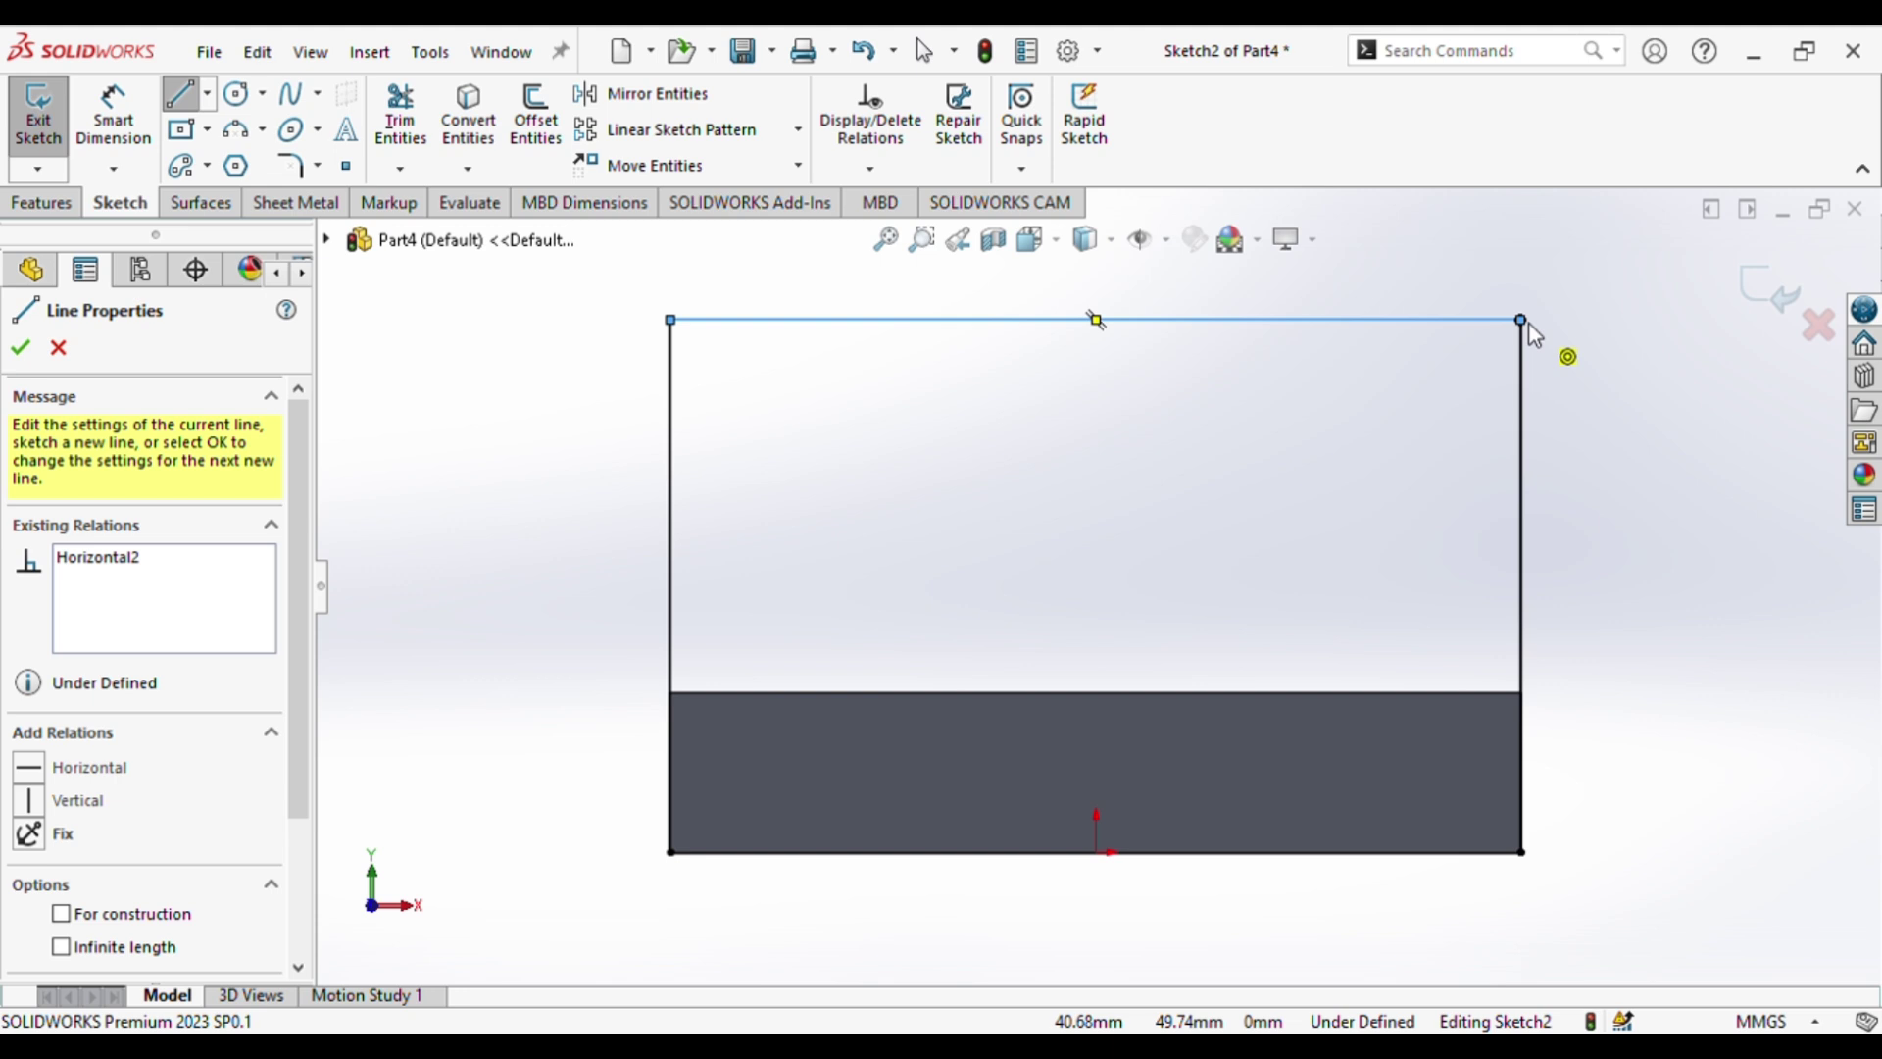
- Replace the top line with a semicircular arc using a midpoint circle and Trim Entities
click(237, 94)
click(1096, 320)
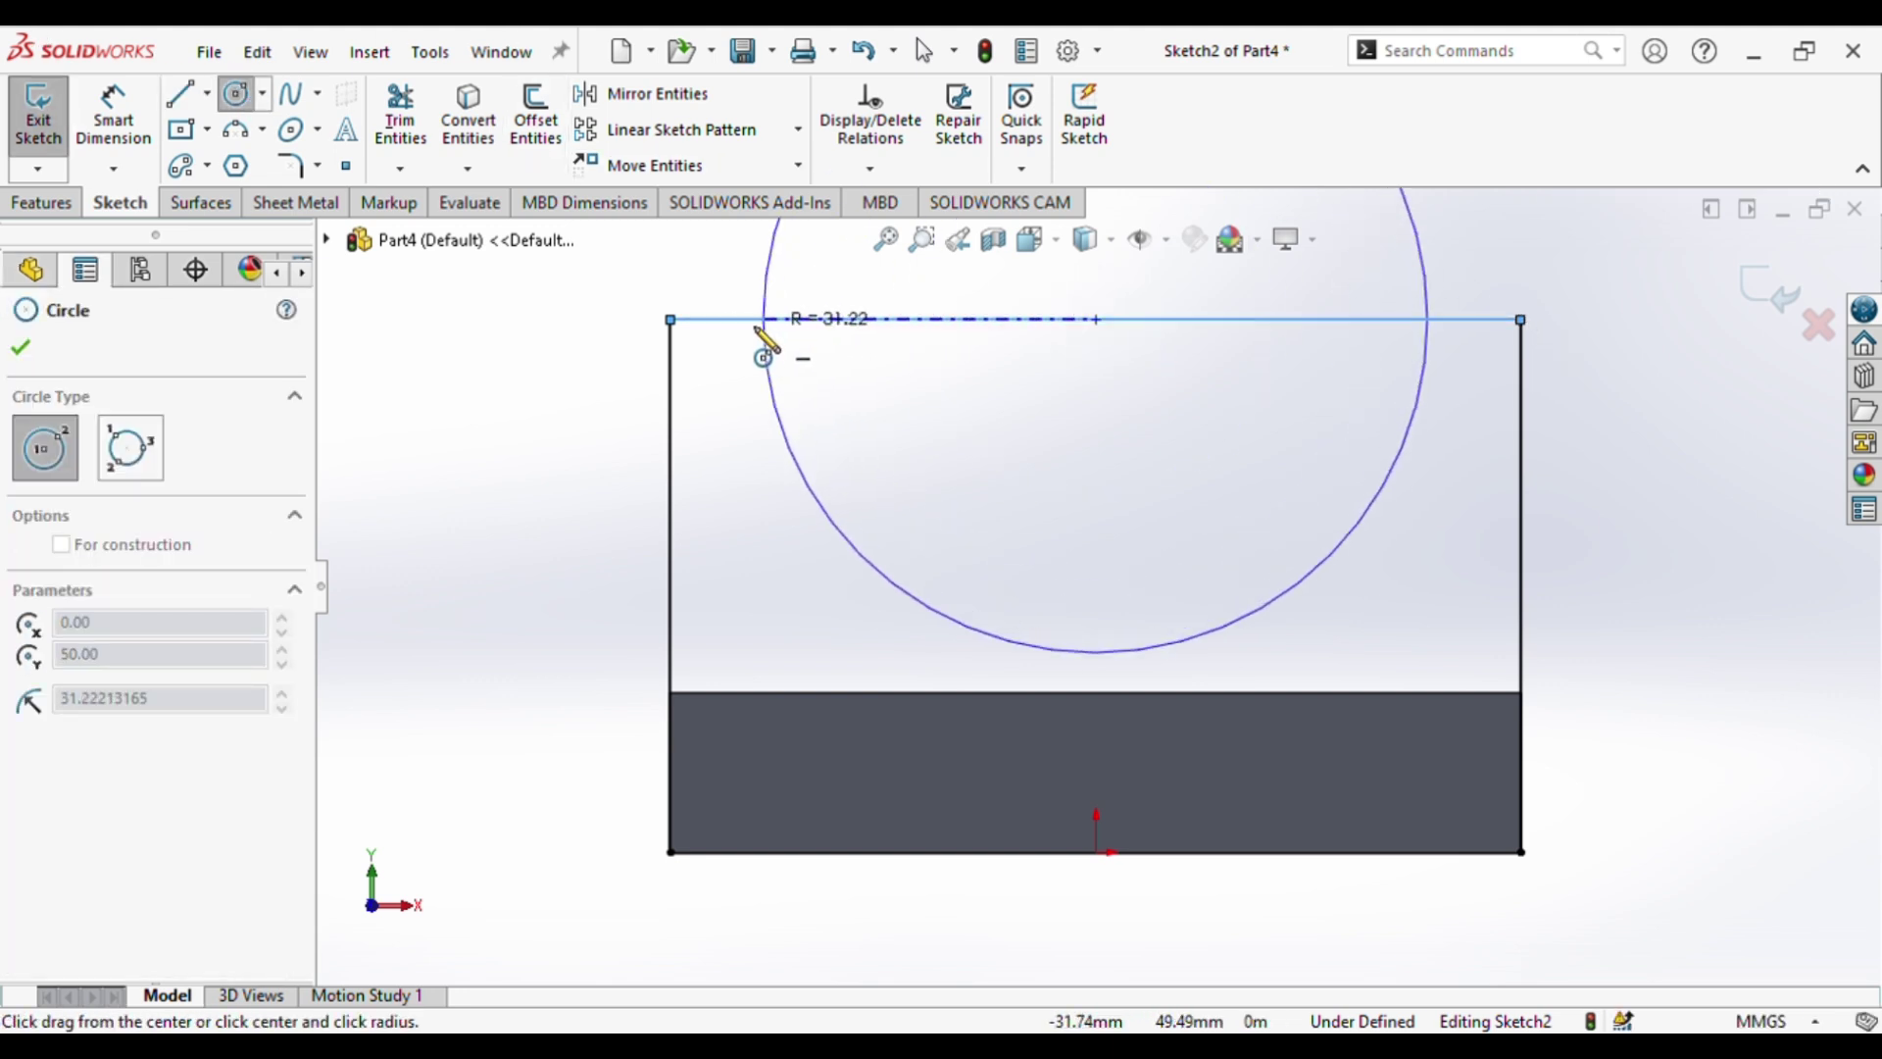
click(672, 324)
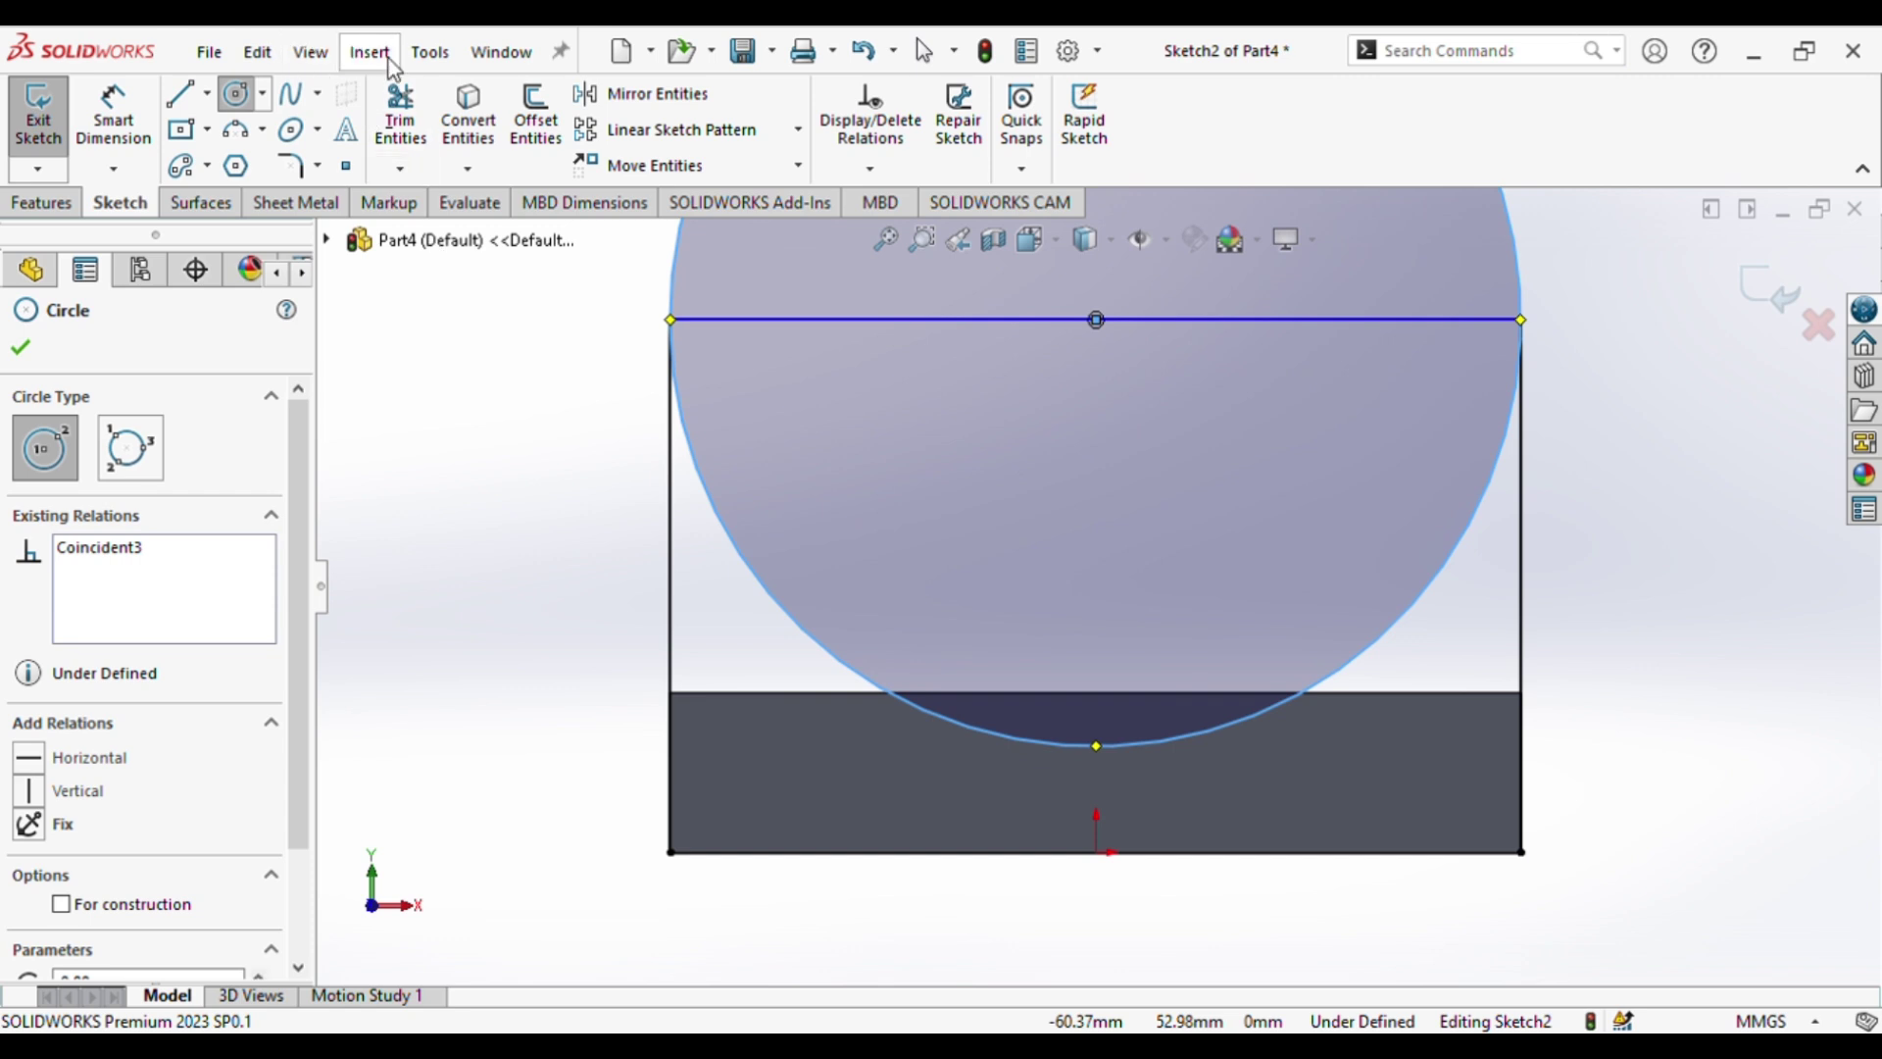
click(400, 116)
drag(843, 580, 766, 600)
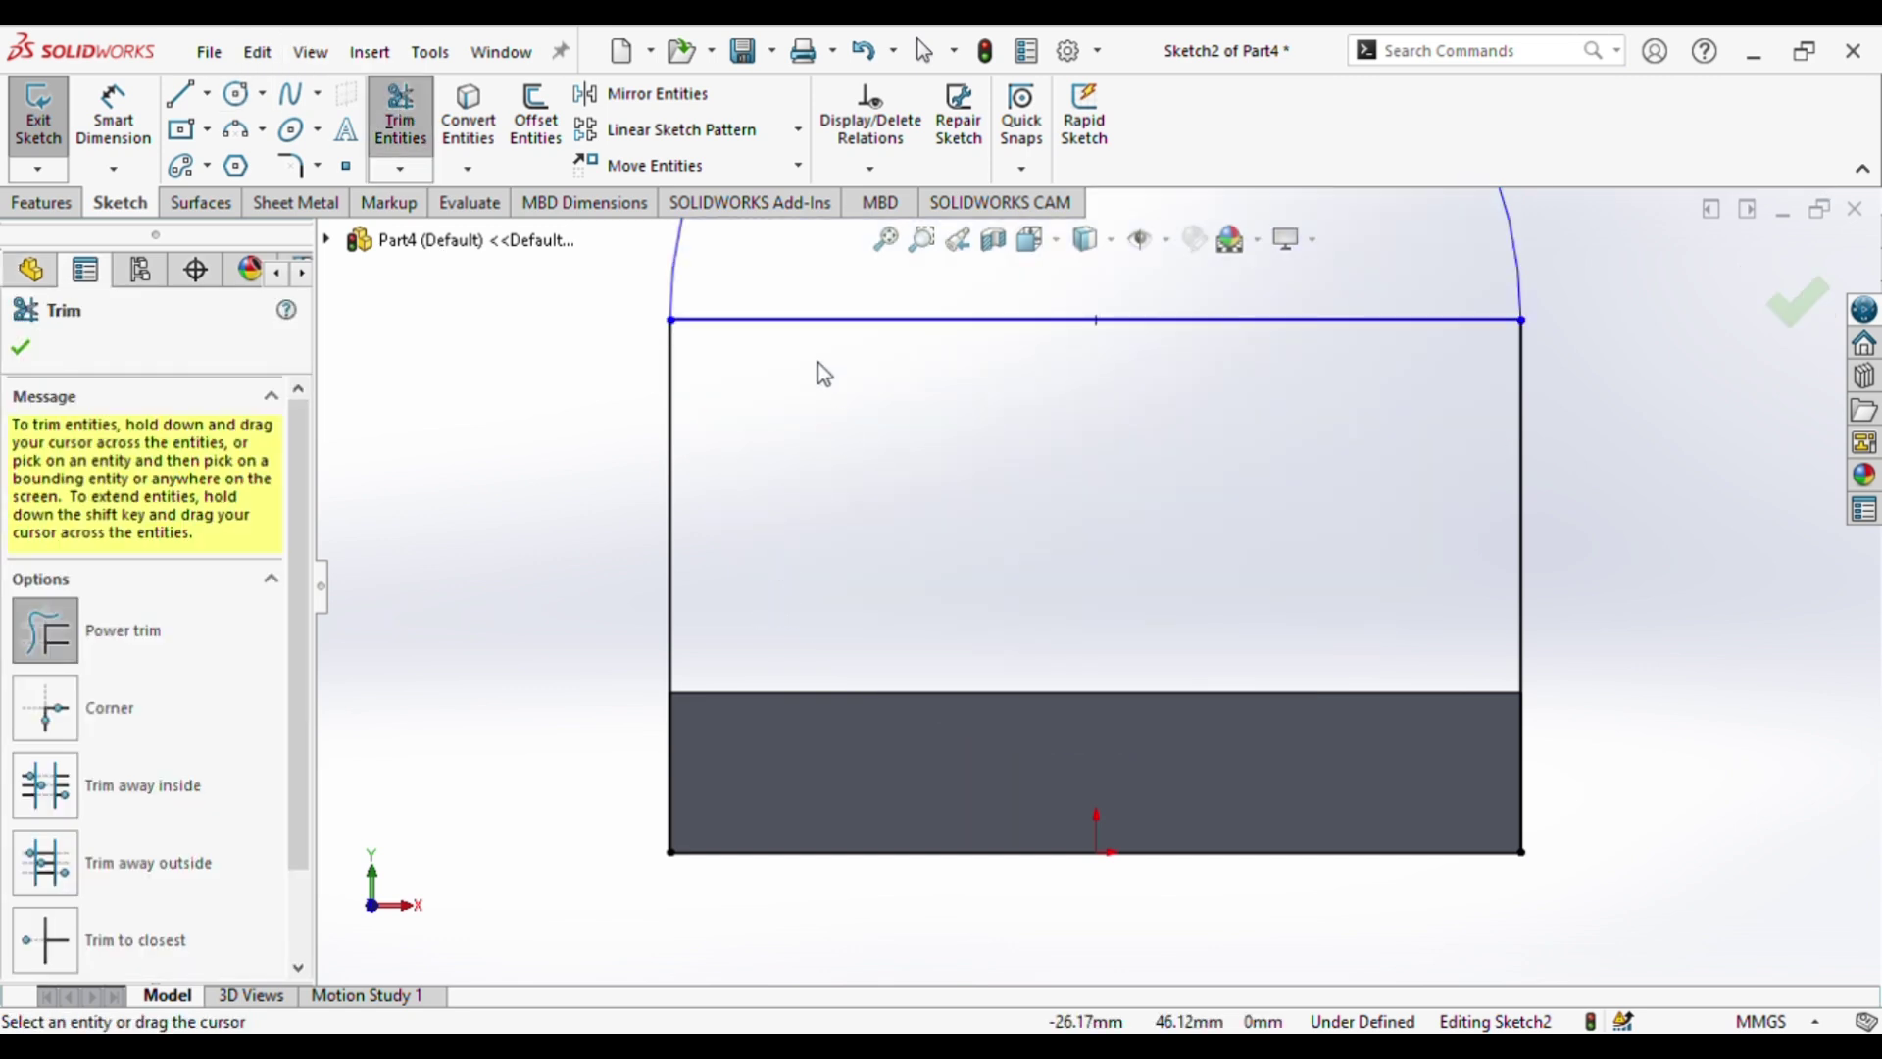
drag(819, 364, 818, 314)
scroll(1297, 370, up, 3)
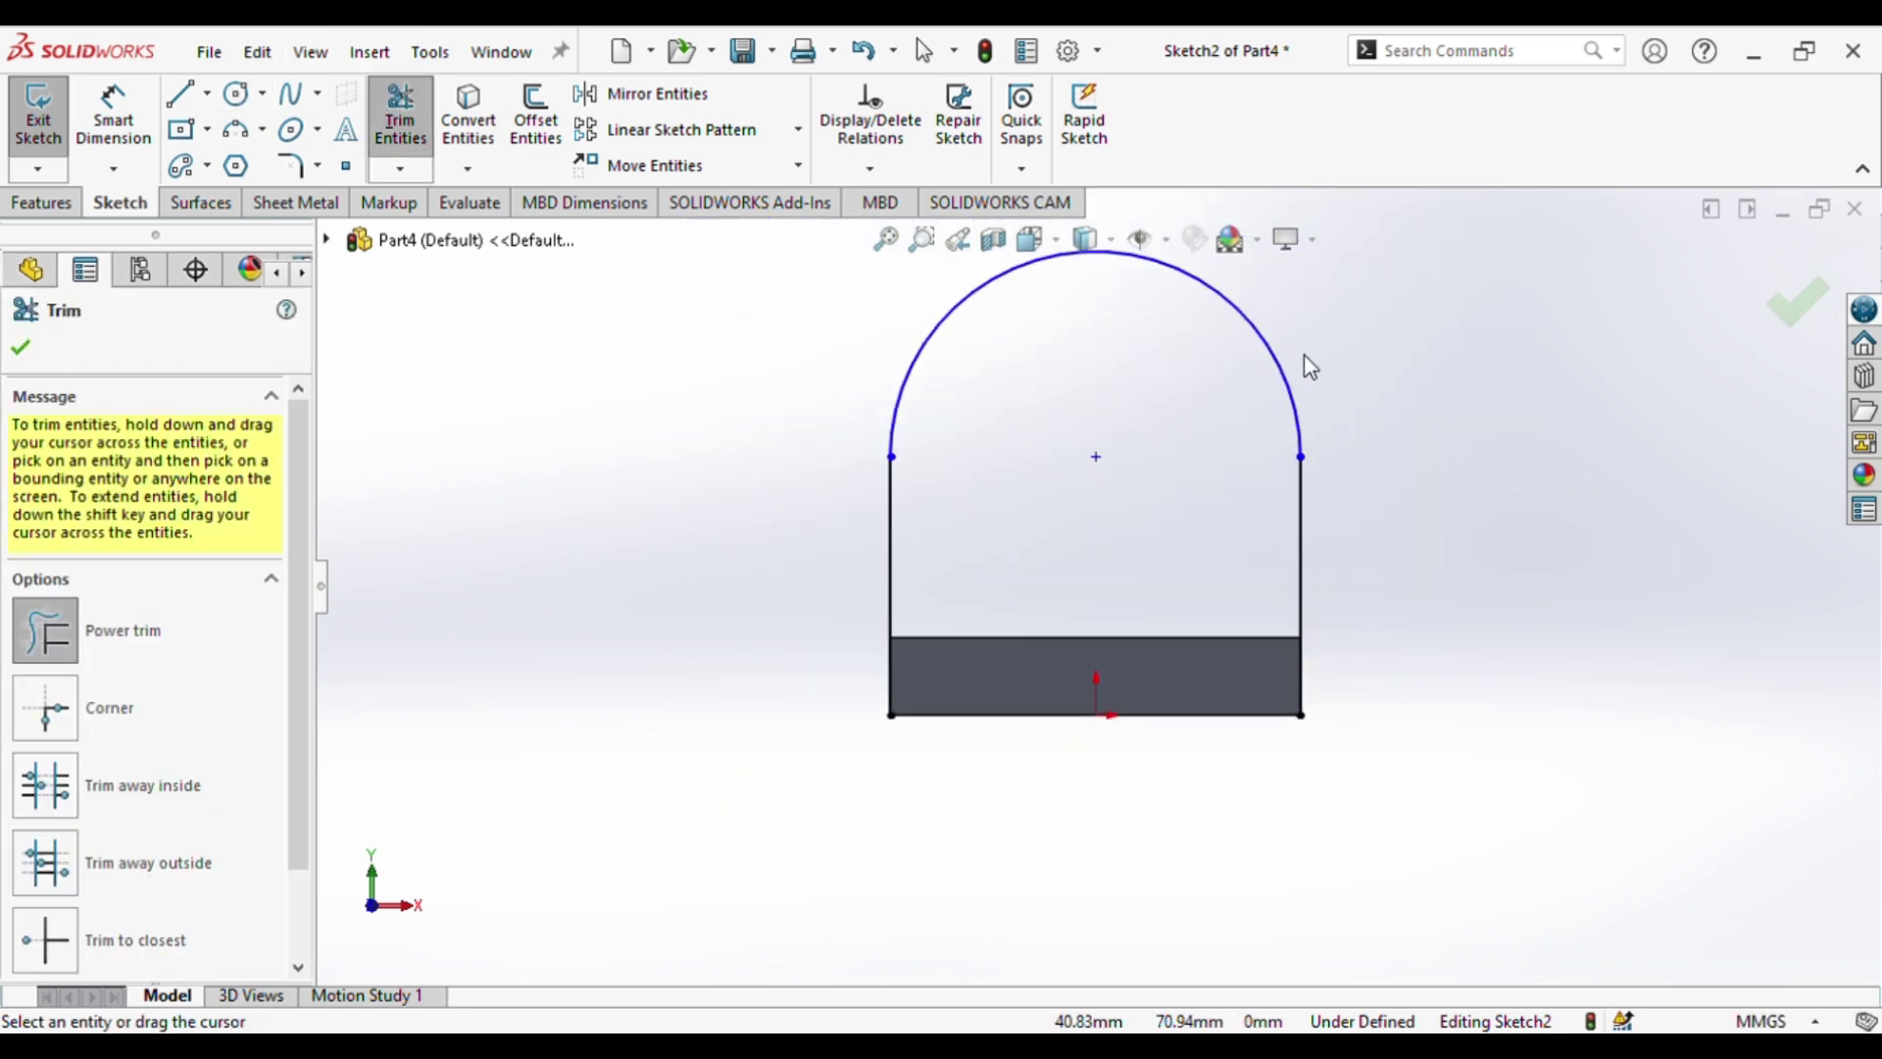
scroll(1294, 393, down, 3)
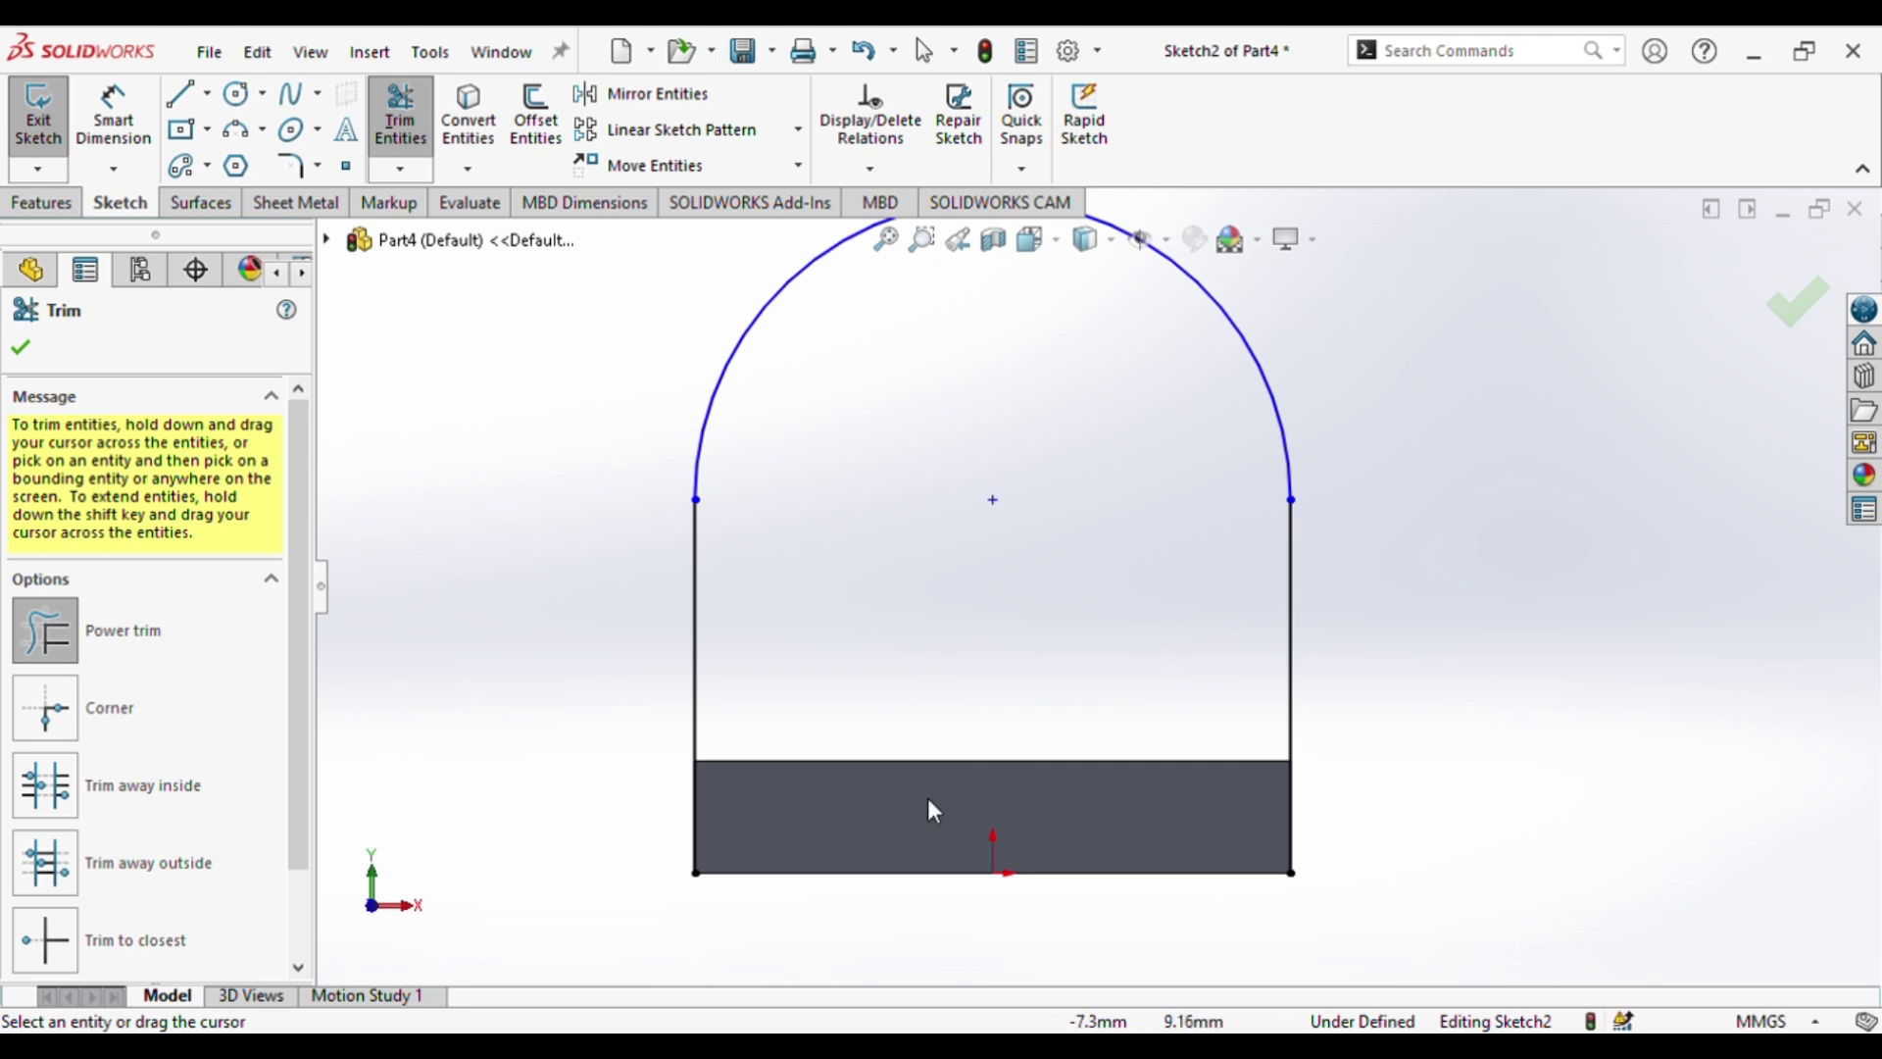
- Close the arch profile with a line along the bottom
click(179, 93)
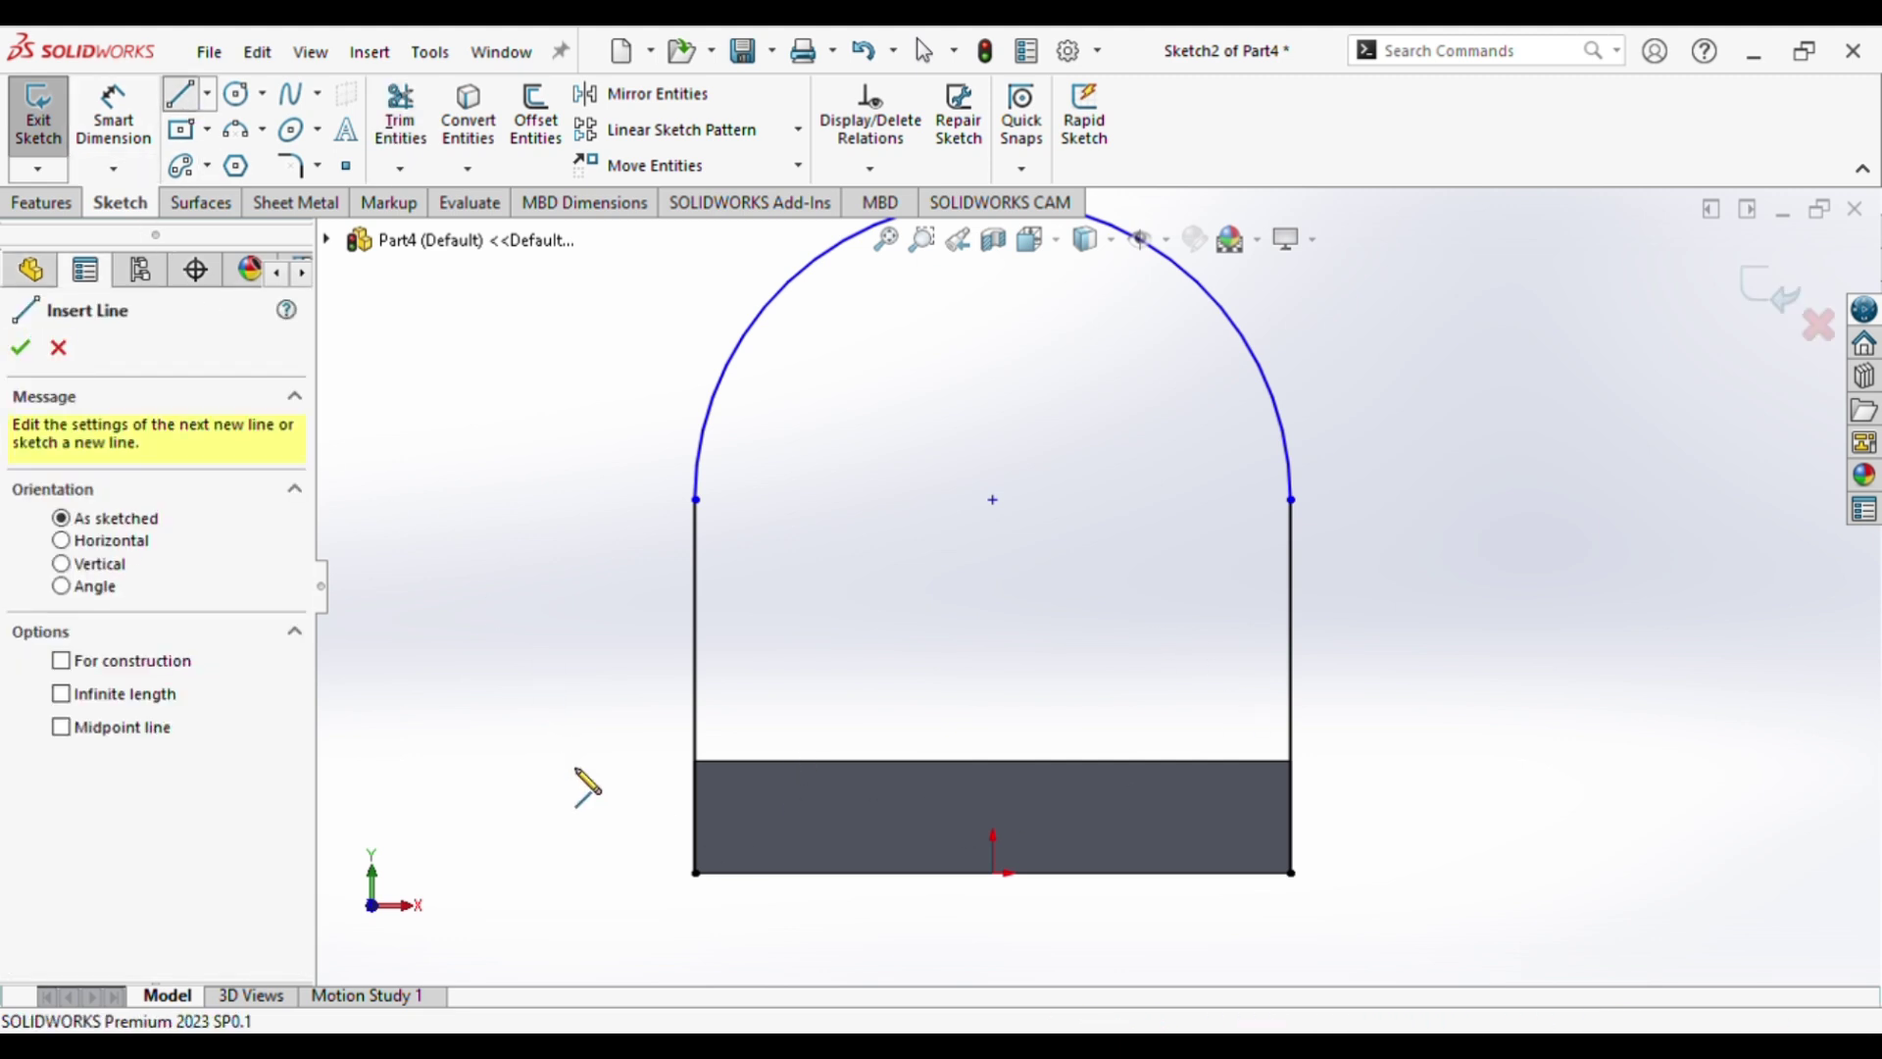
click(695, 872)
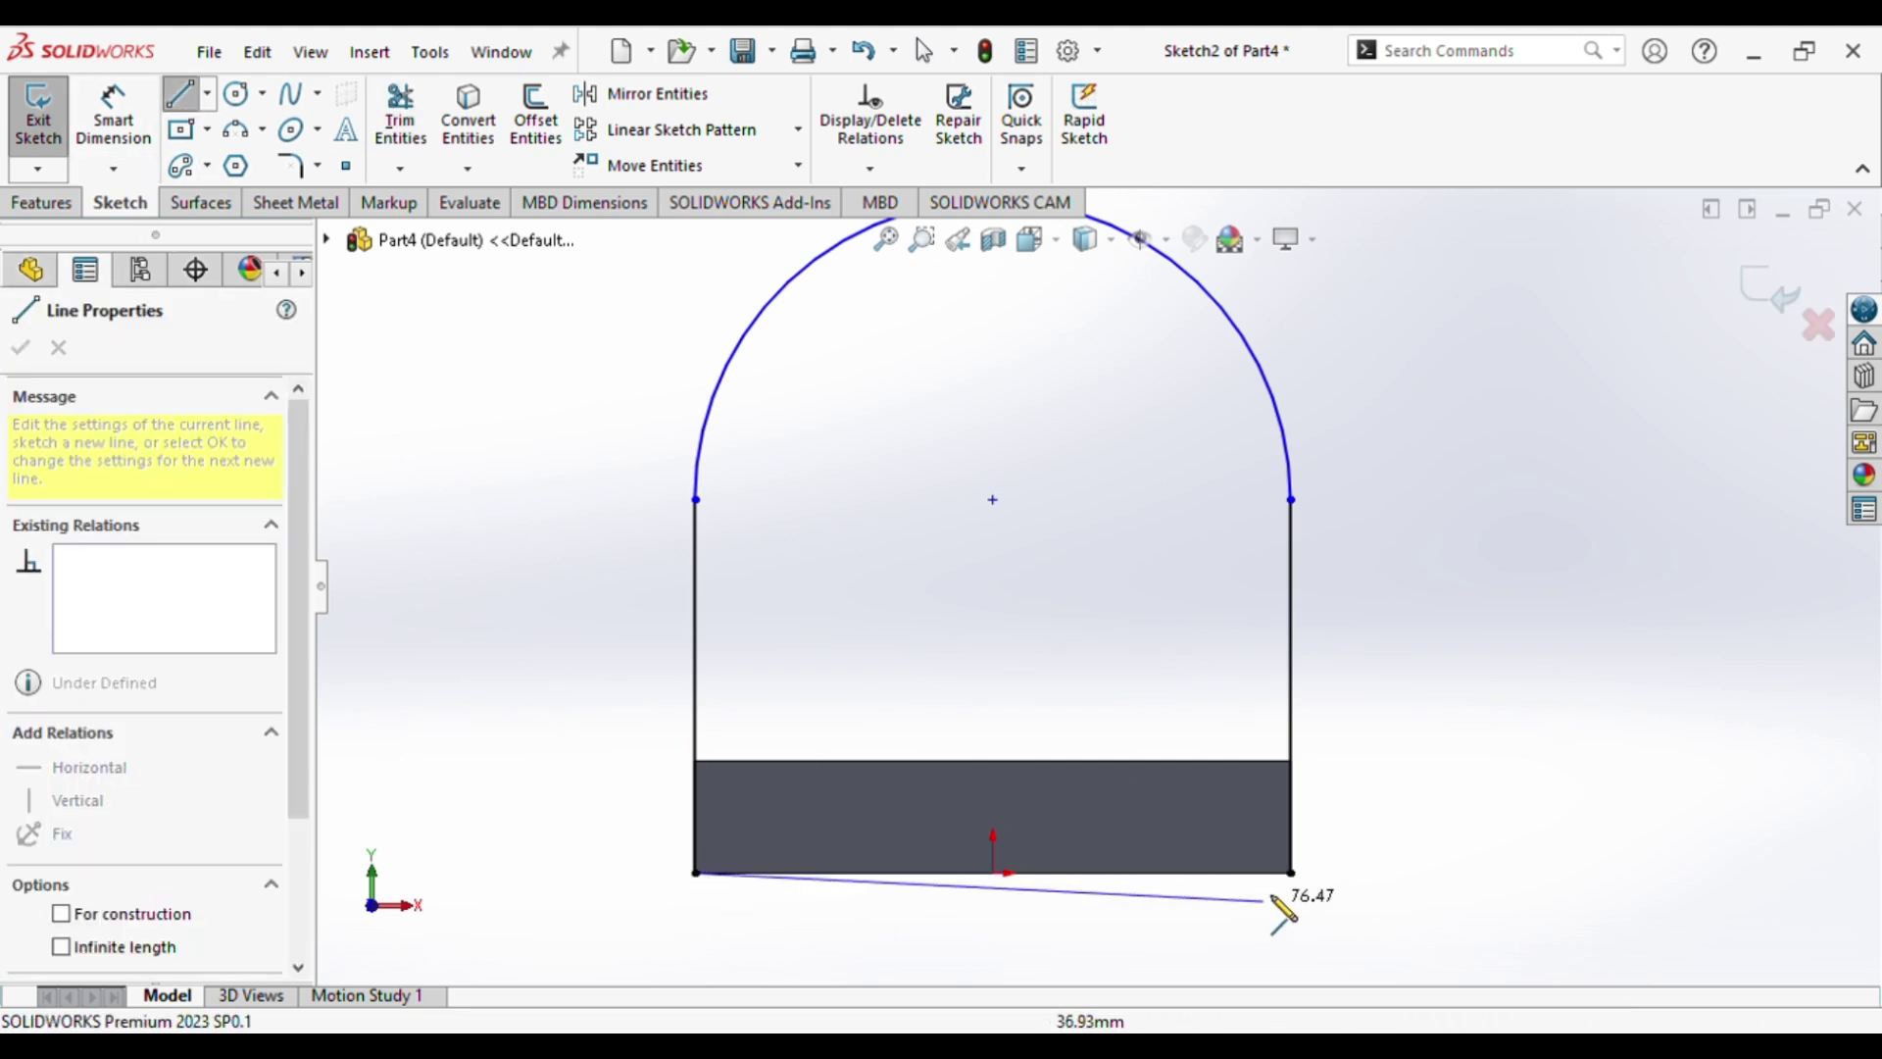
click(1290, 872)
key(c)
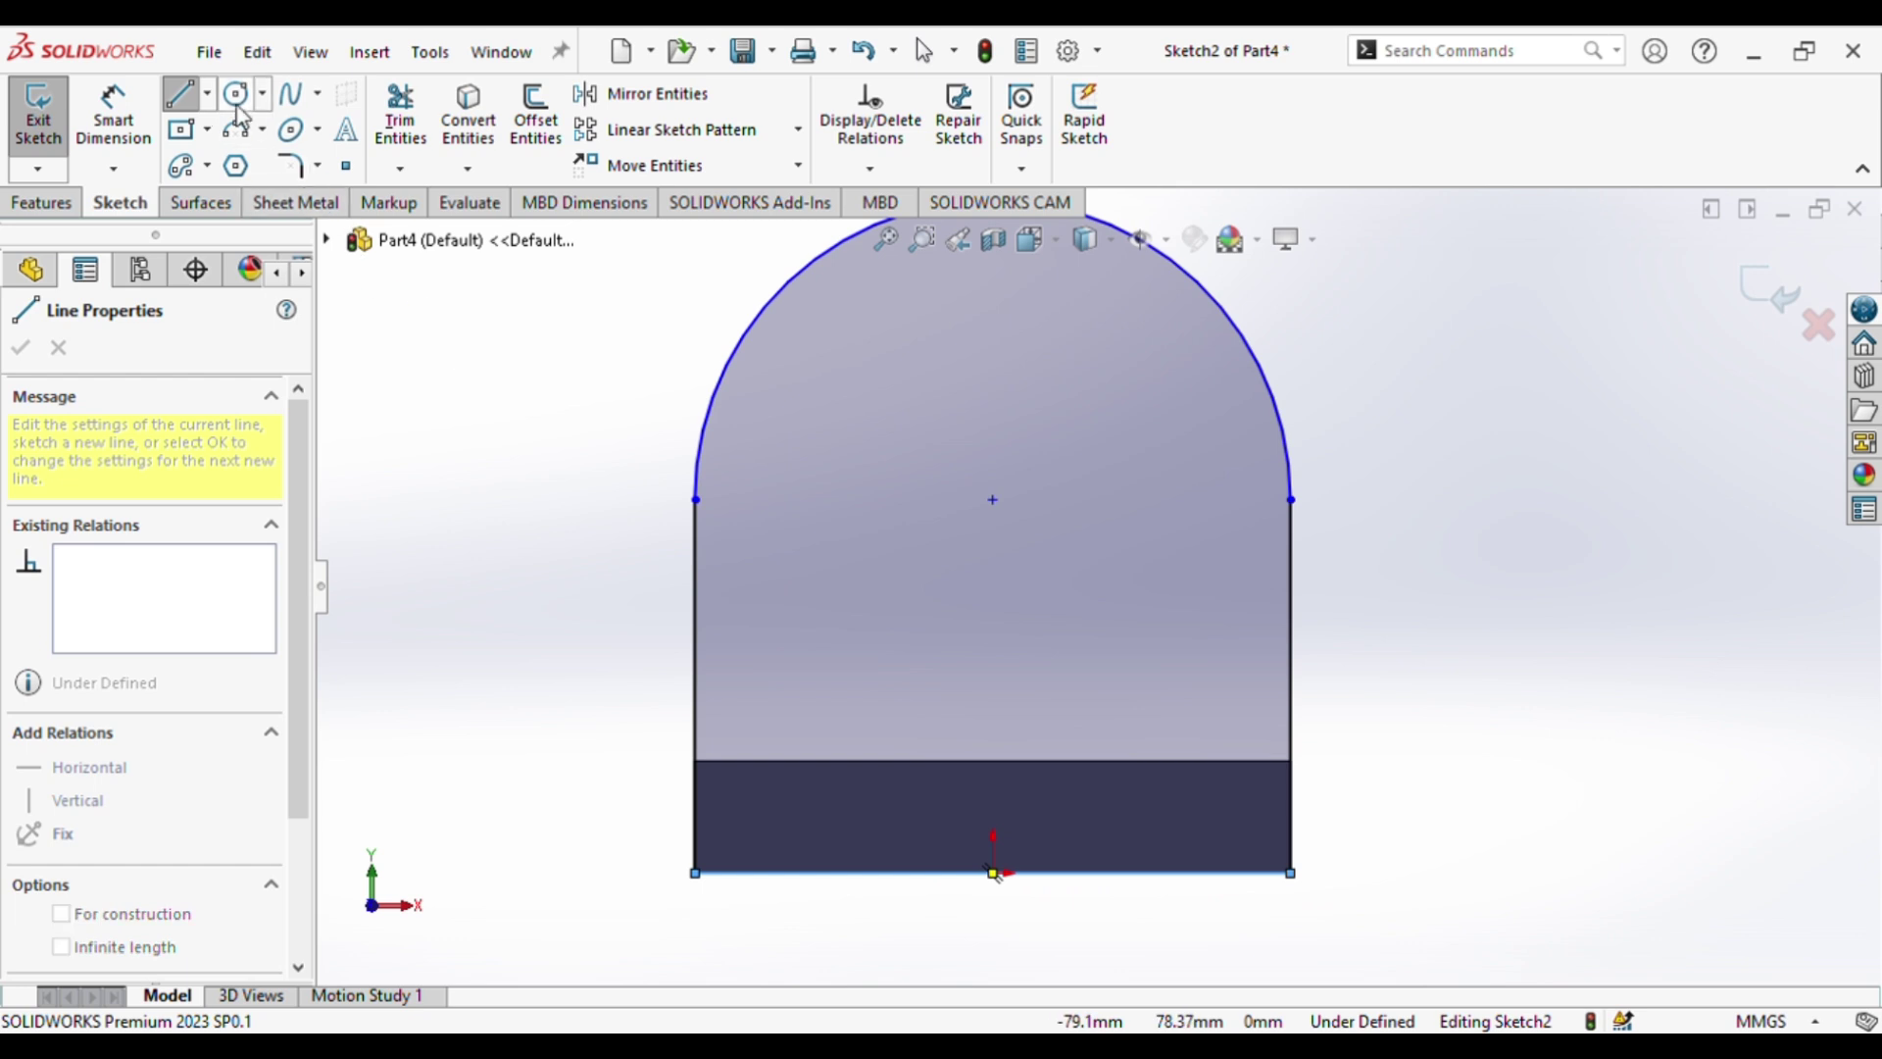
- Draw a circle at the arc centre and set its radius to 1 mm
click(993, 500)
click(979, 382)
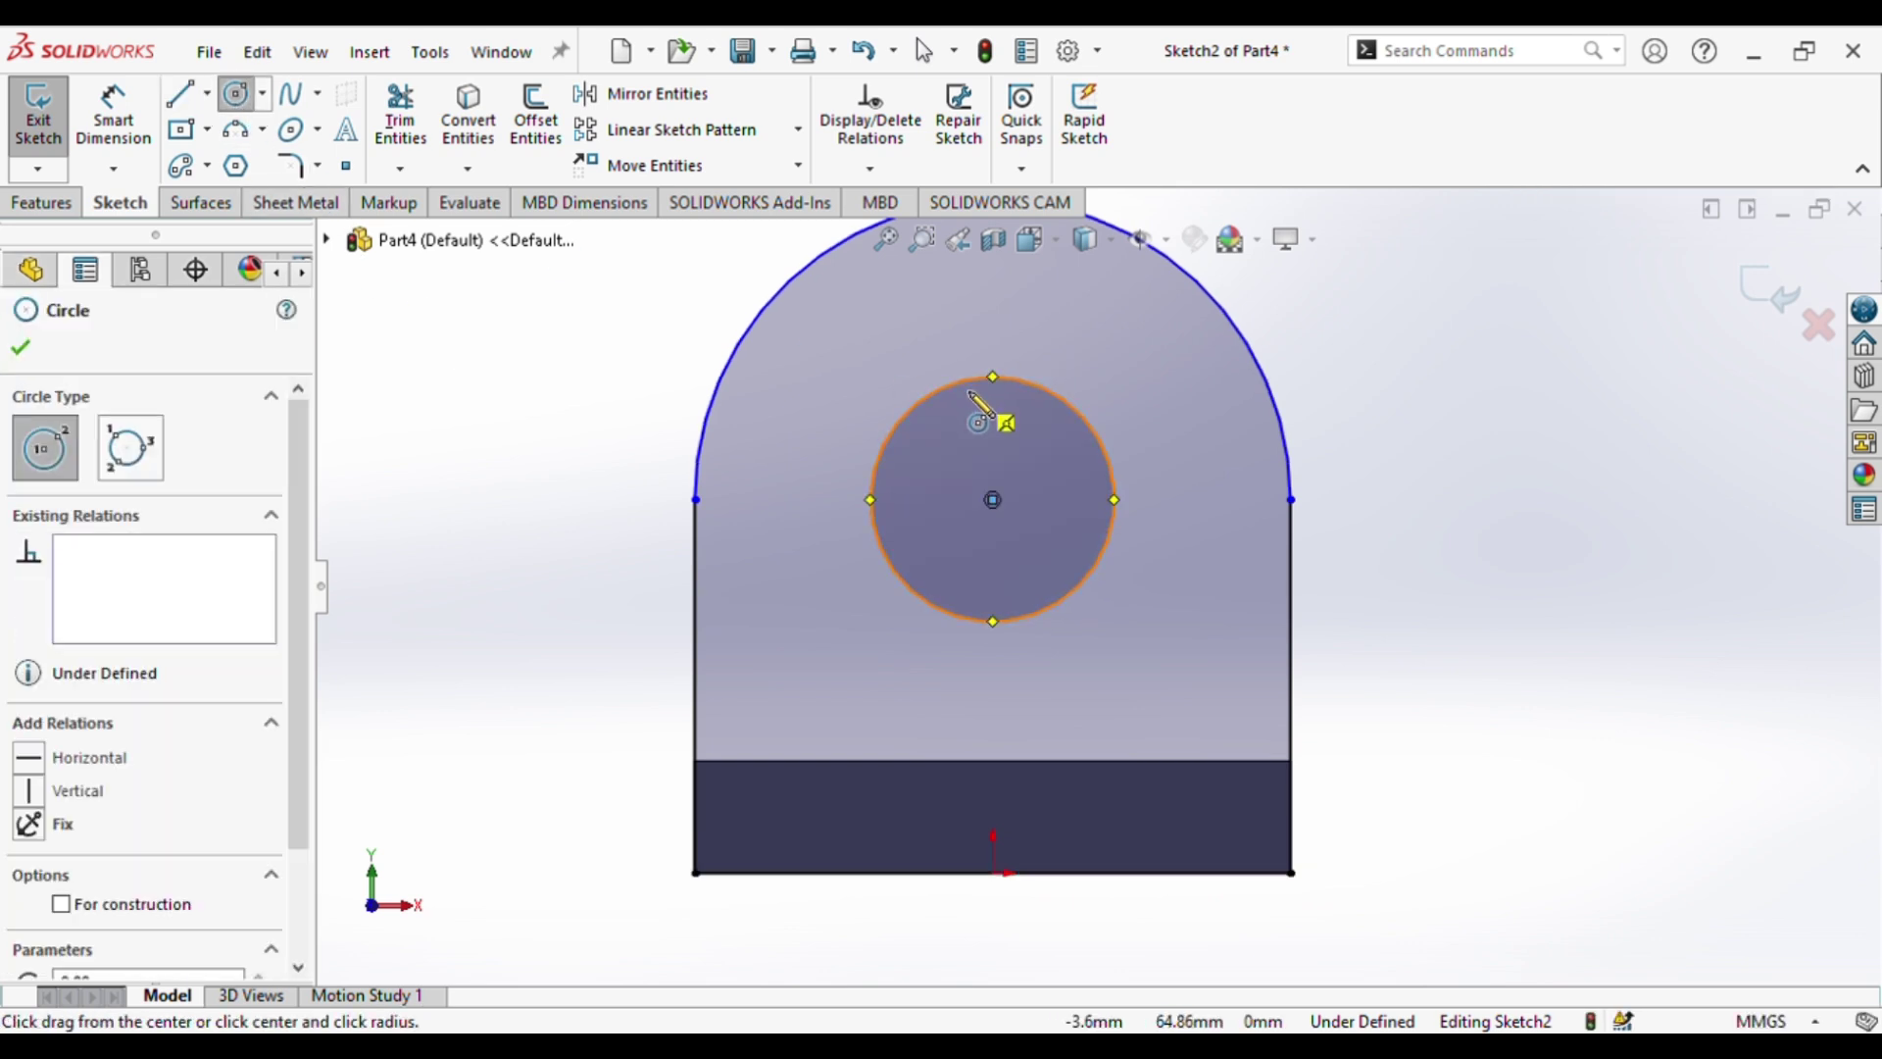
key(Escape)
click(968, 388)
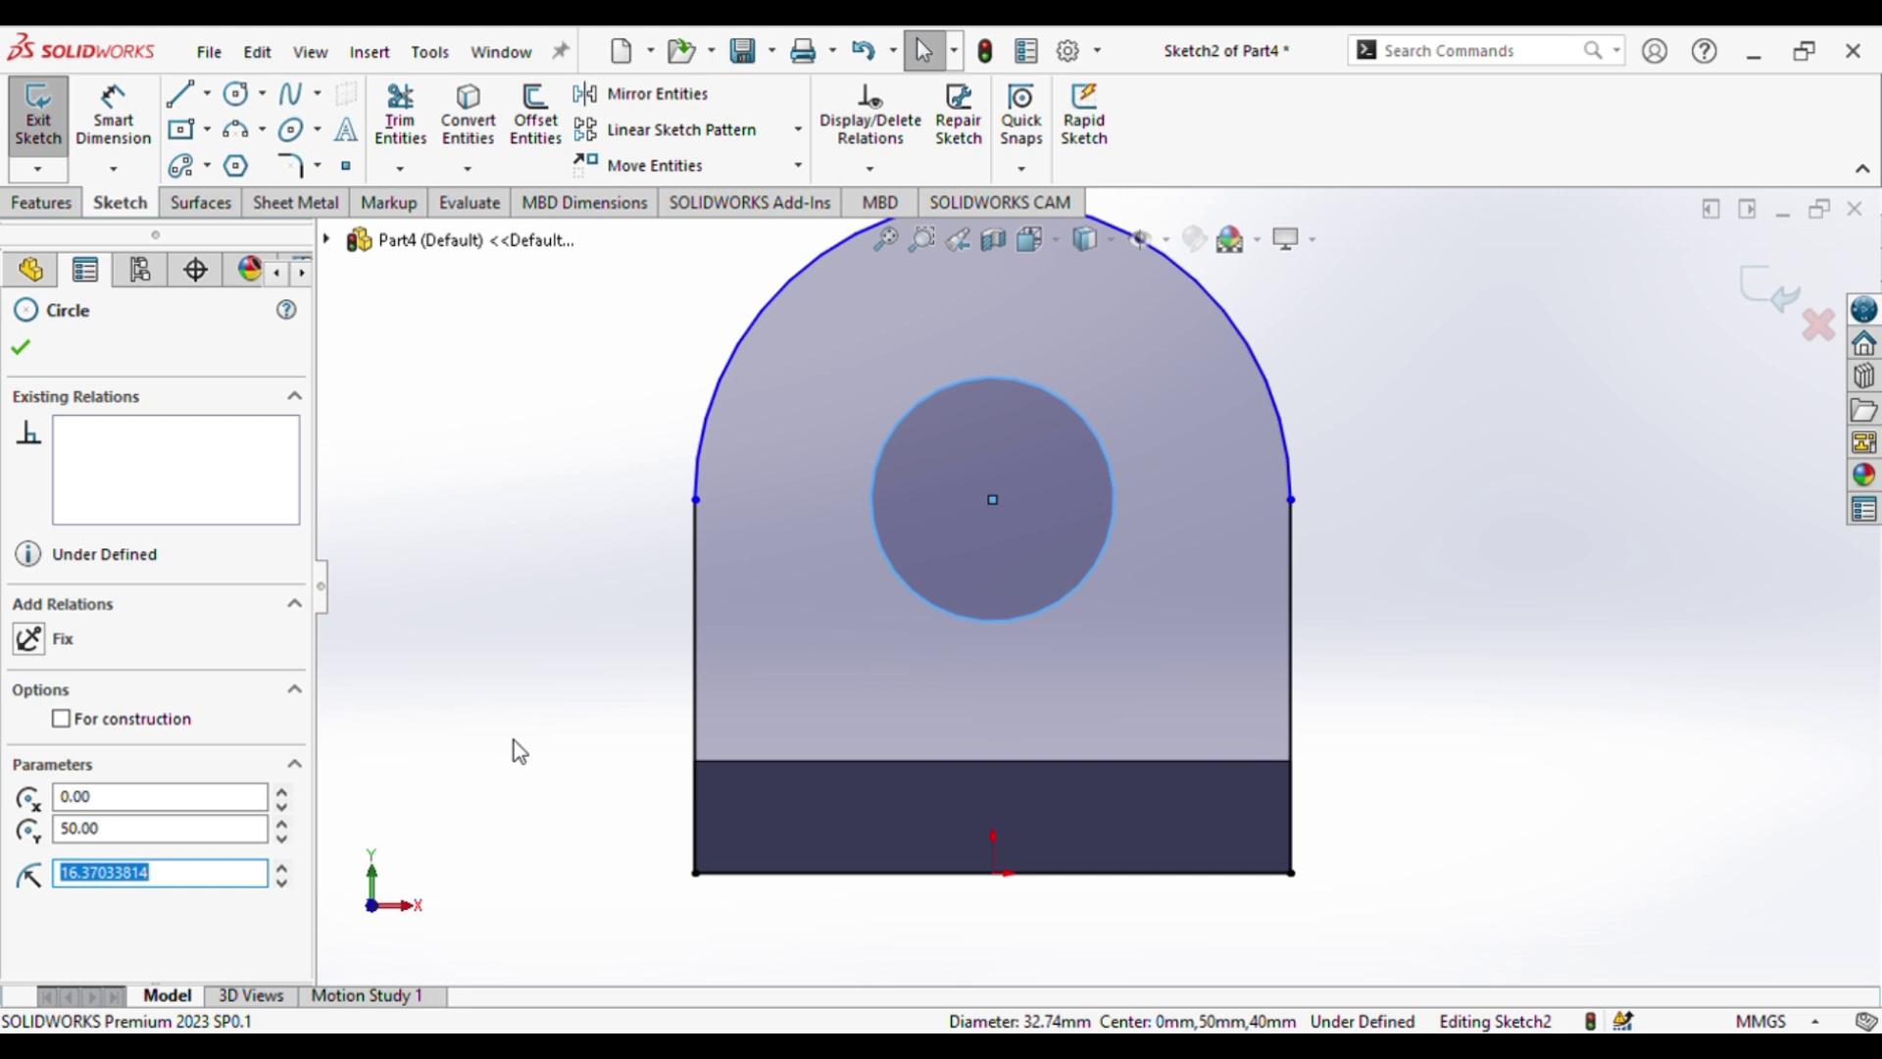
text(1)
key(Return)
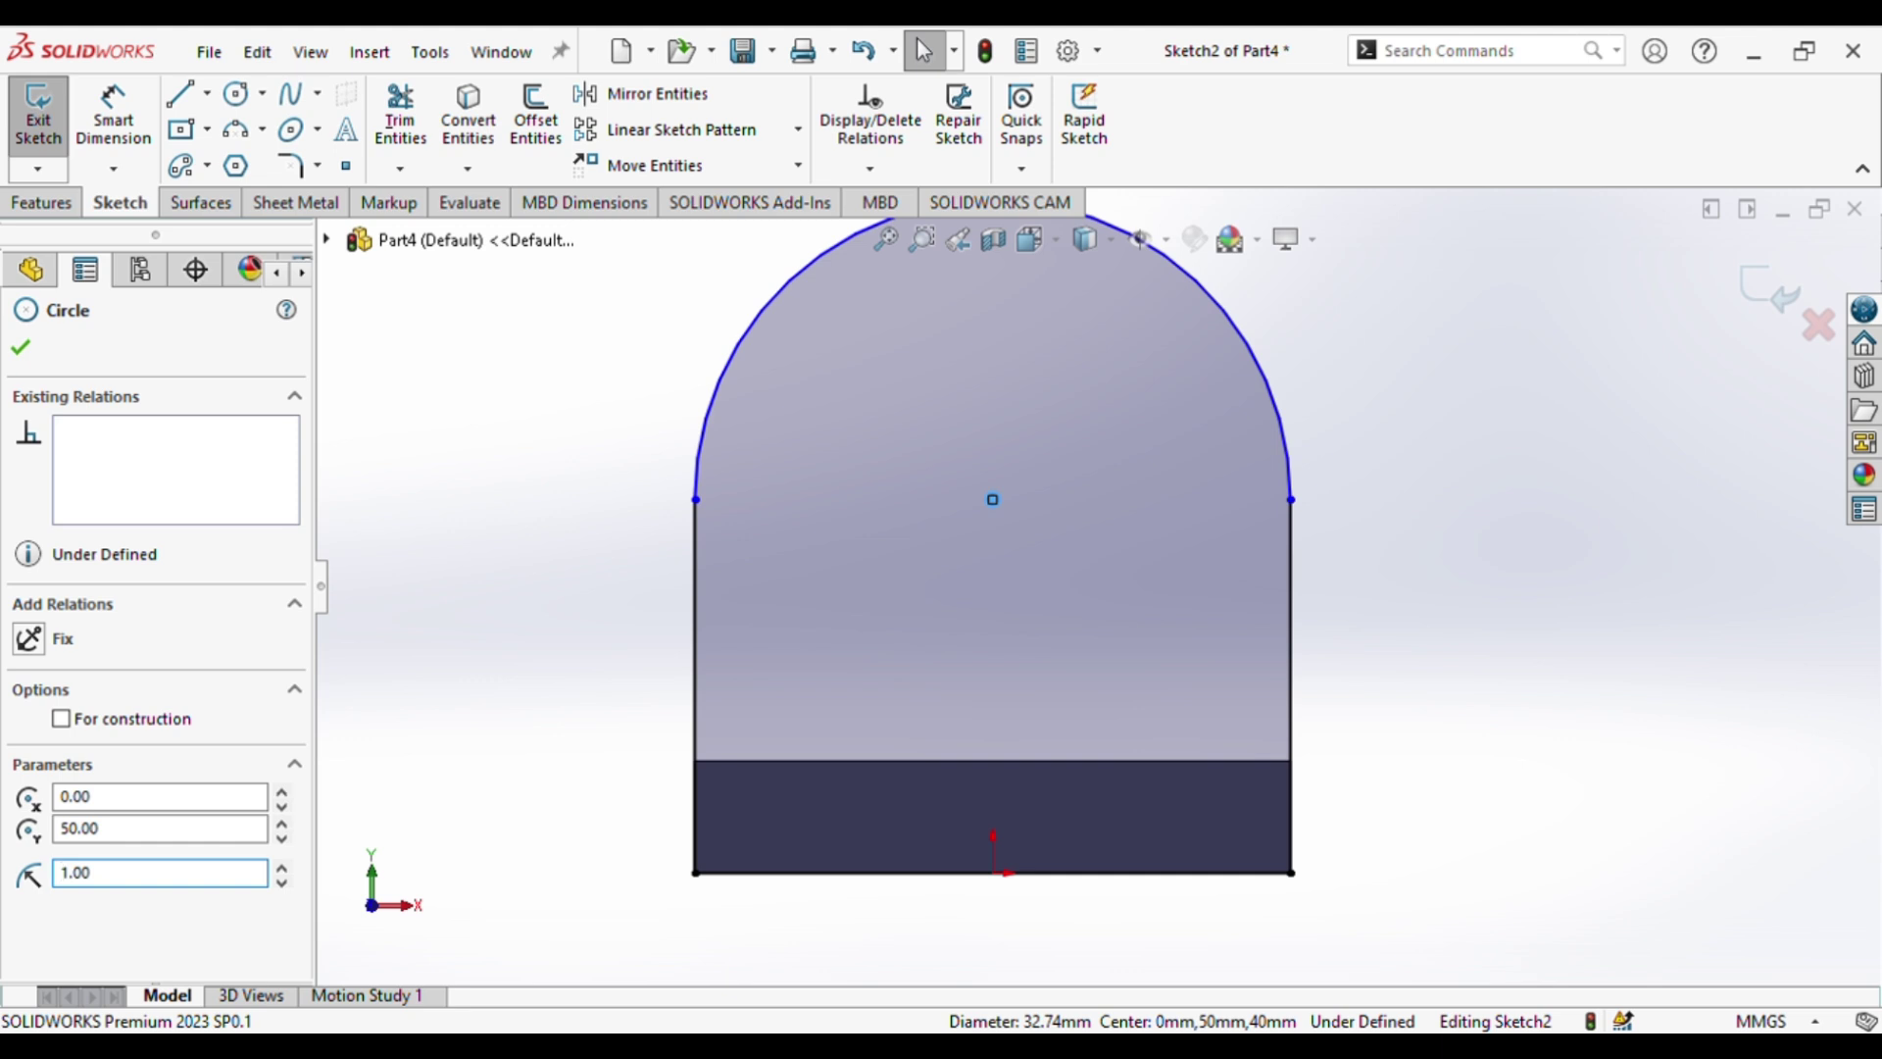
click(345, 843)
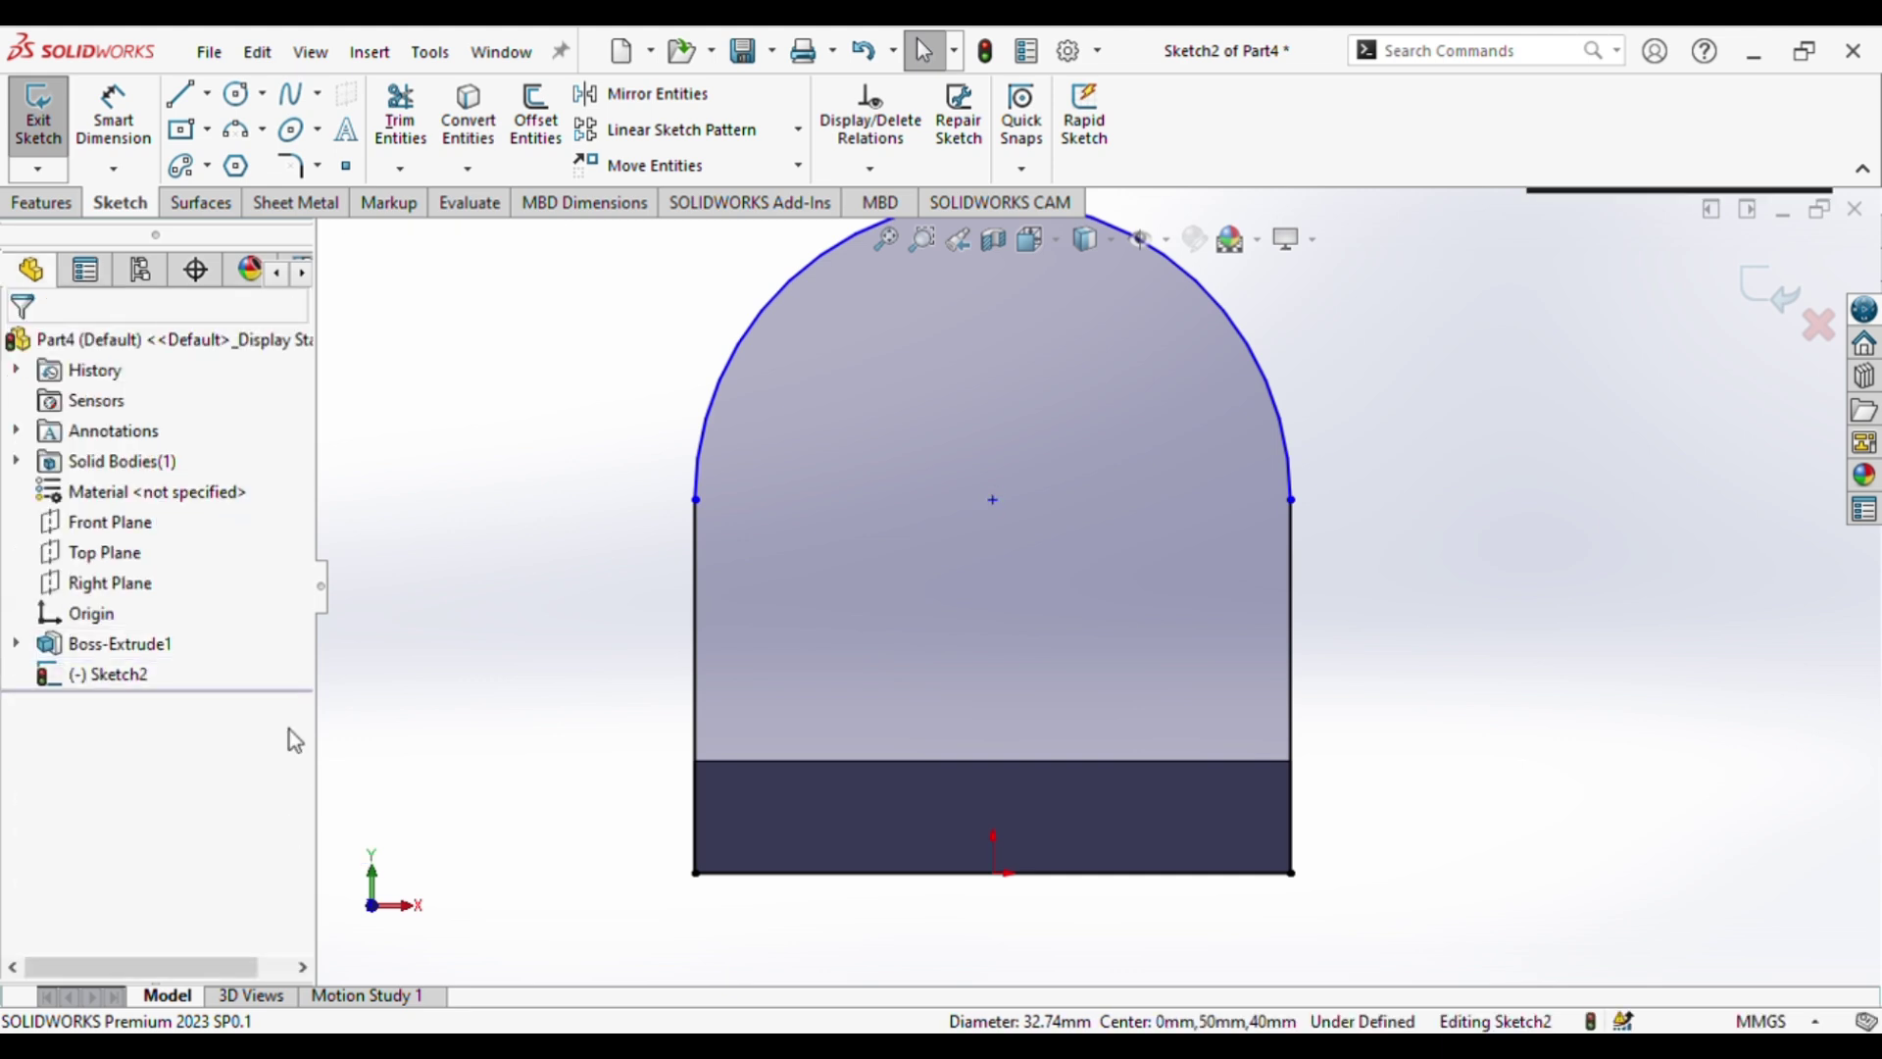
- Redraw the hole circle at the arc centre with a 16 mm radius and exit the sketch
click(237, 93)
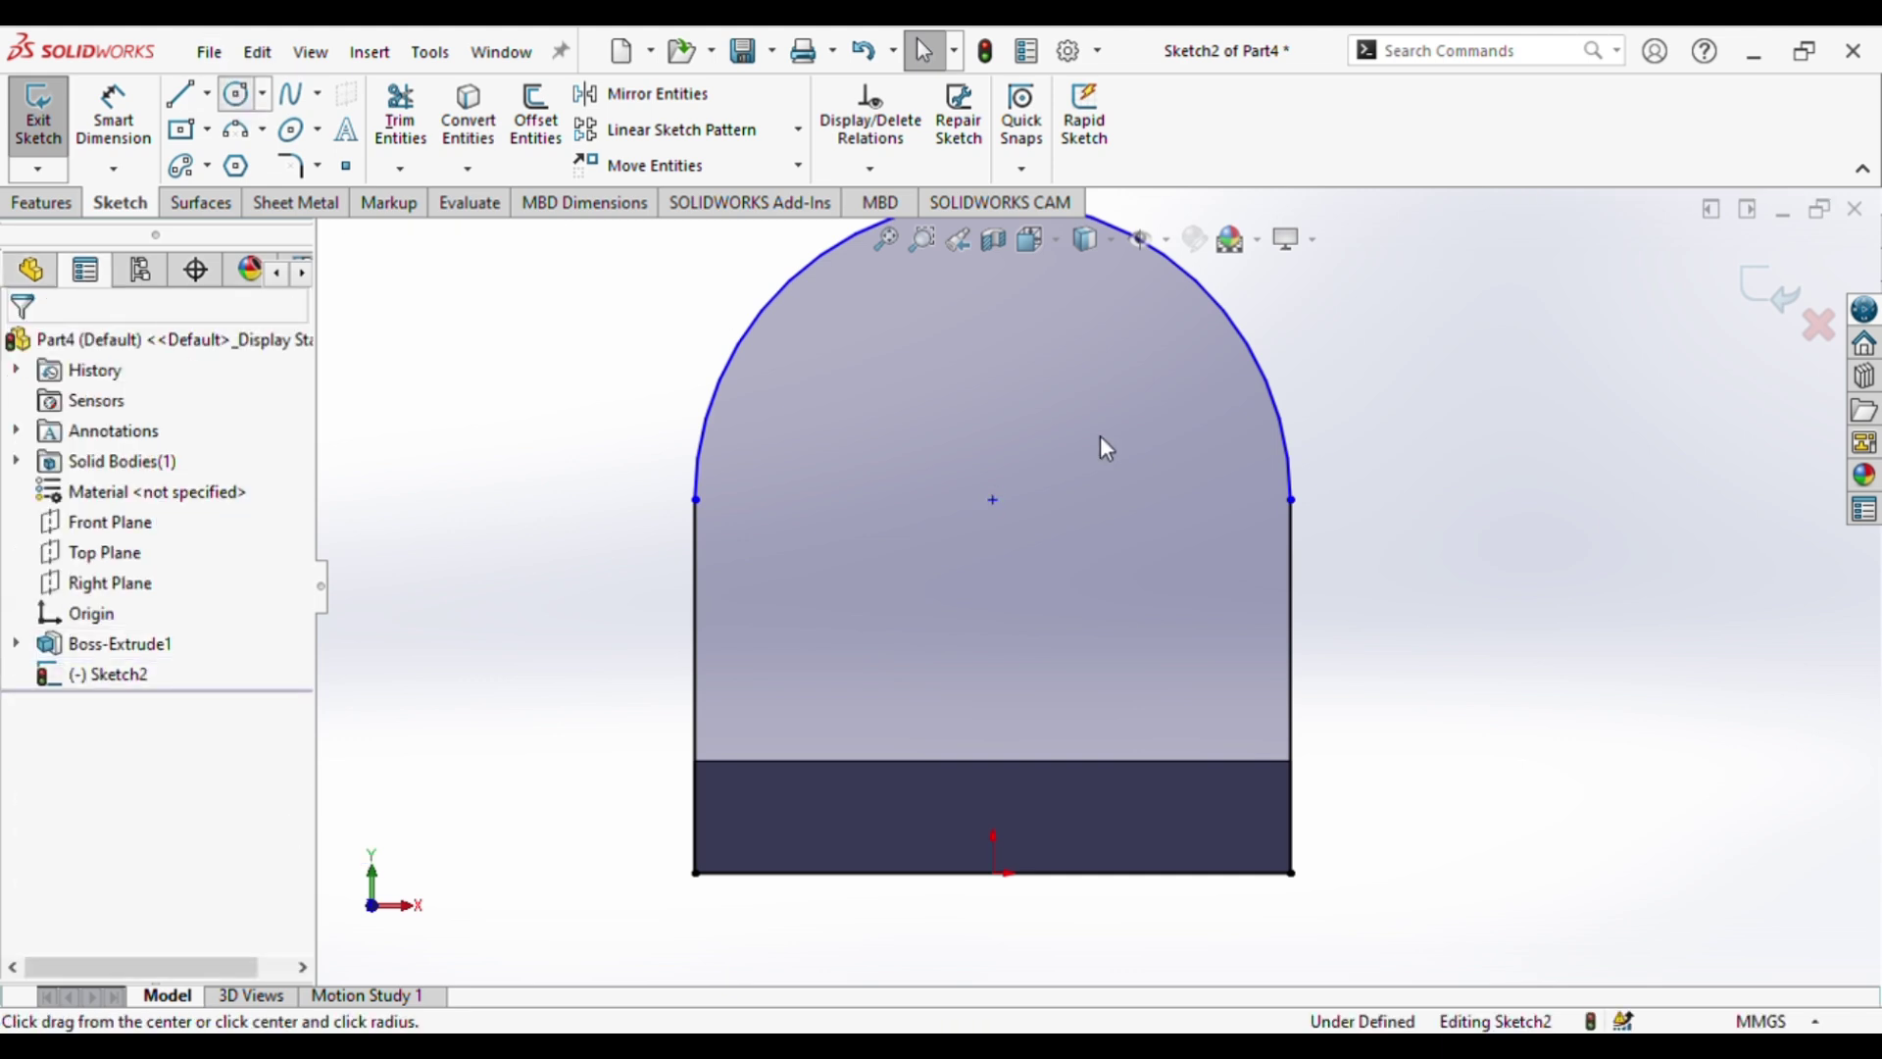
click(993, 500)
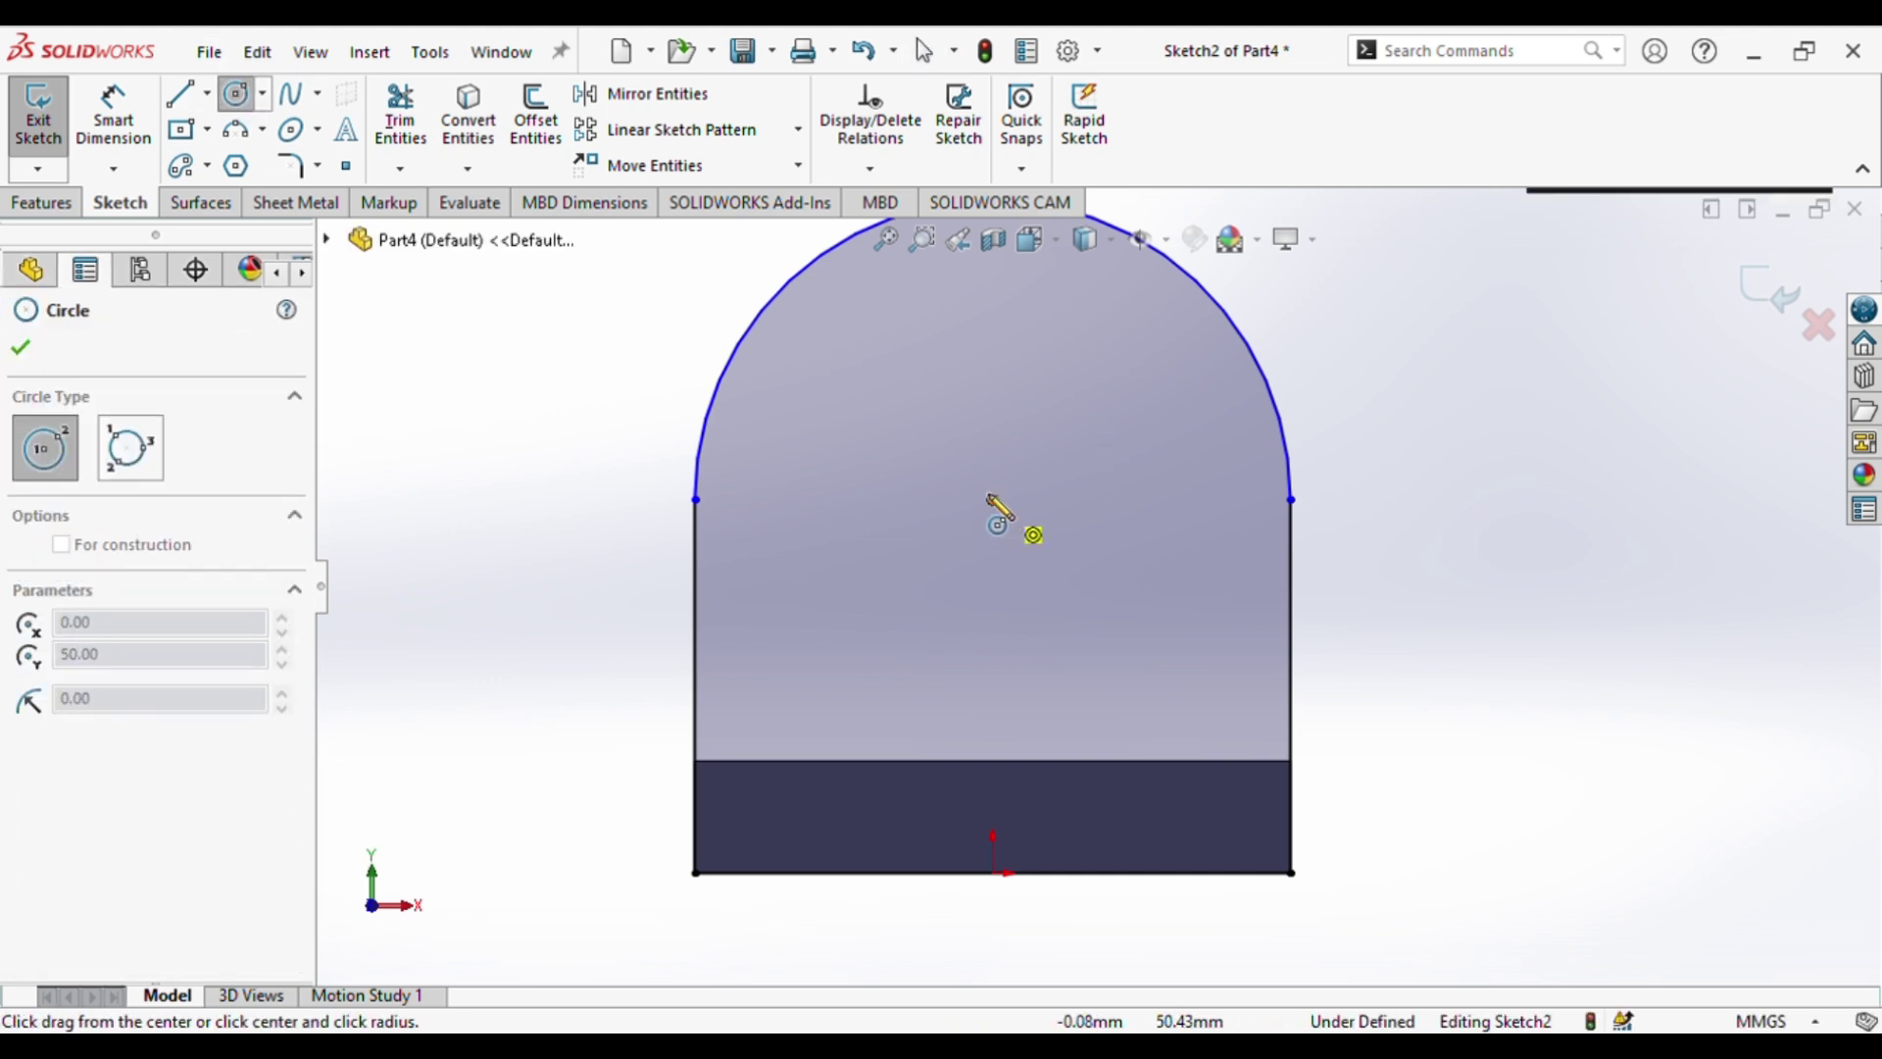
click(922, 407)
scroll(240, 882, down, 1)
click(148, 914)
click(235, 915)
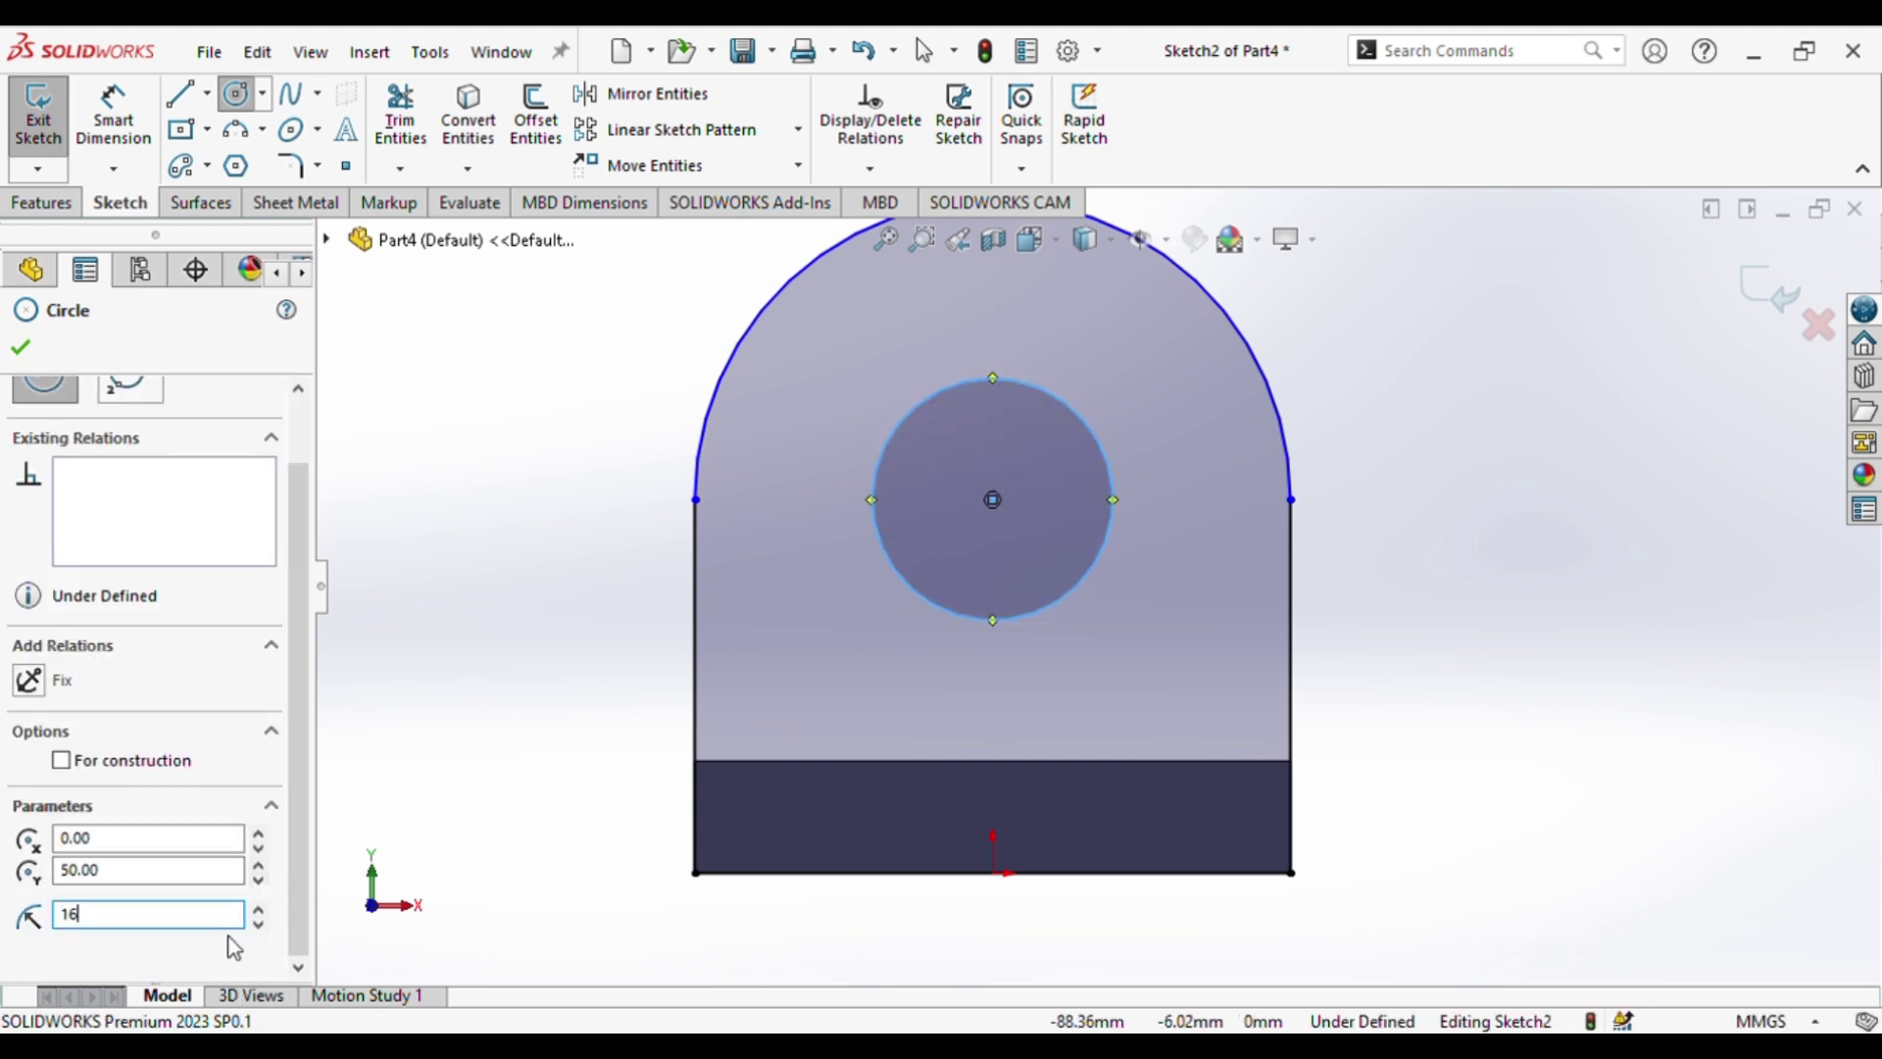
key(Return)
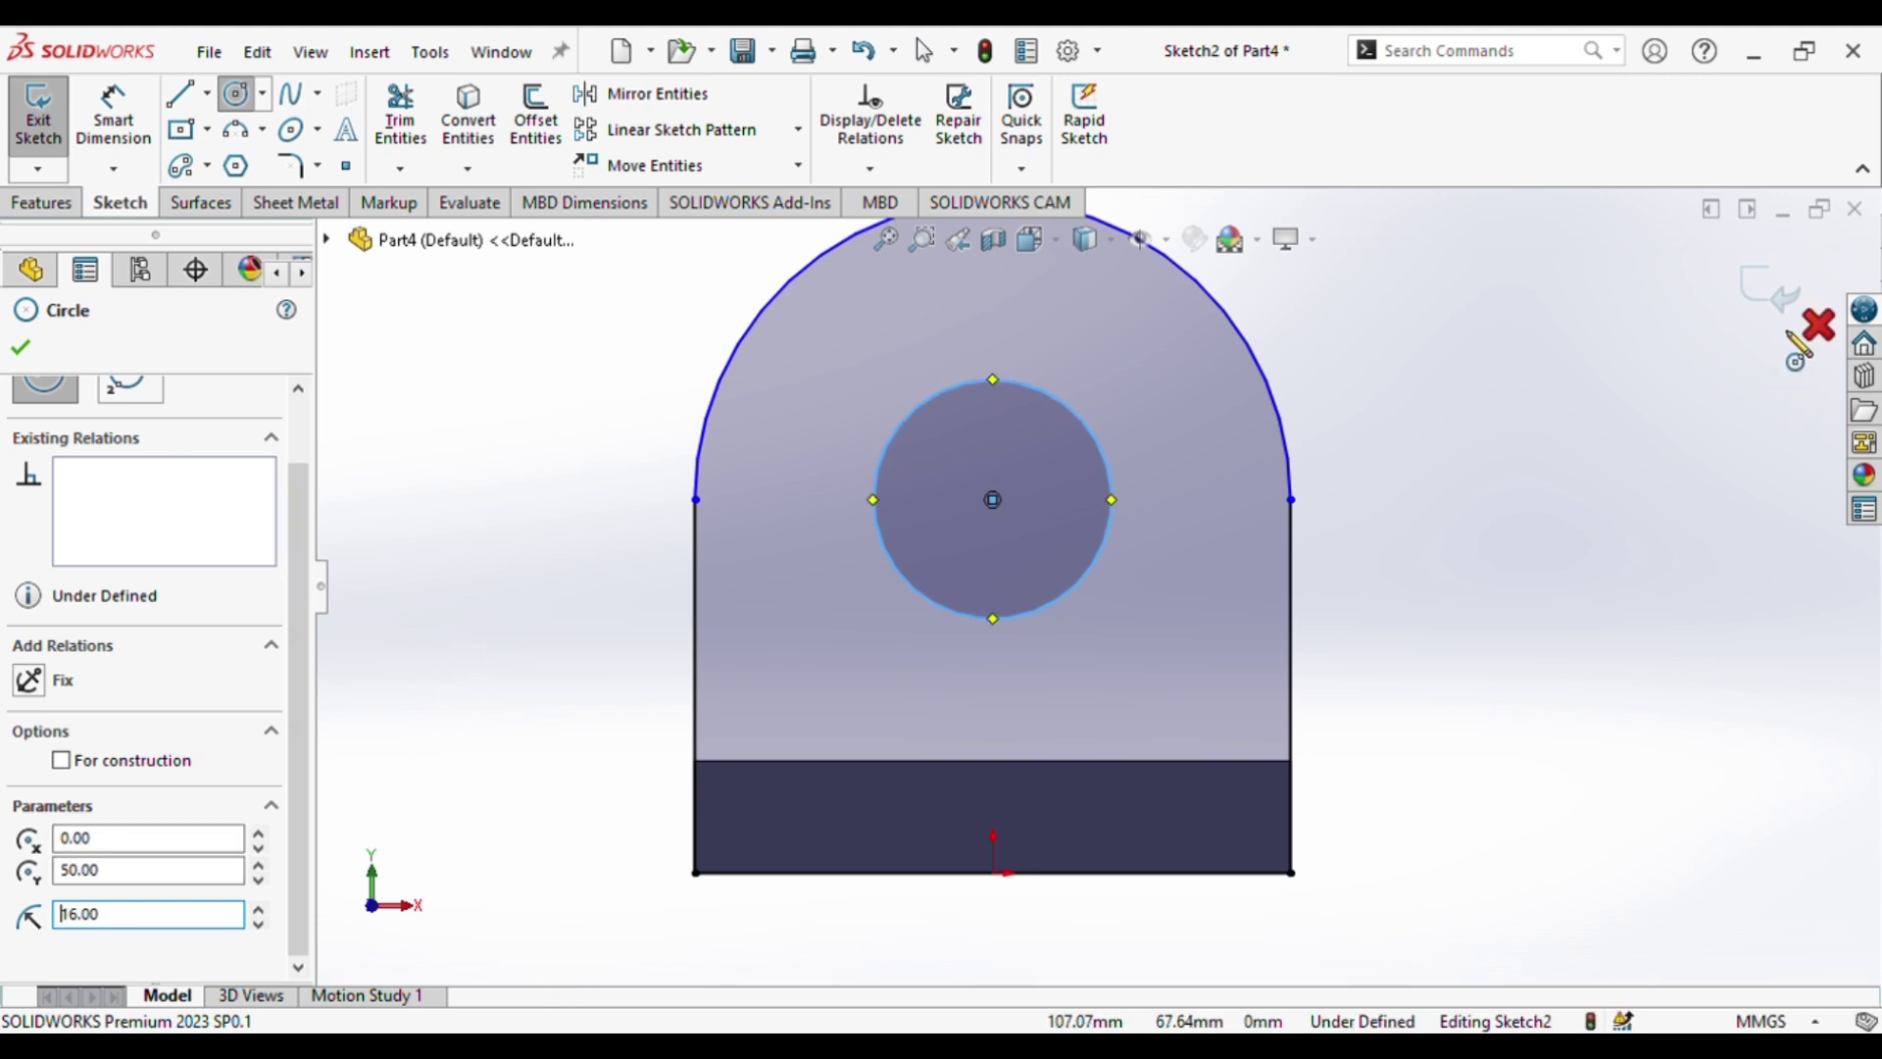
click(1767, 290)
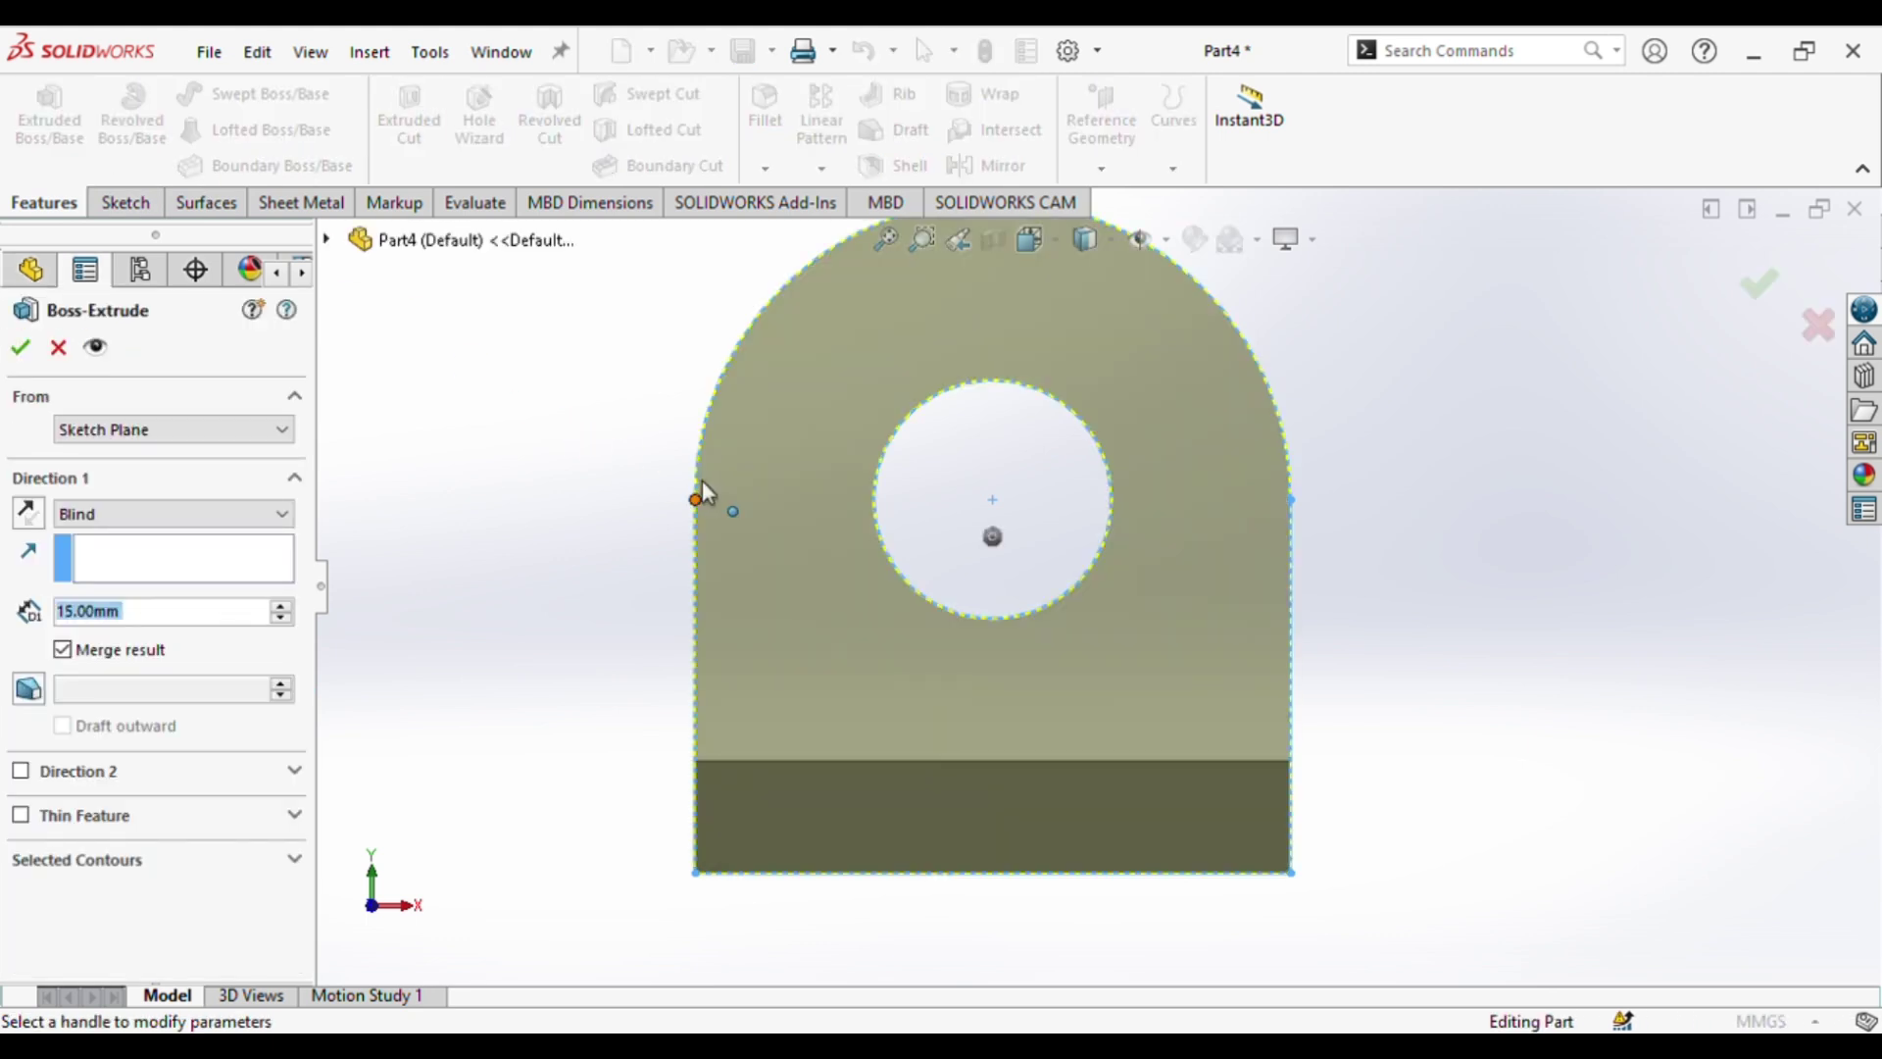
- Accept the 15 mm extrusion of the holed lug, orbiting to inspect it
middle_drag(637, 658, 737, 669)
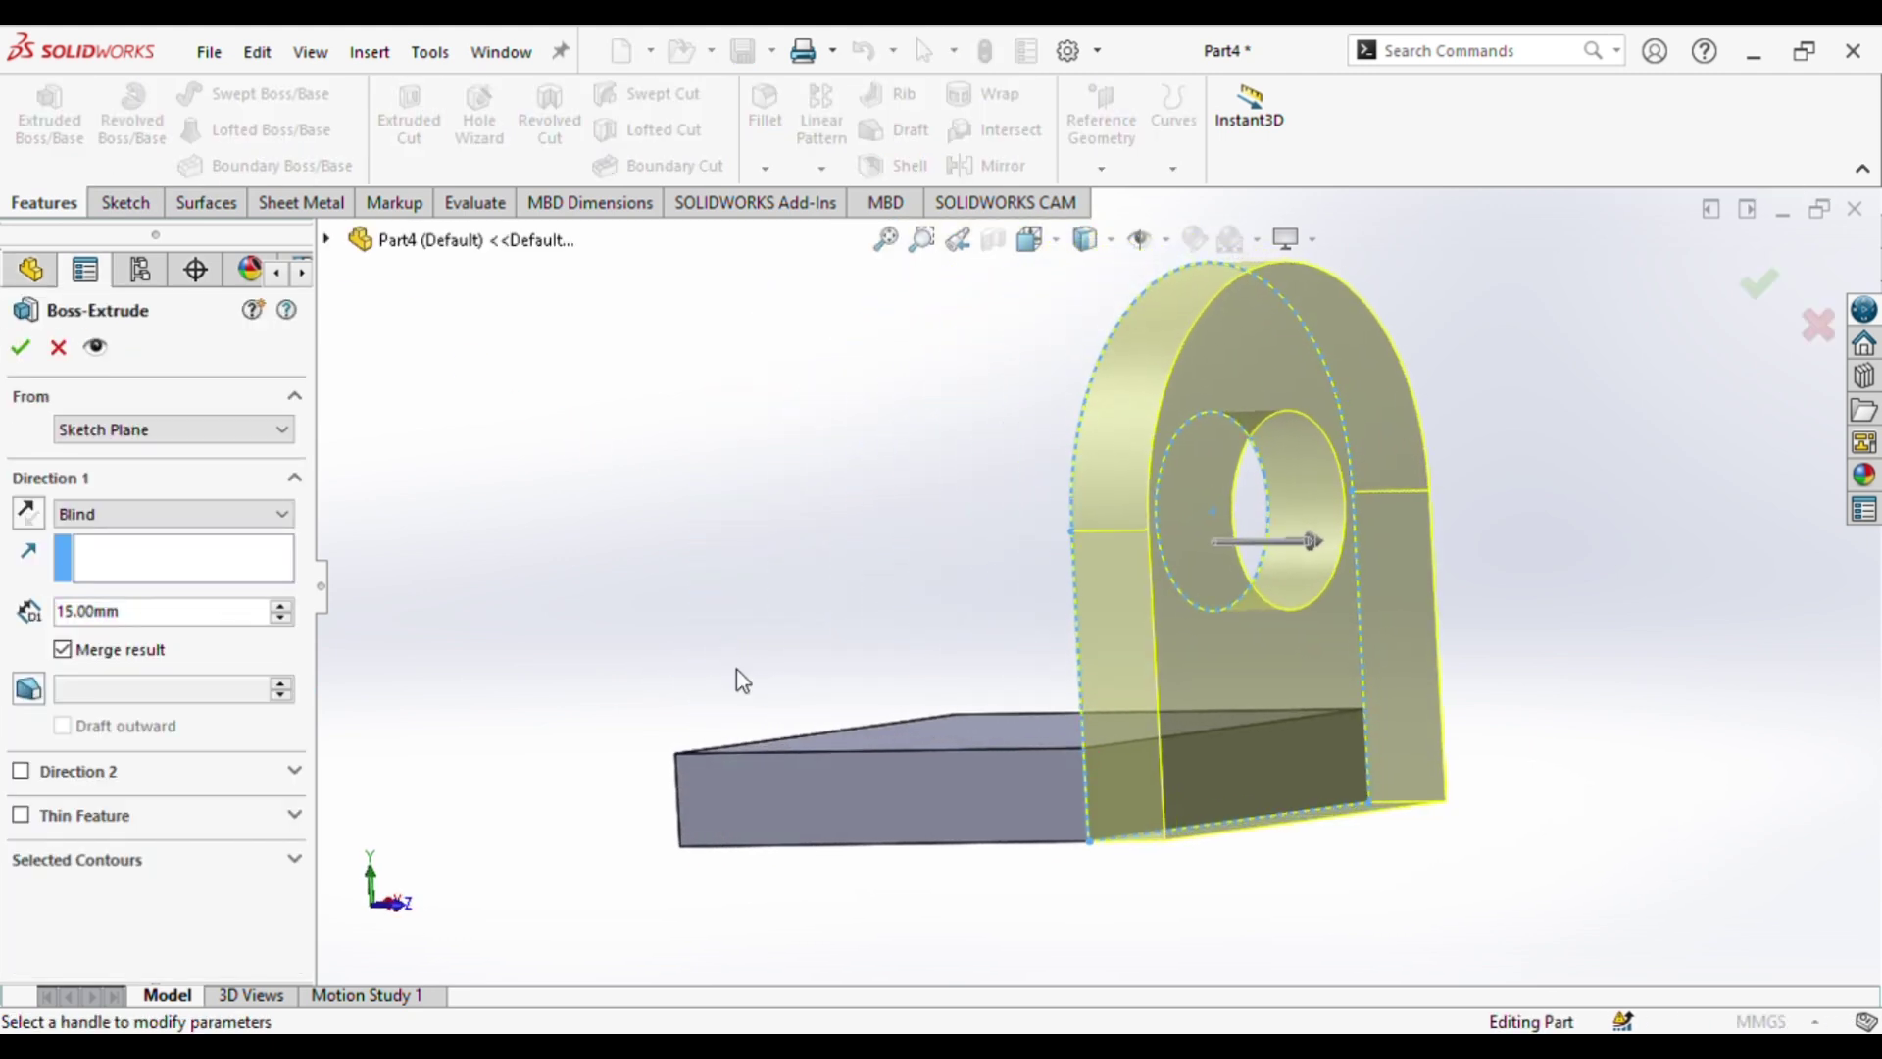
click(1755, 290)
middle_drag(790, 843, 882, 852)
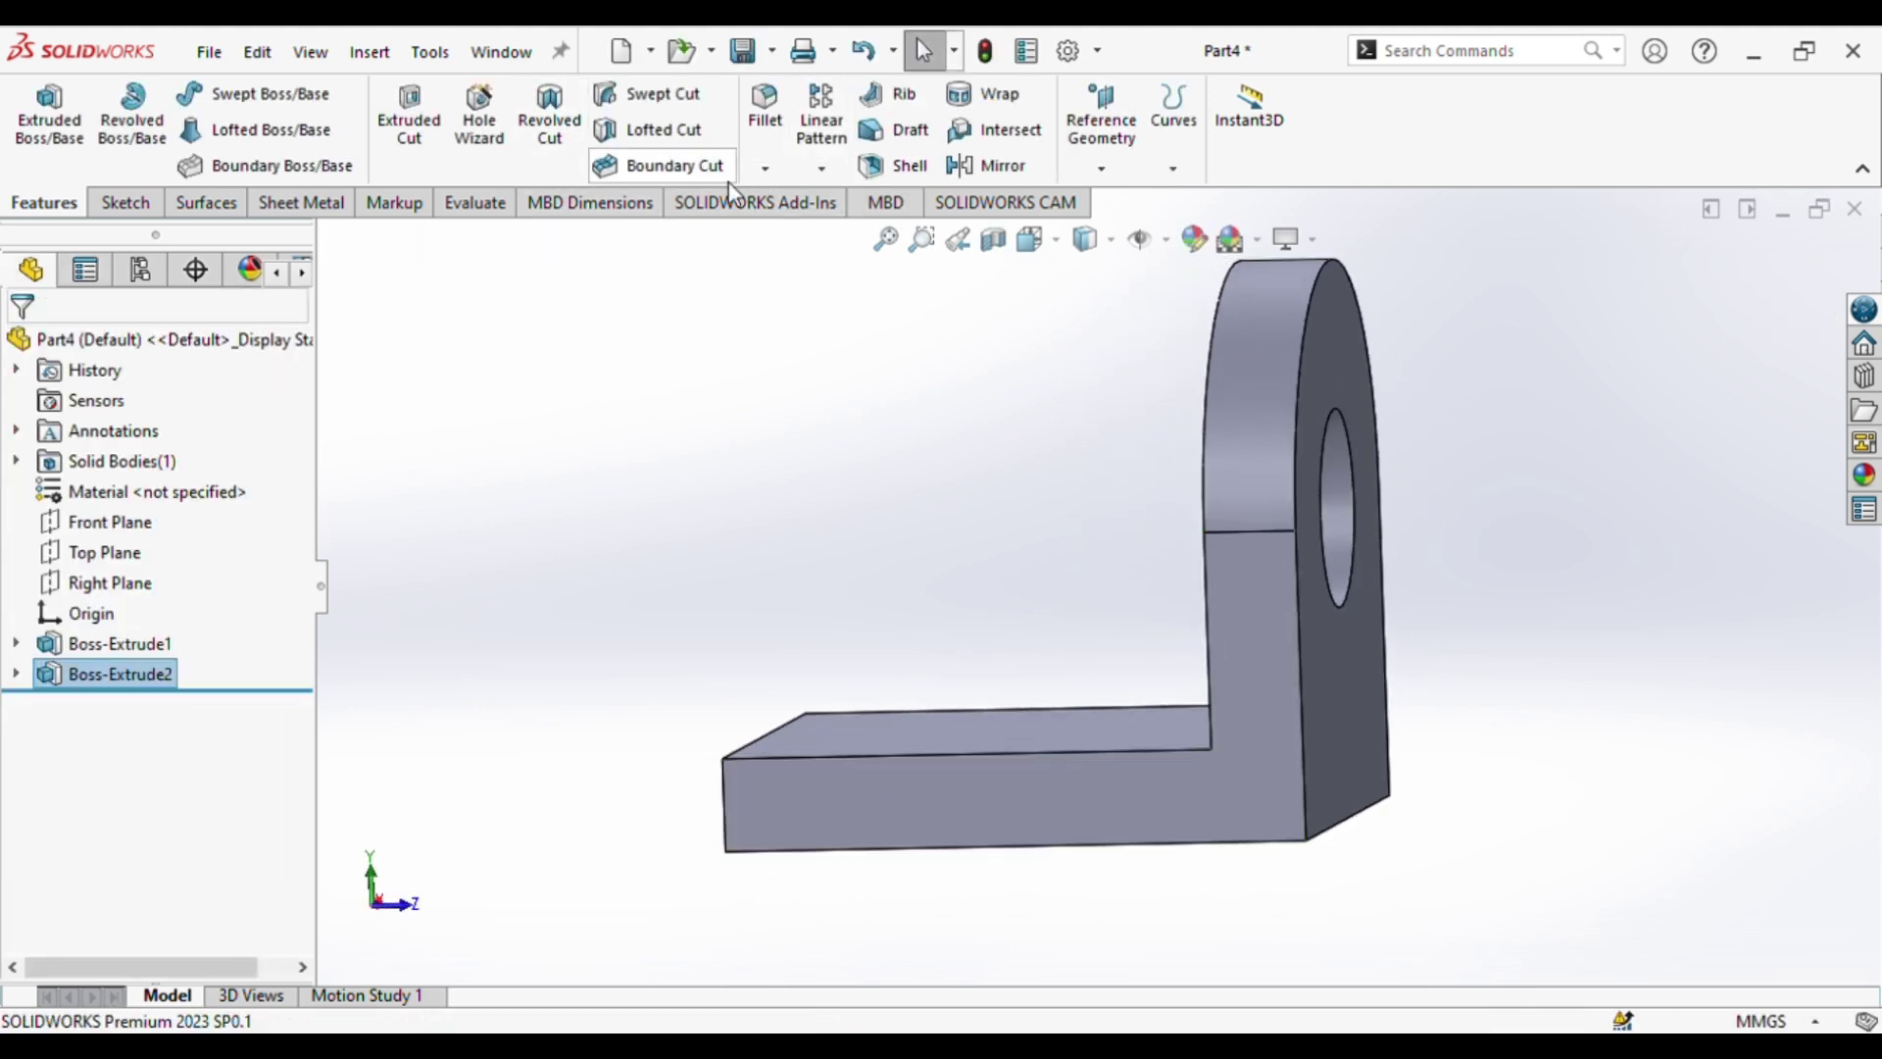
- Mirror Boss-Extrude2 across the Front Plane to create the second lug
click(990, 165)
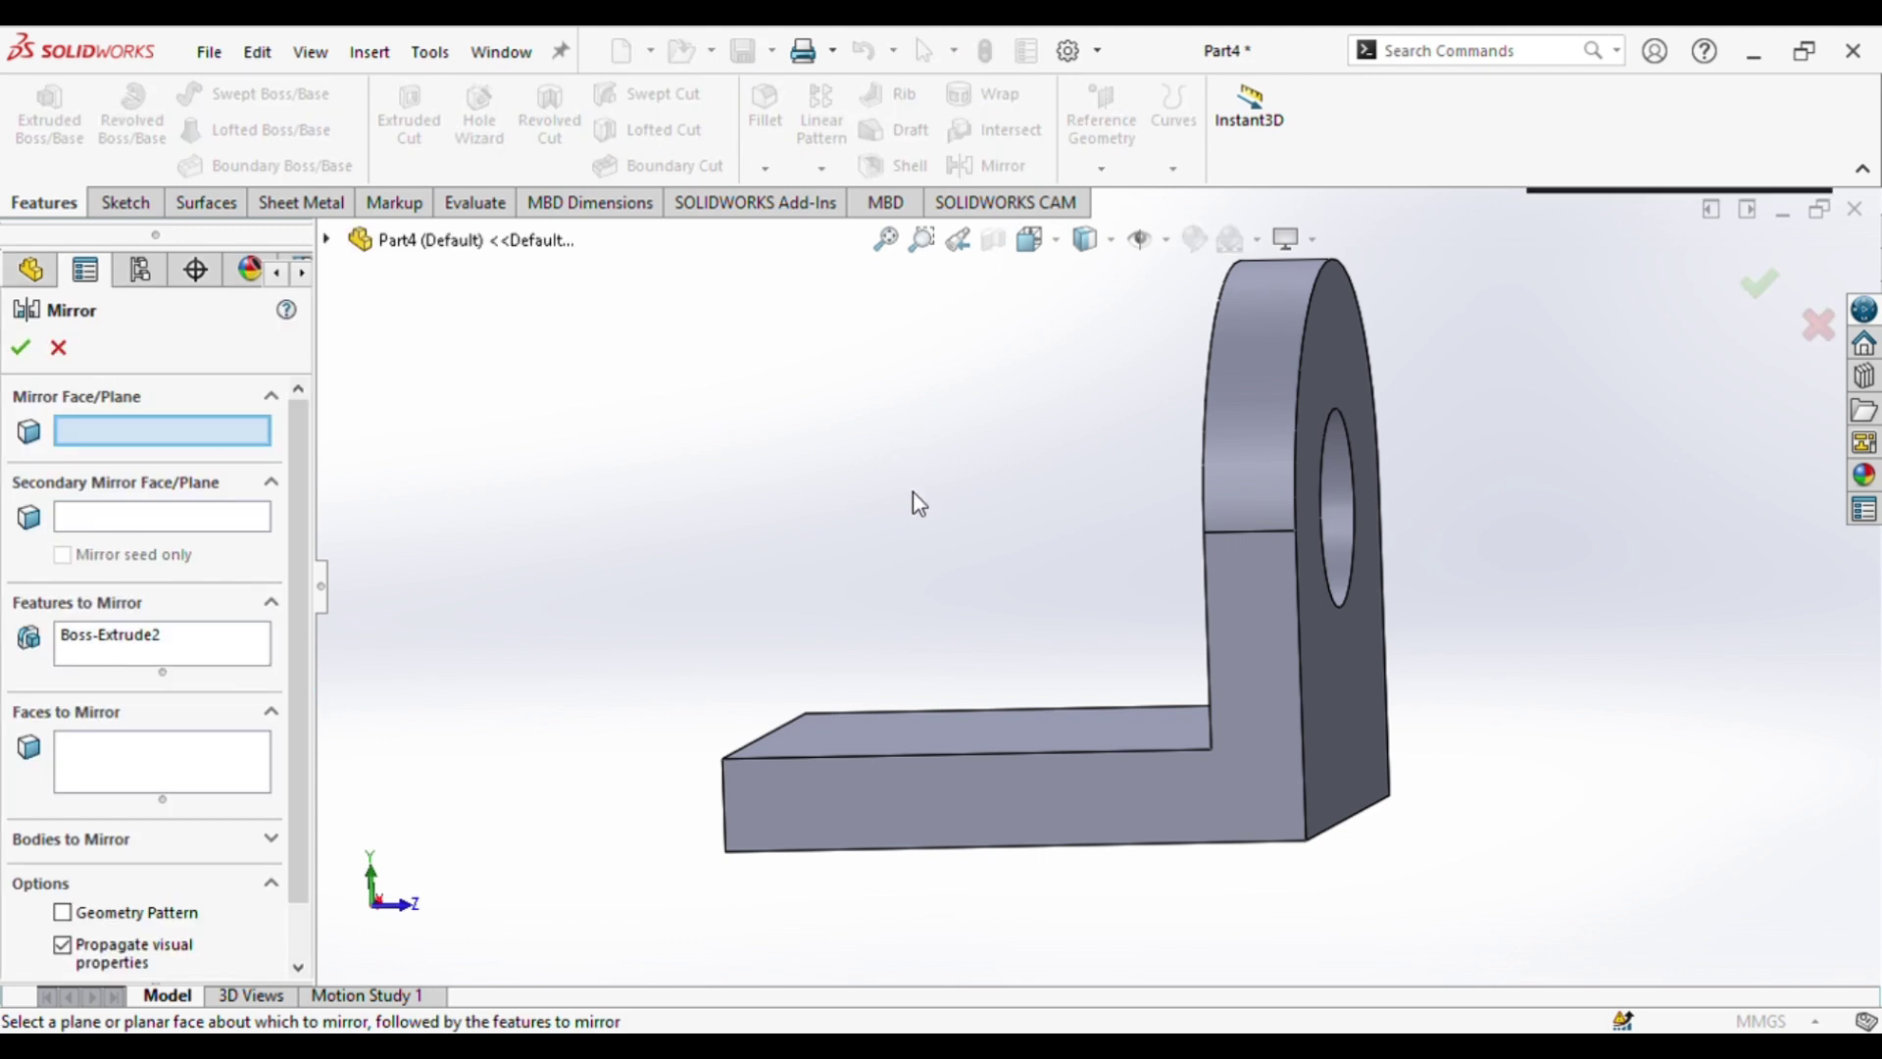
click(327, 240)
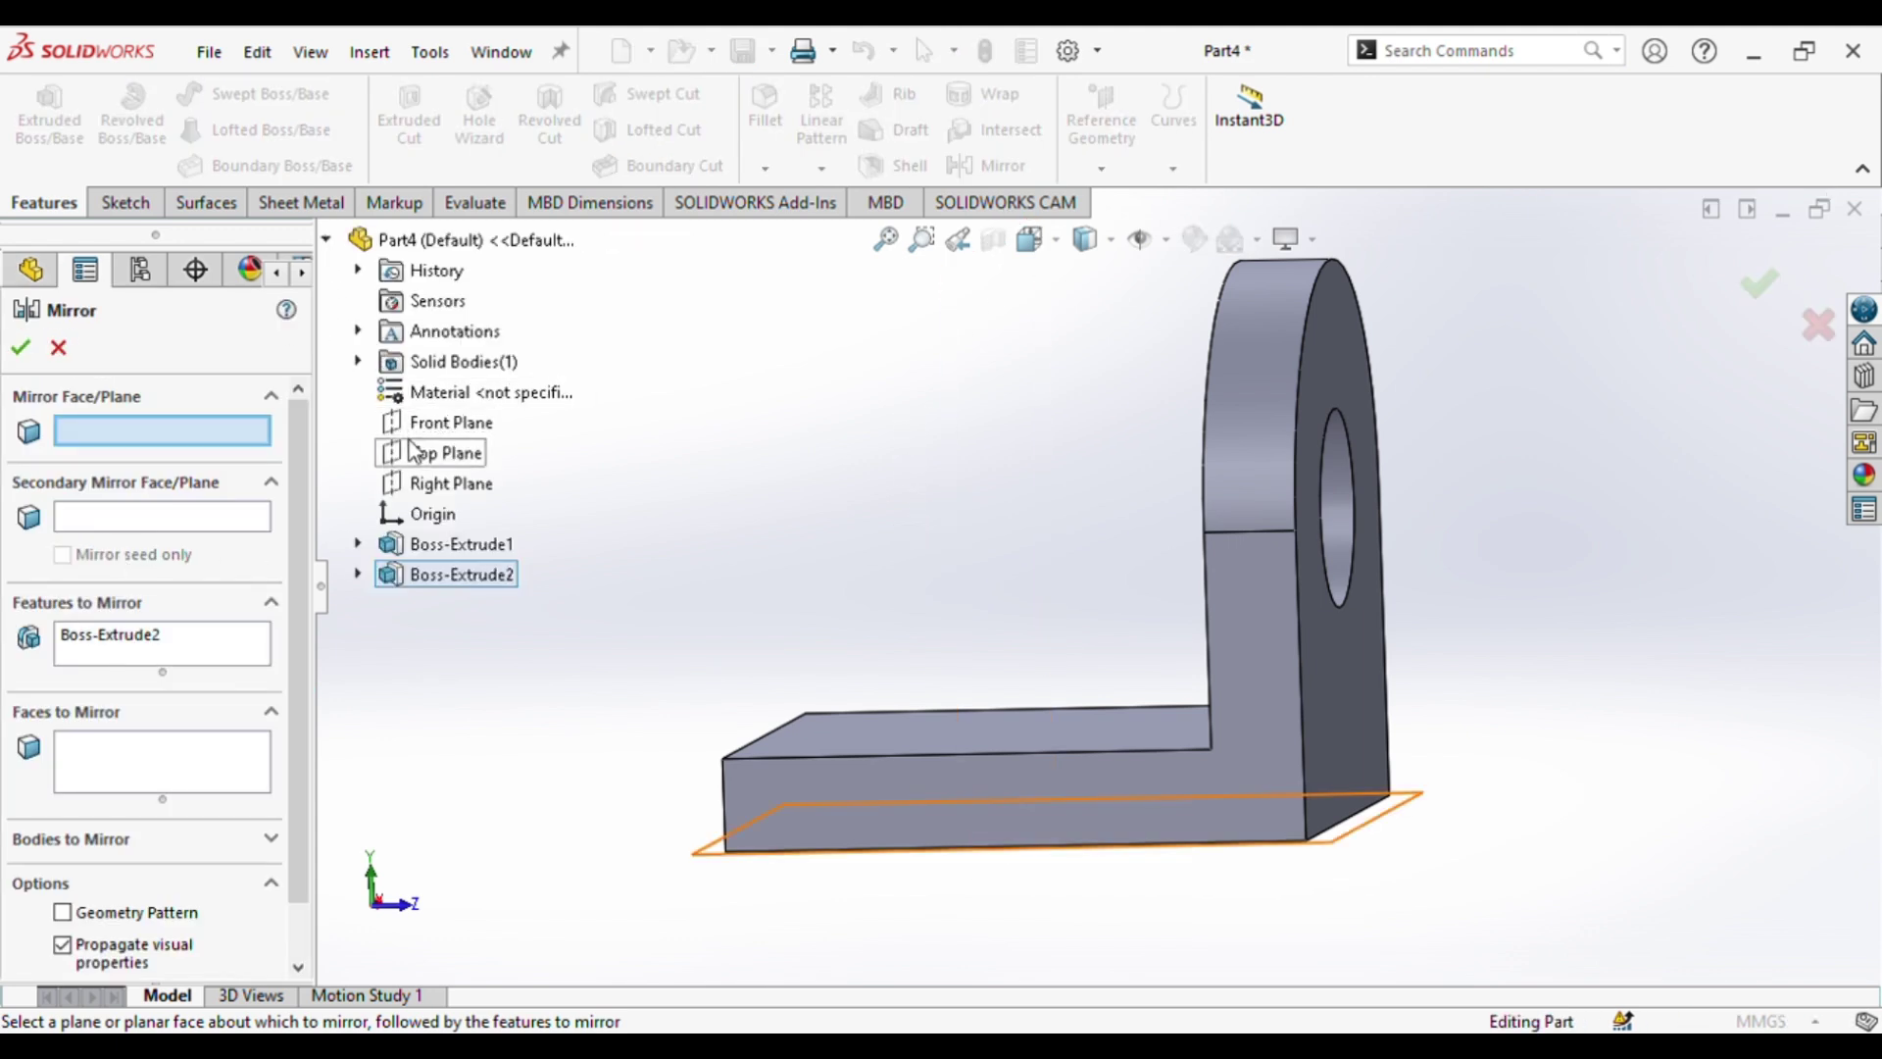
click(427, 426)
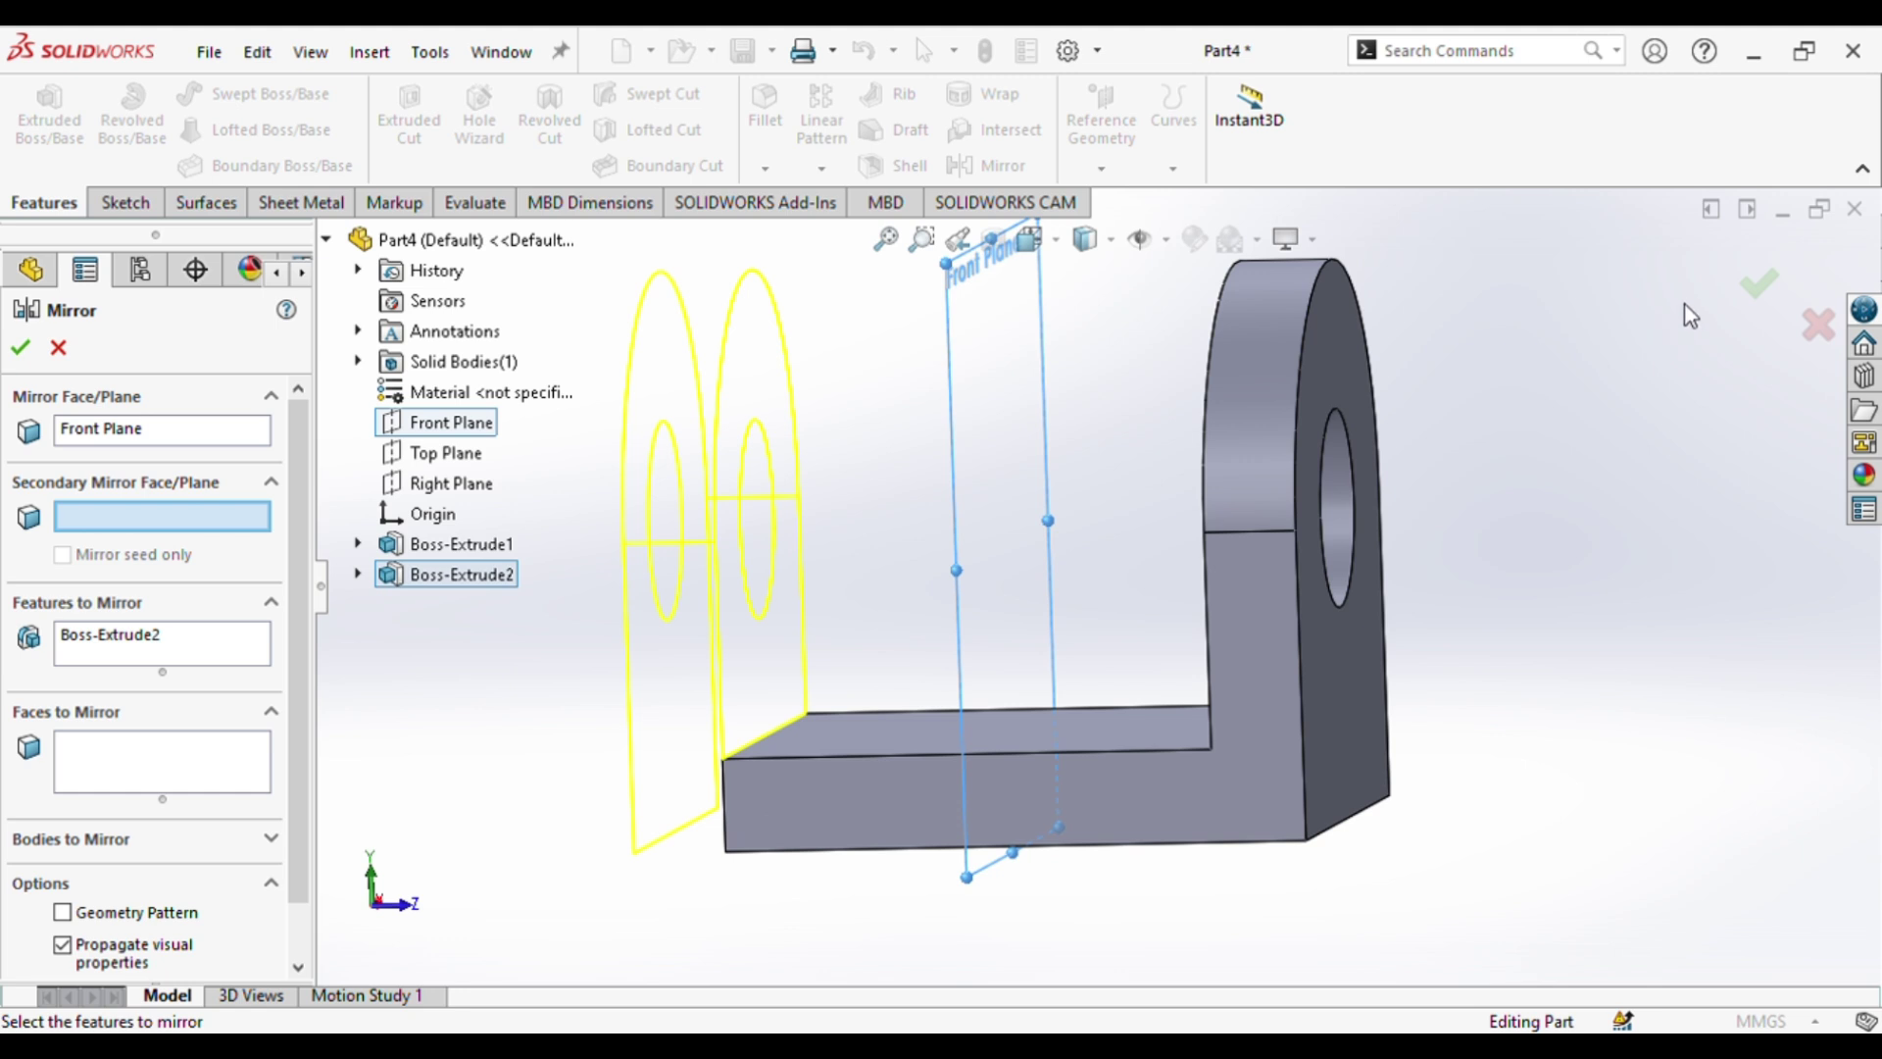
click(1760, 284)
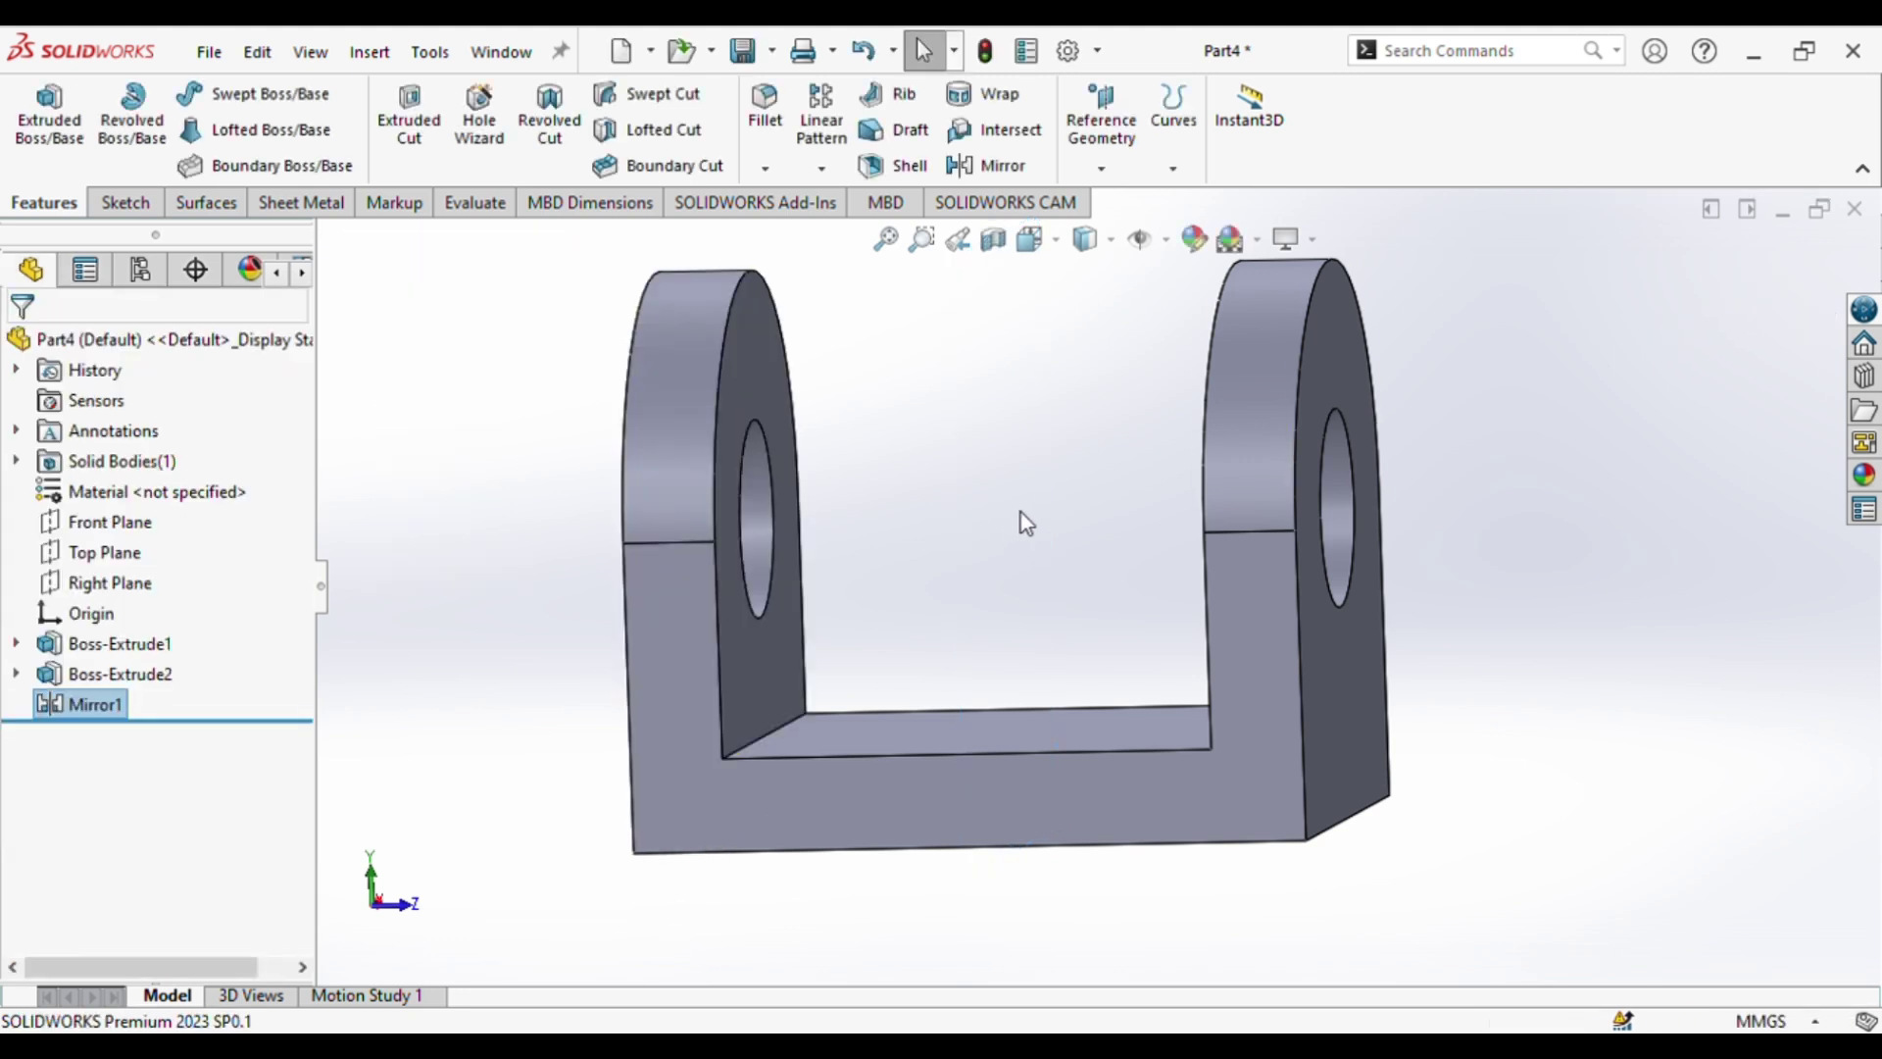
- Orbit to the plate's underside and start a sketch there, viewed normal to the face
middle_drag(1069, 956, 1055, 387)
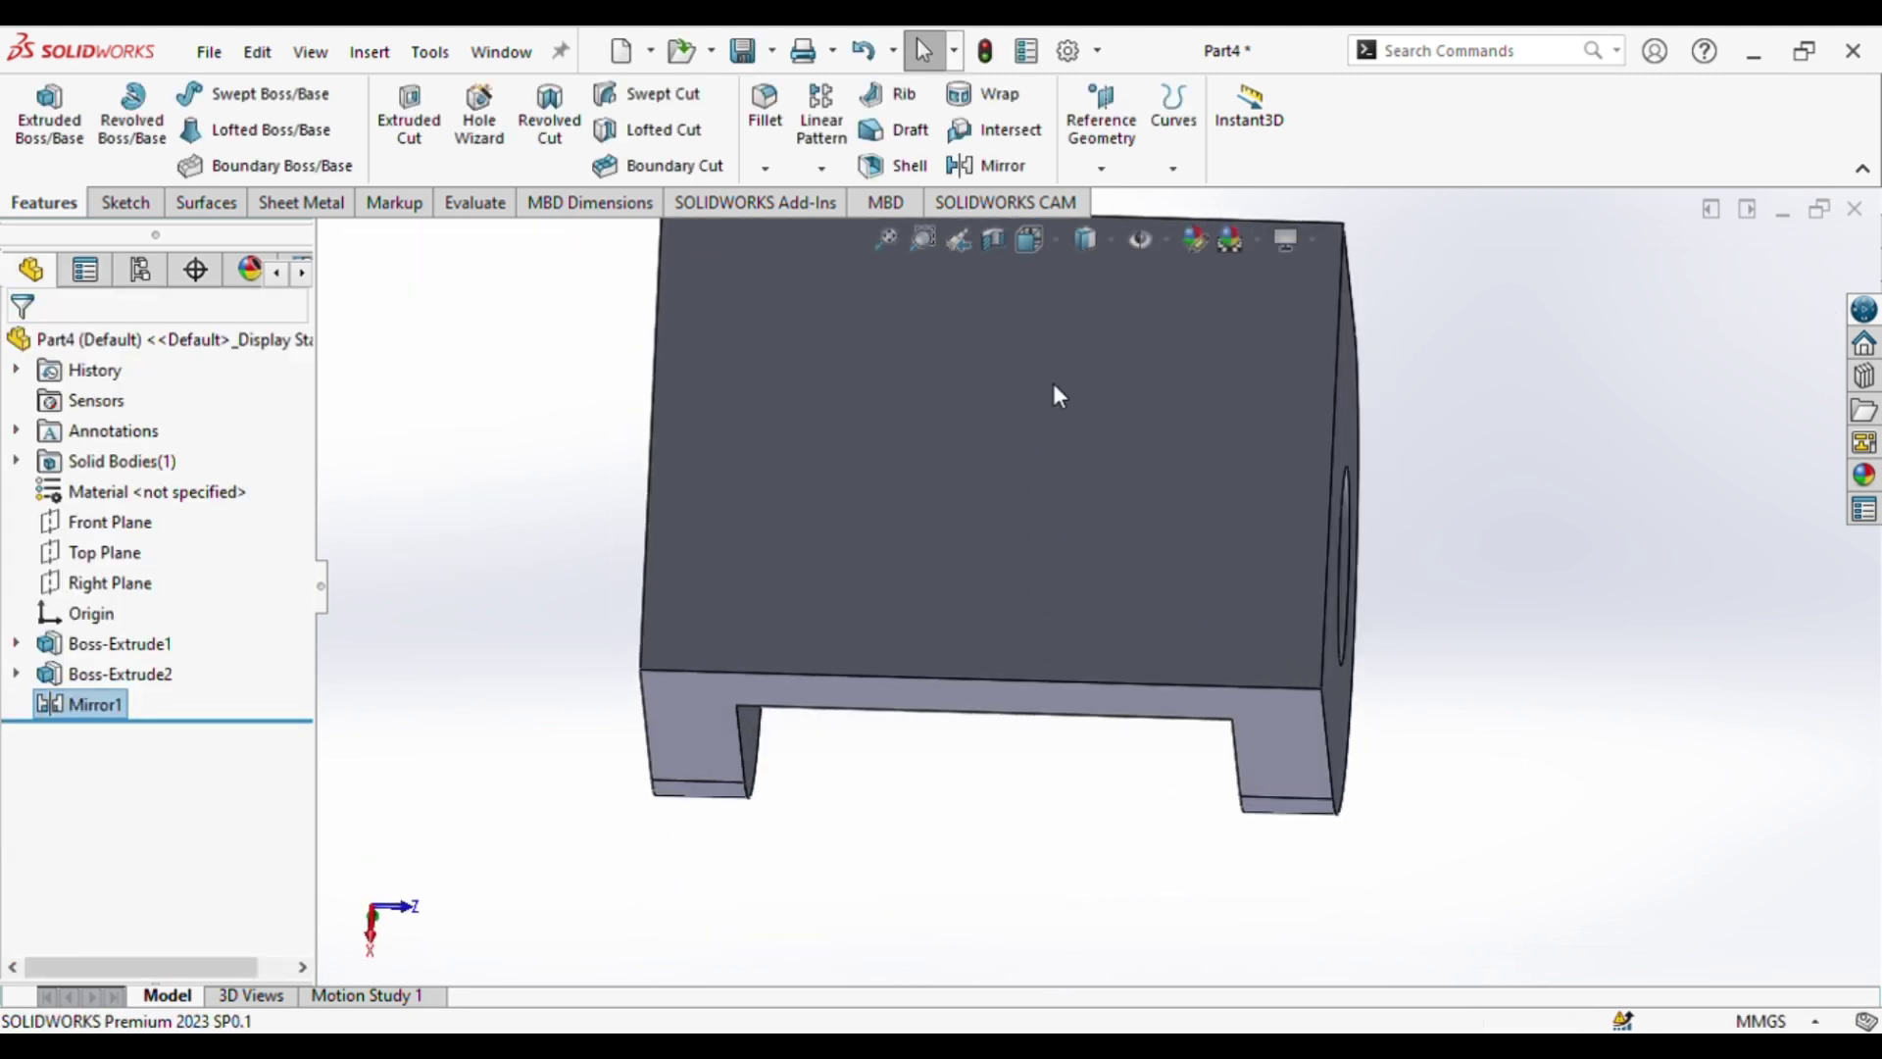
middle_drag(1050, 815, 1067, 649)
click(982, 397)
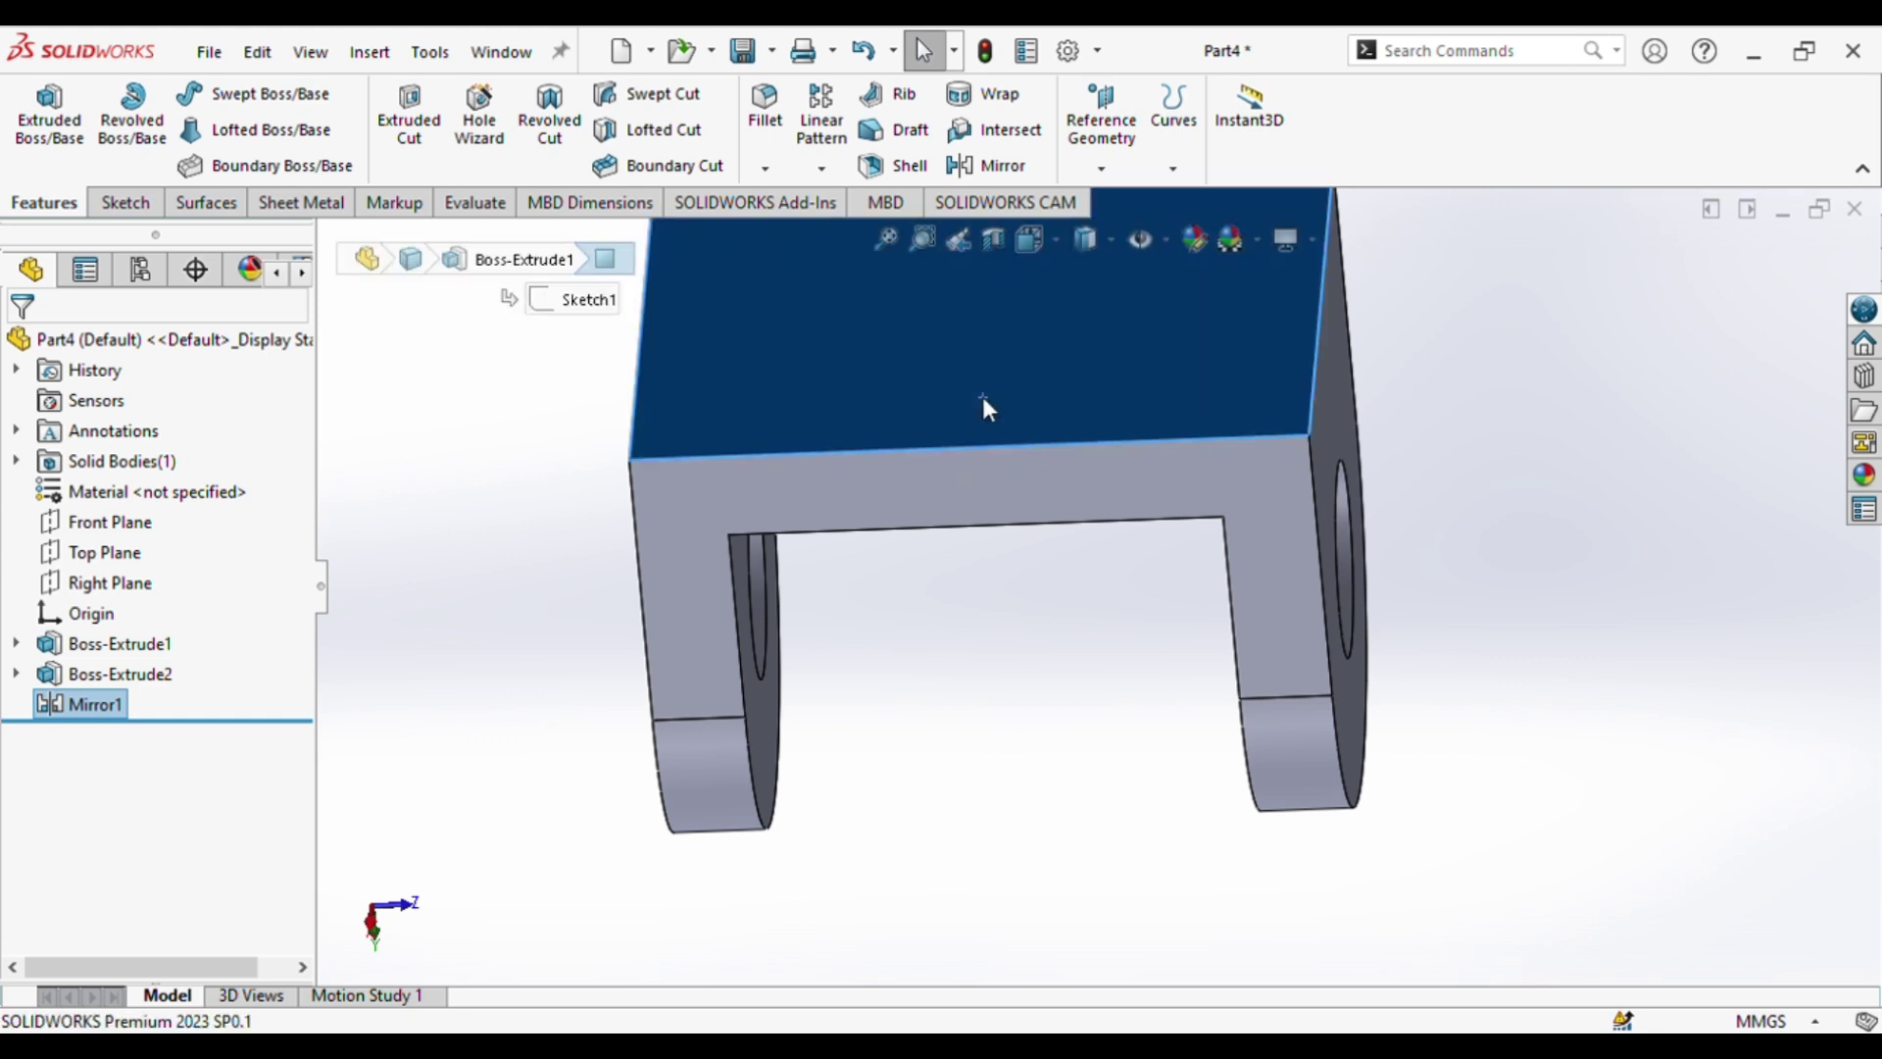
click(1114, 321)
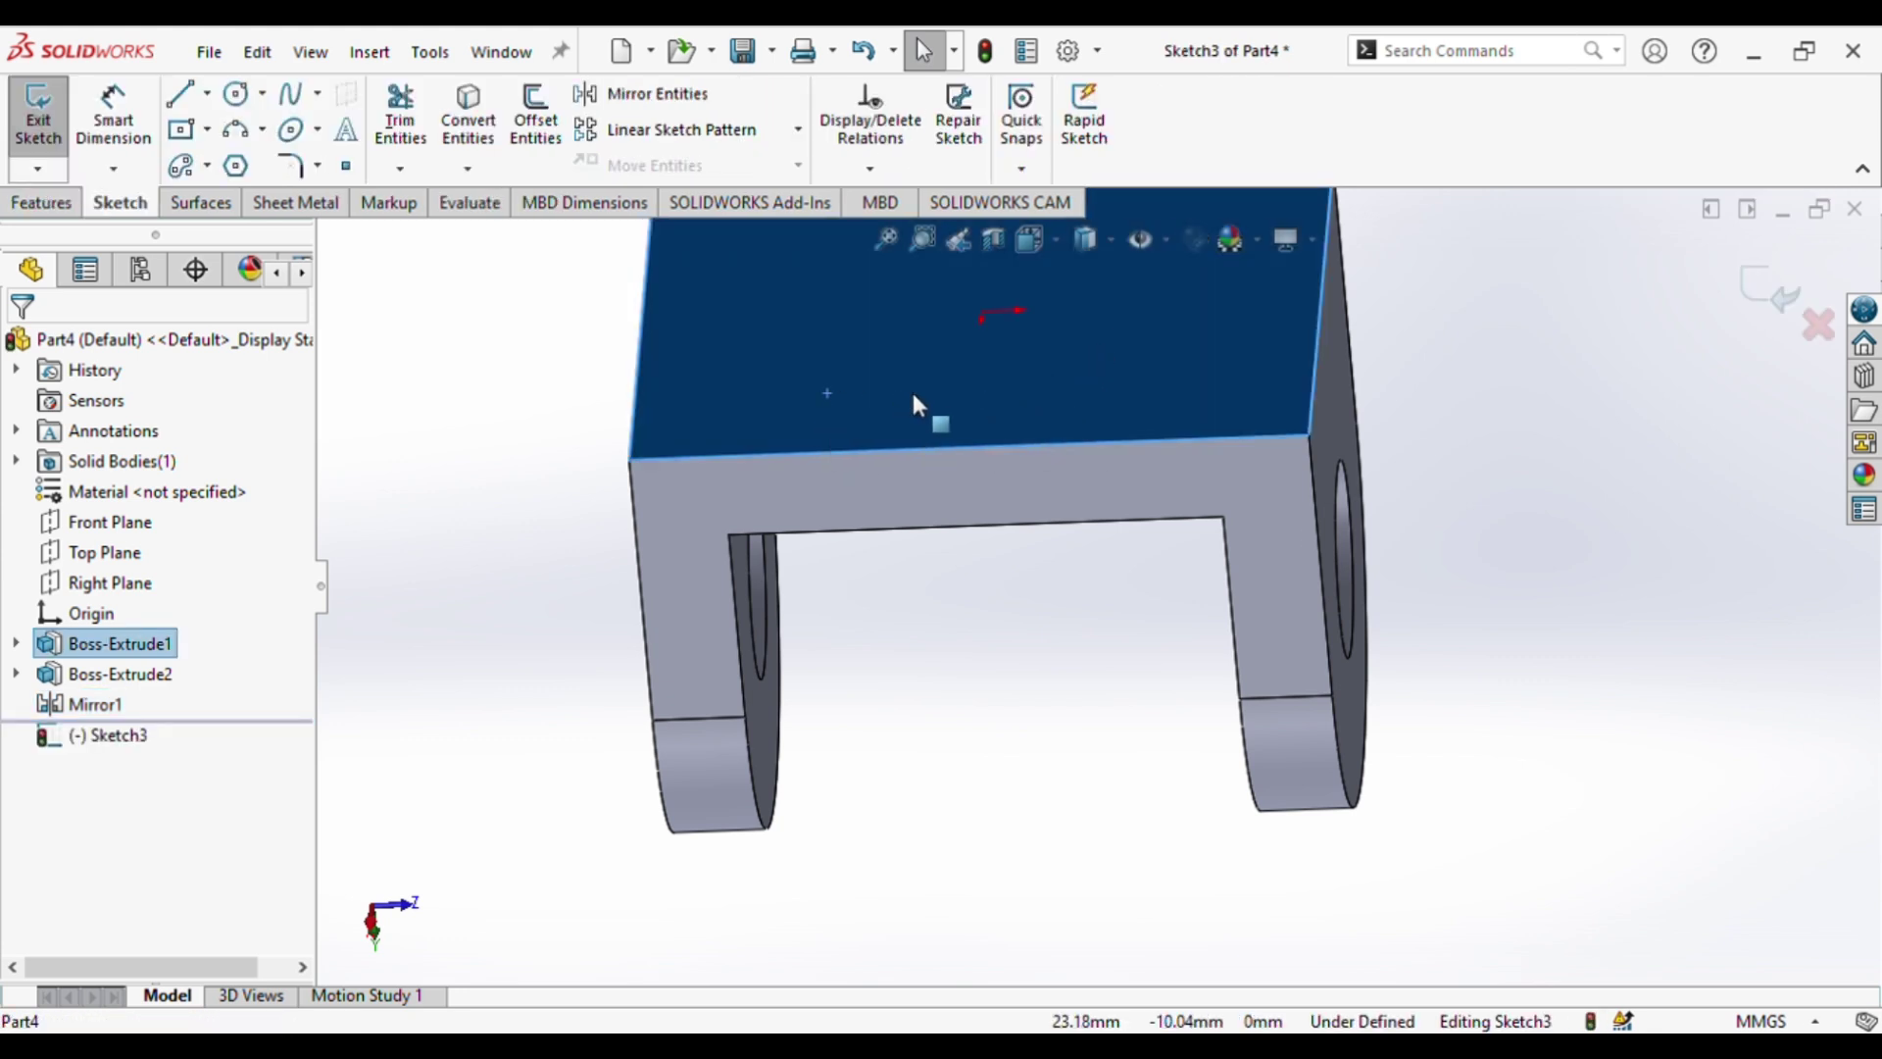
click(147, 735)
click(169, 721)
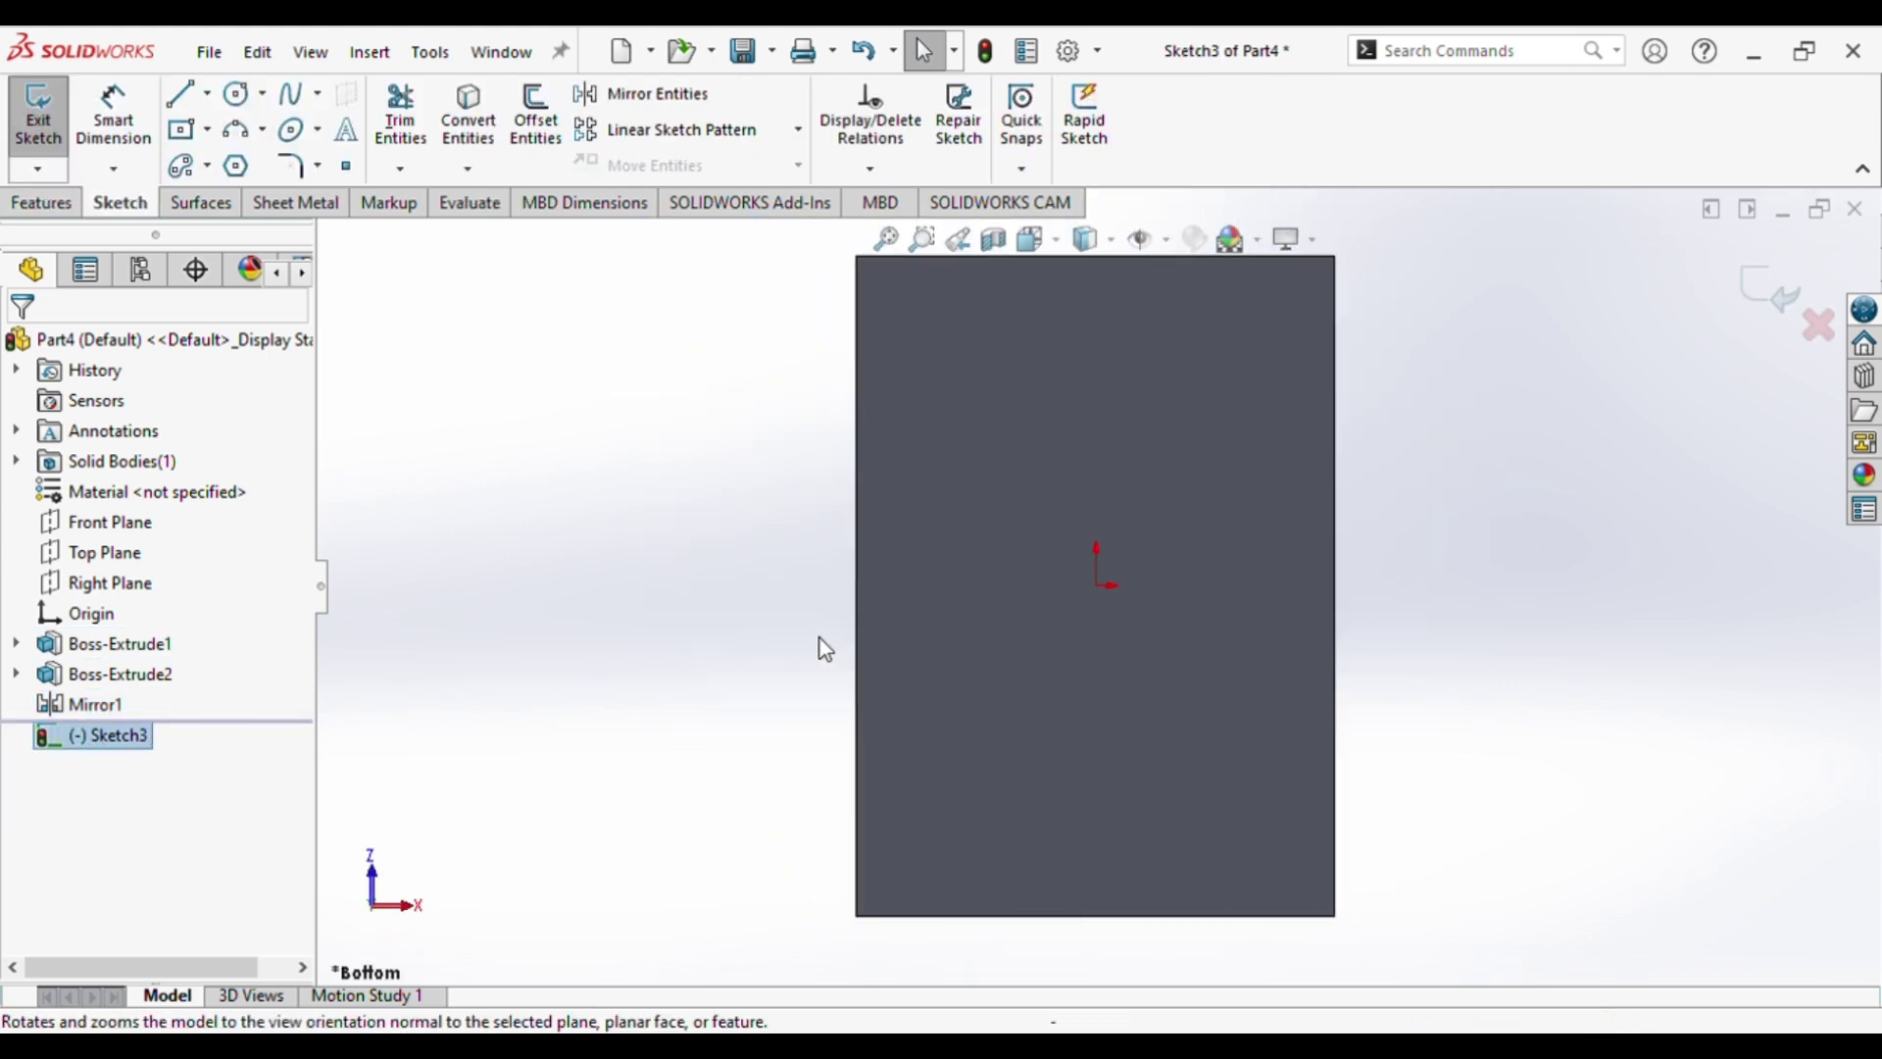
- Draw an origin-centred circle, entering 80, then committing a 40 mm radius
click(236, 93)
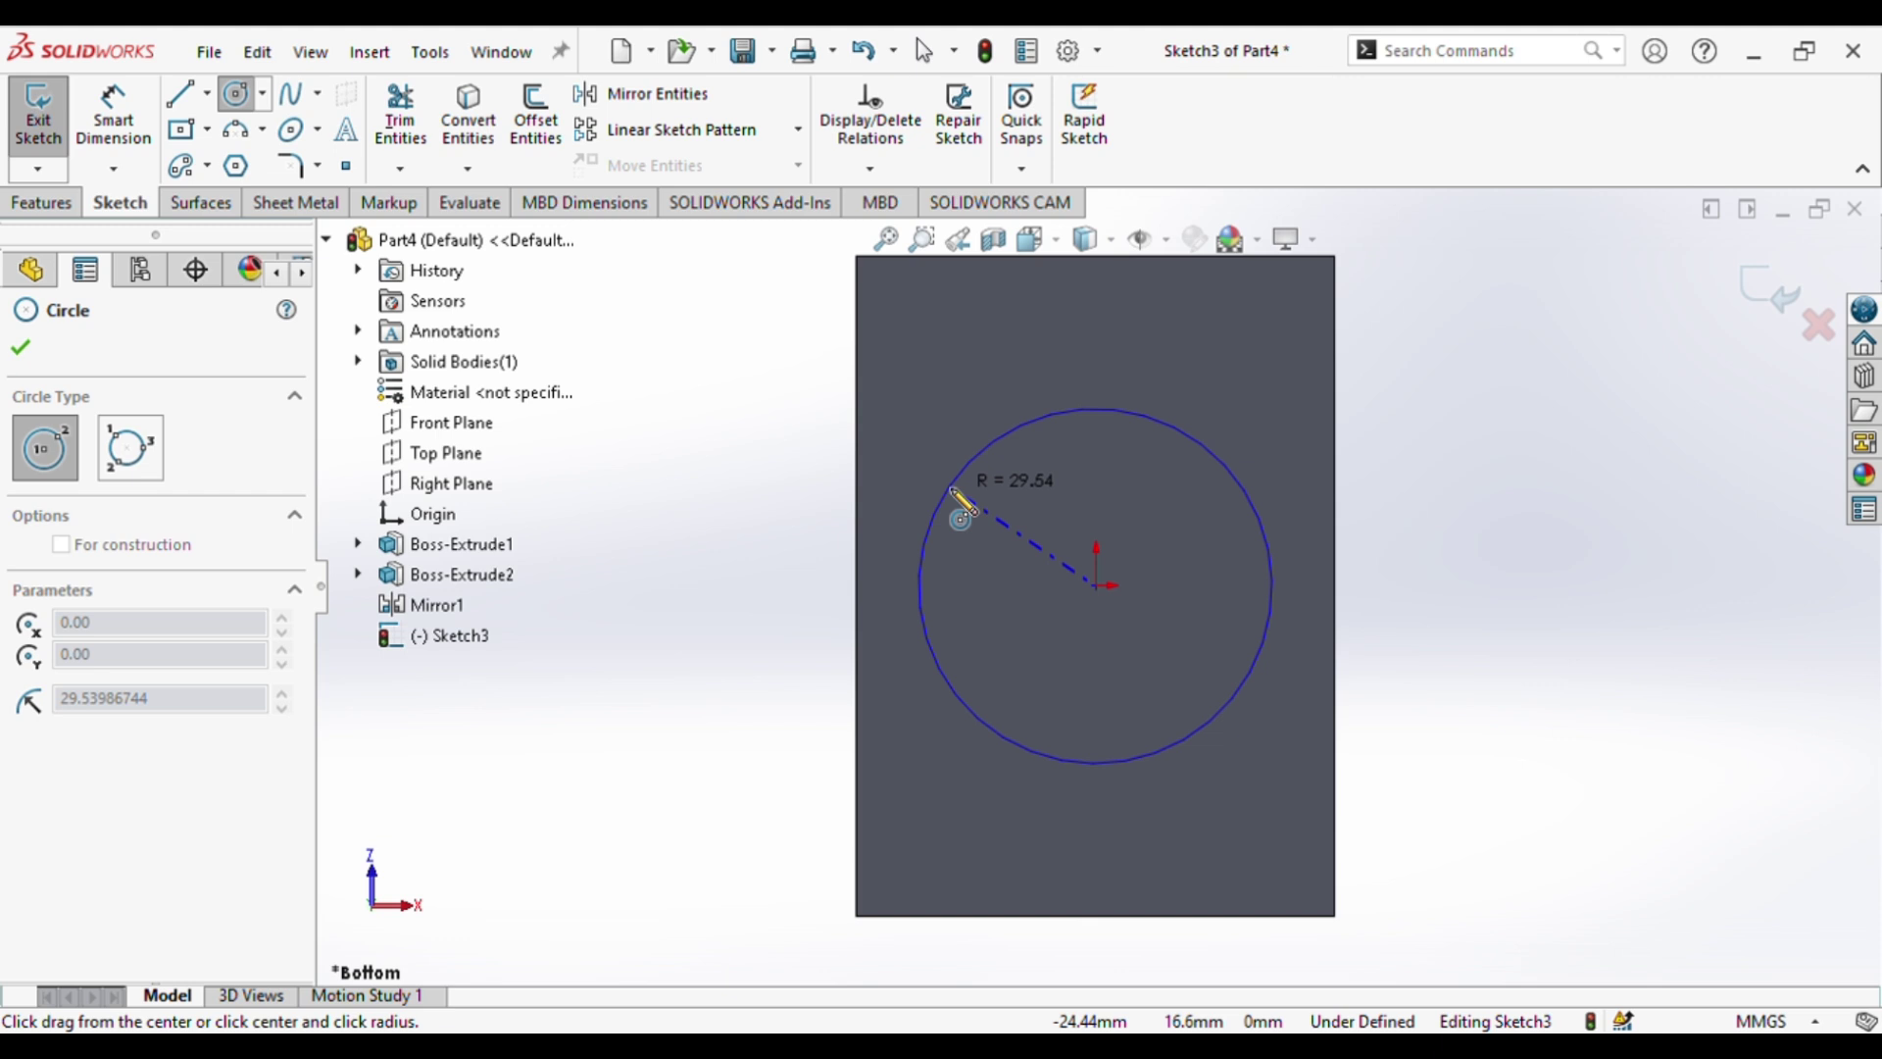
click(953, 490)
key(Escape)
click(933, 507)
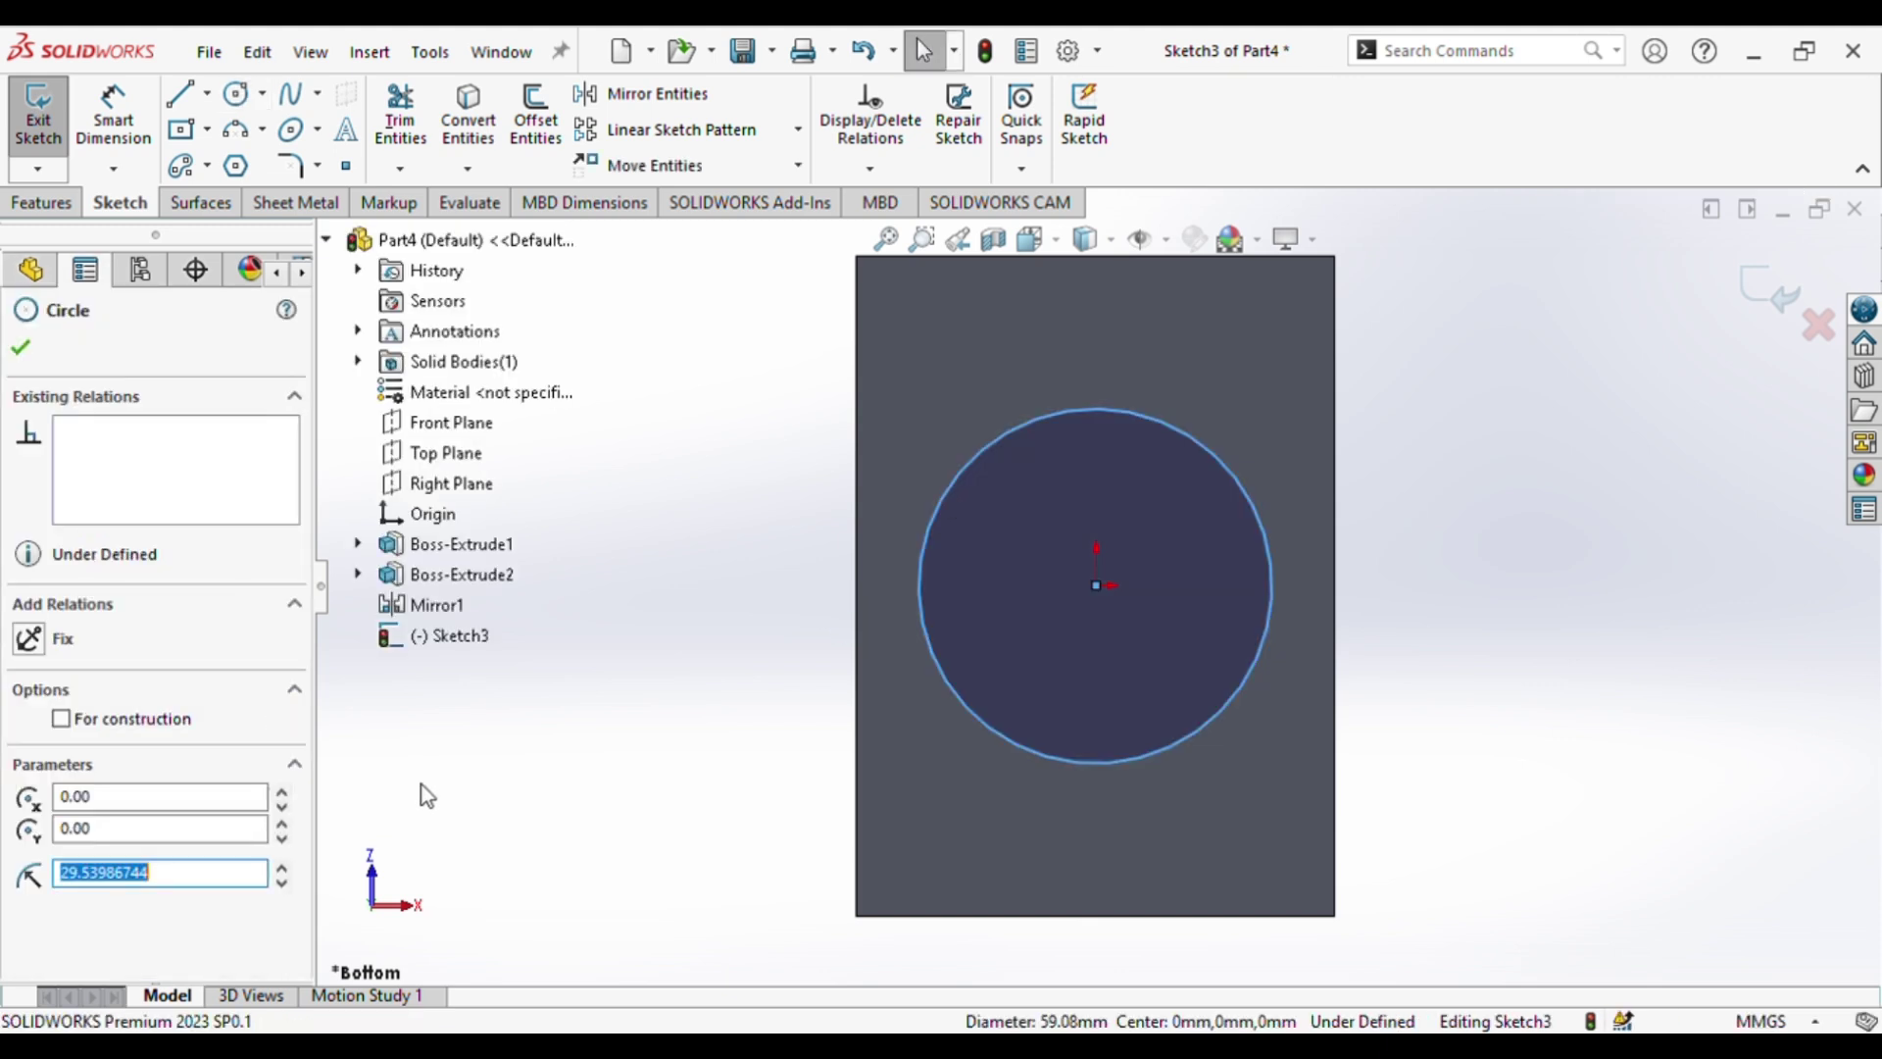
text(80)
key(Return)
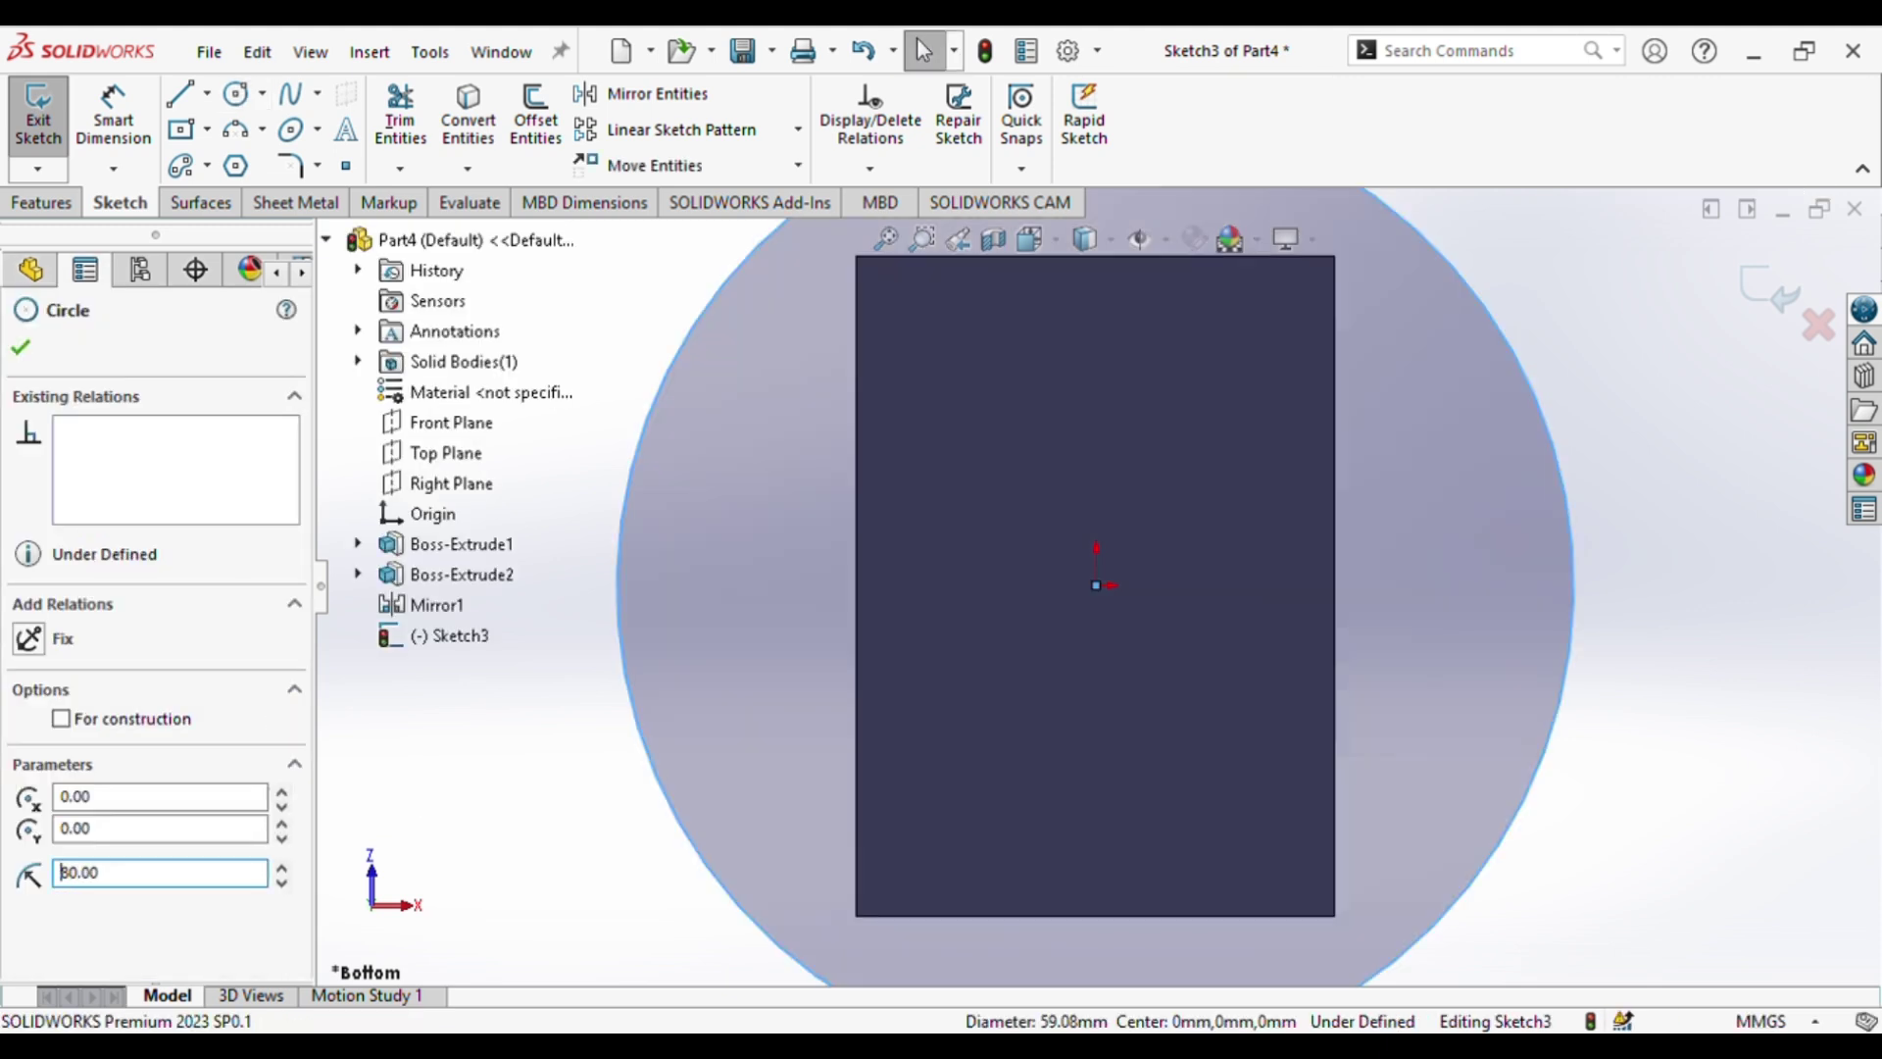
key(f)
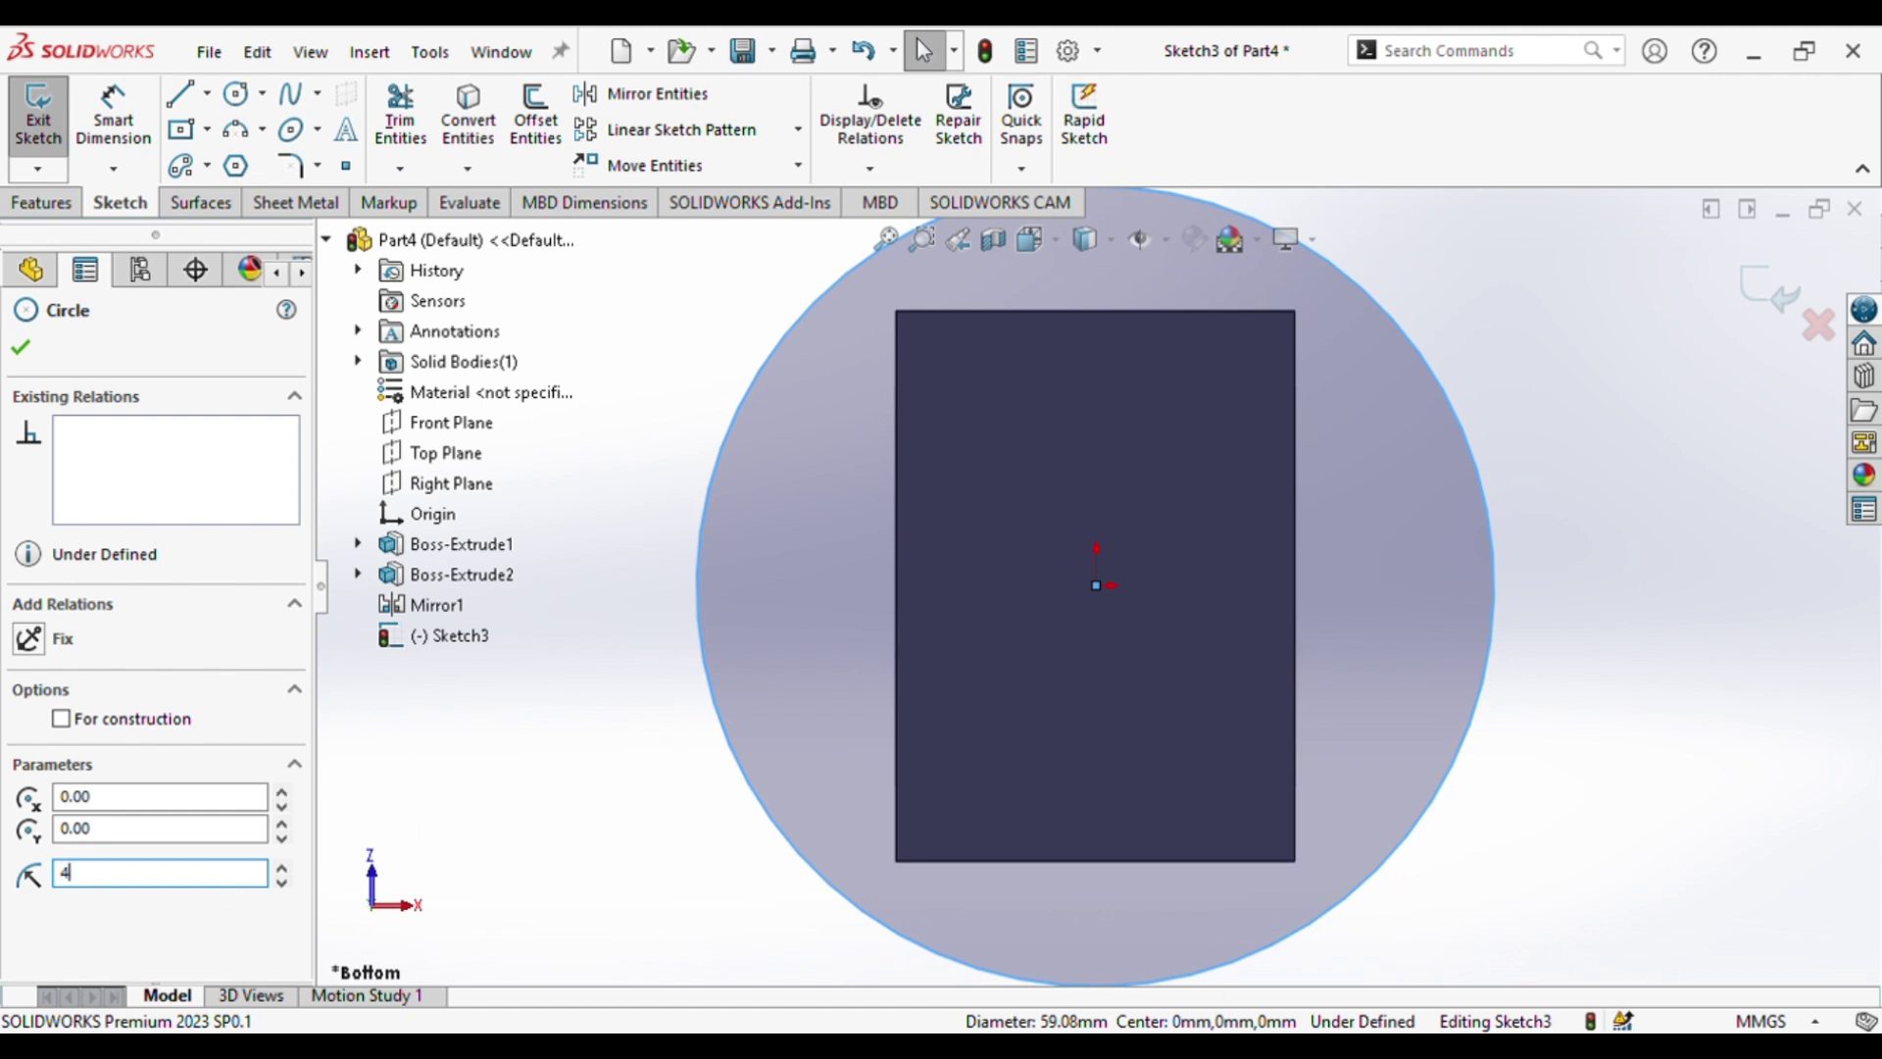
key(Return)
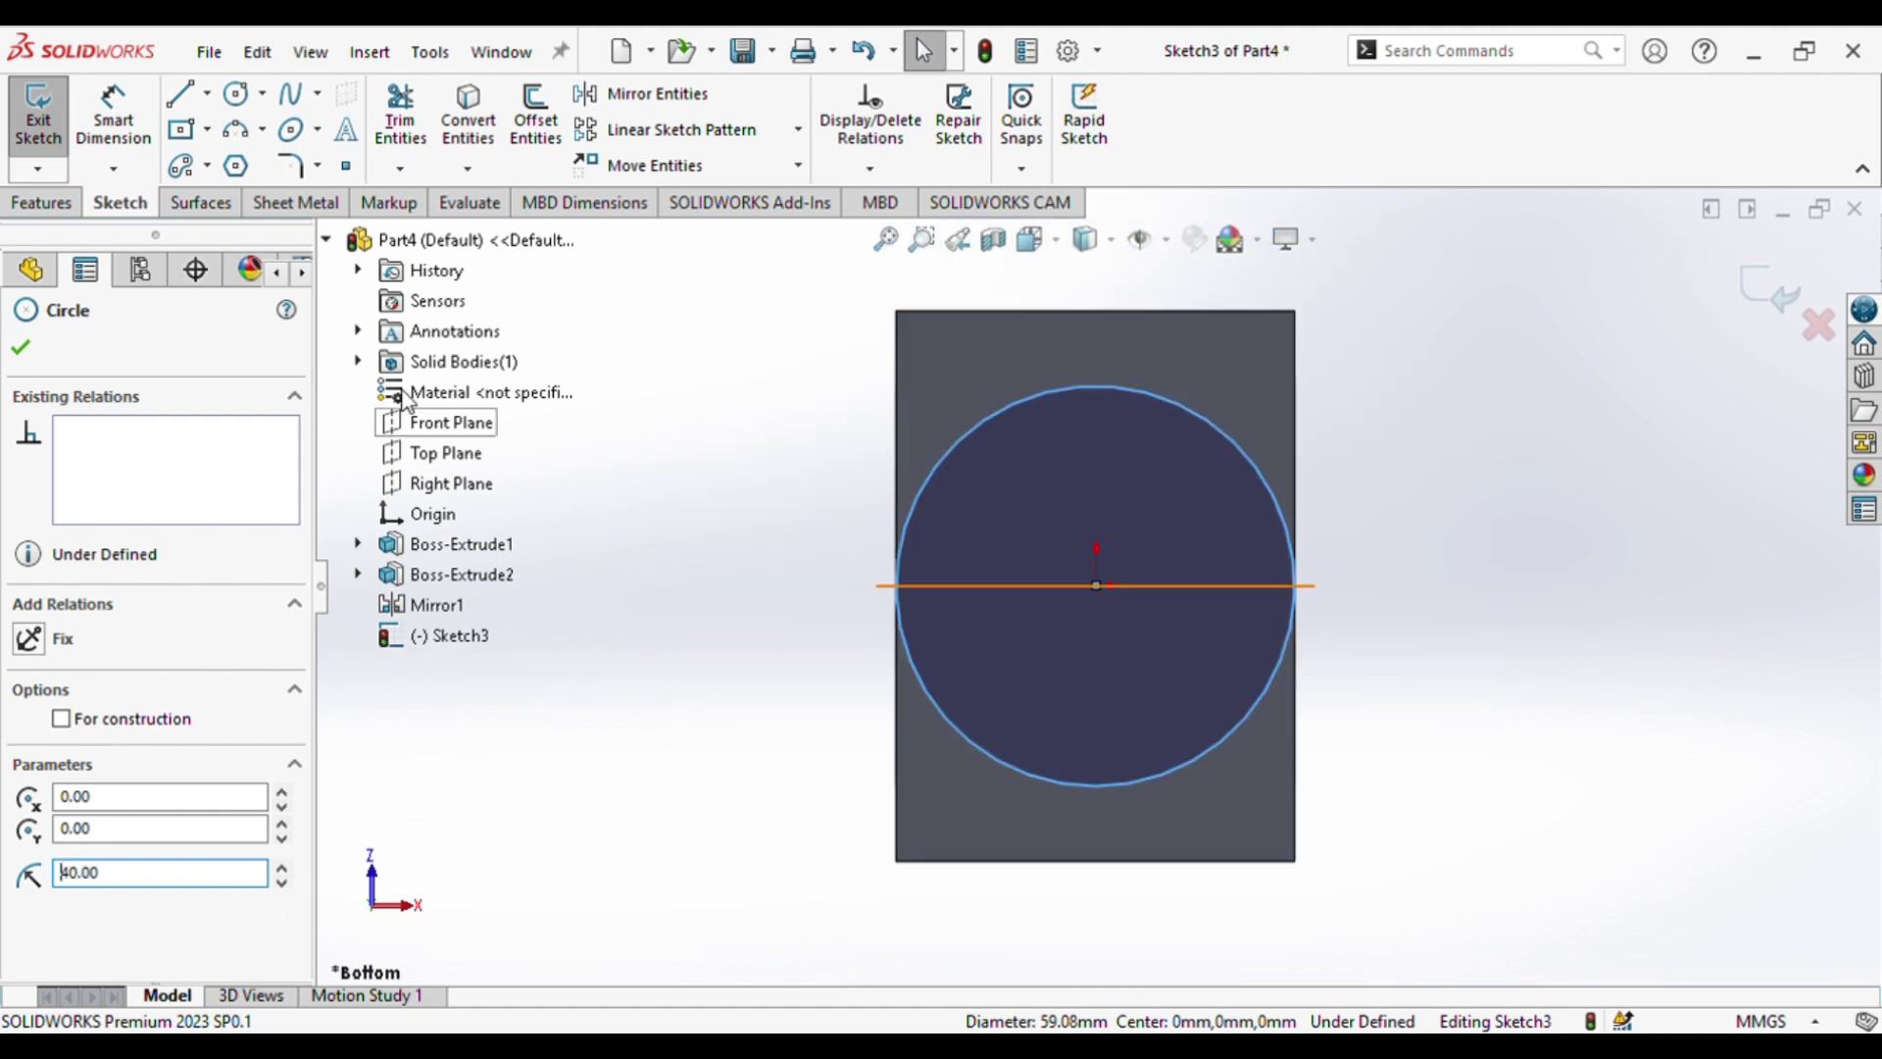
- Extrude the circle 20 mm into a cylindrical boss and start a sketch on its end face
click(39, 206)
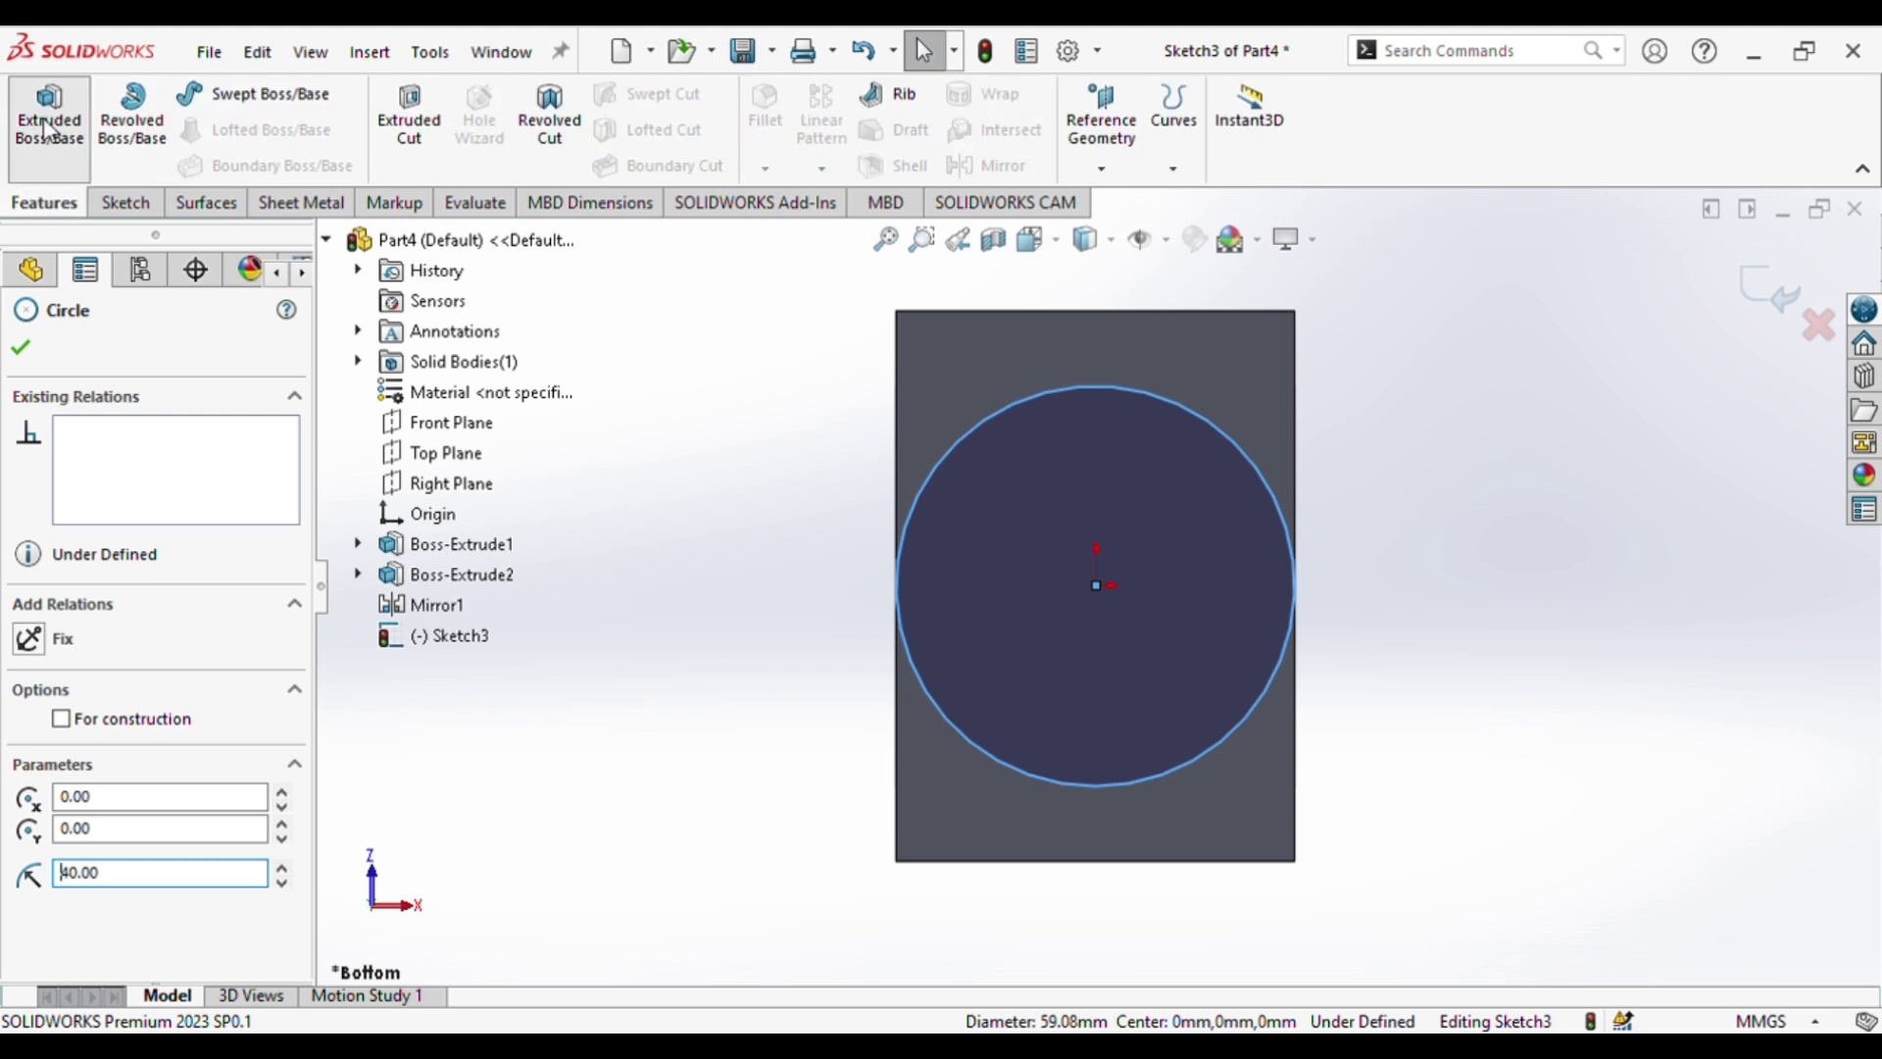
click(64, 141)
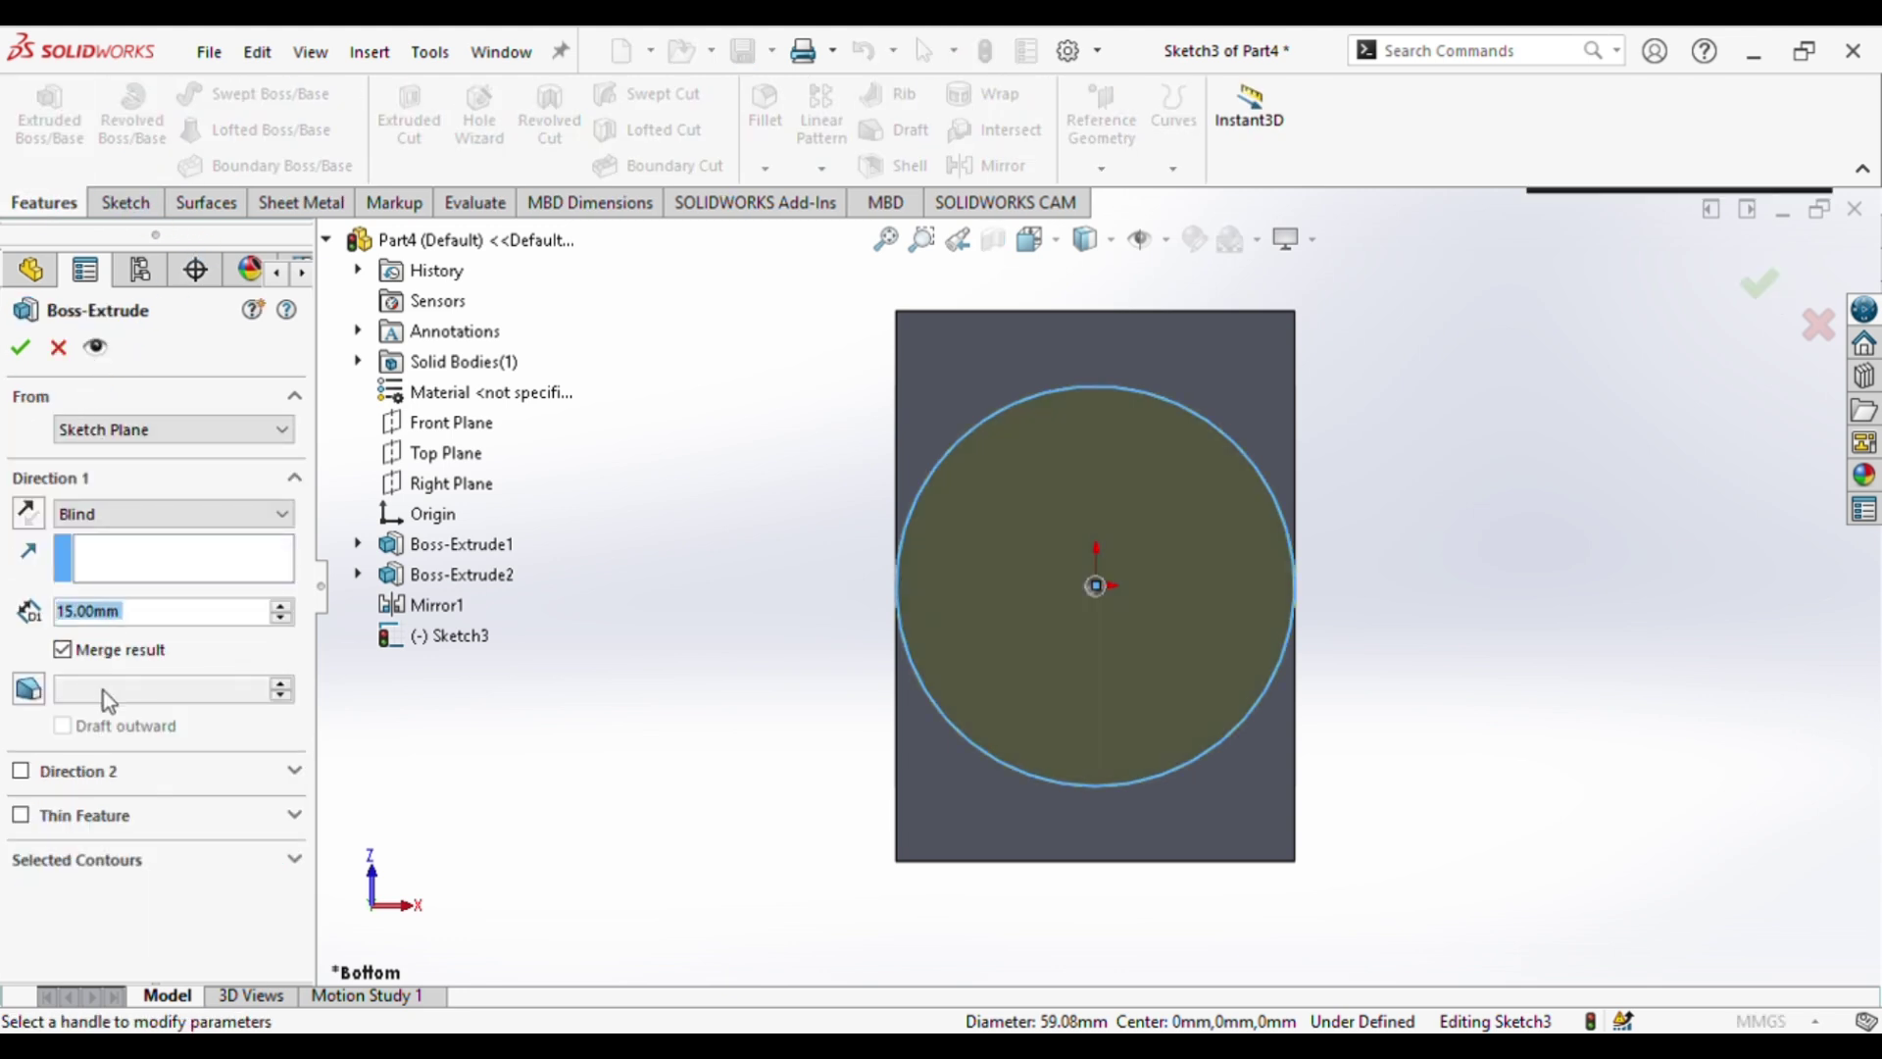
text(20)
key(Return)
middle_drag(857, 721, 912, 441)
click(1759, 283)
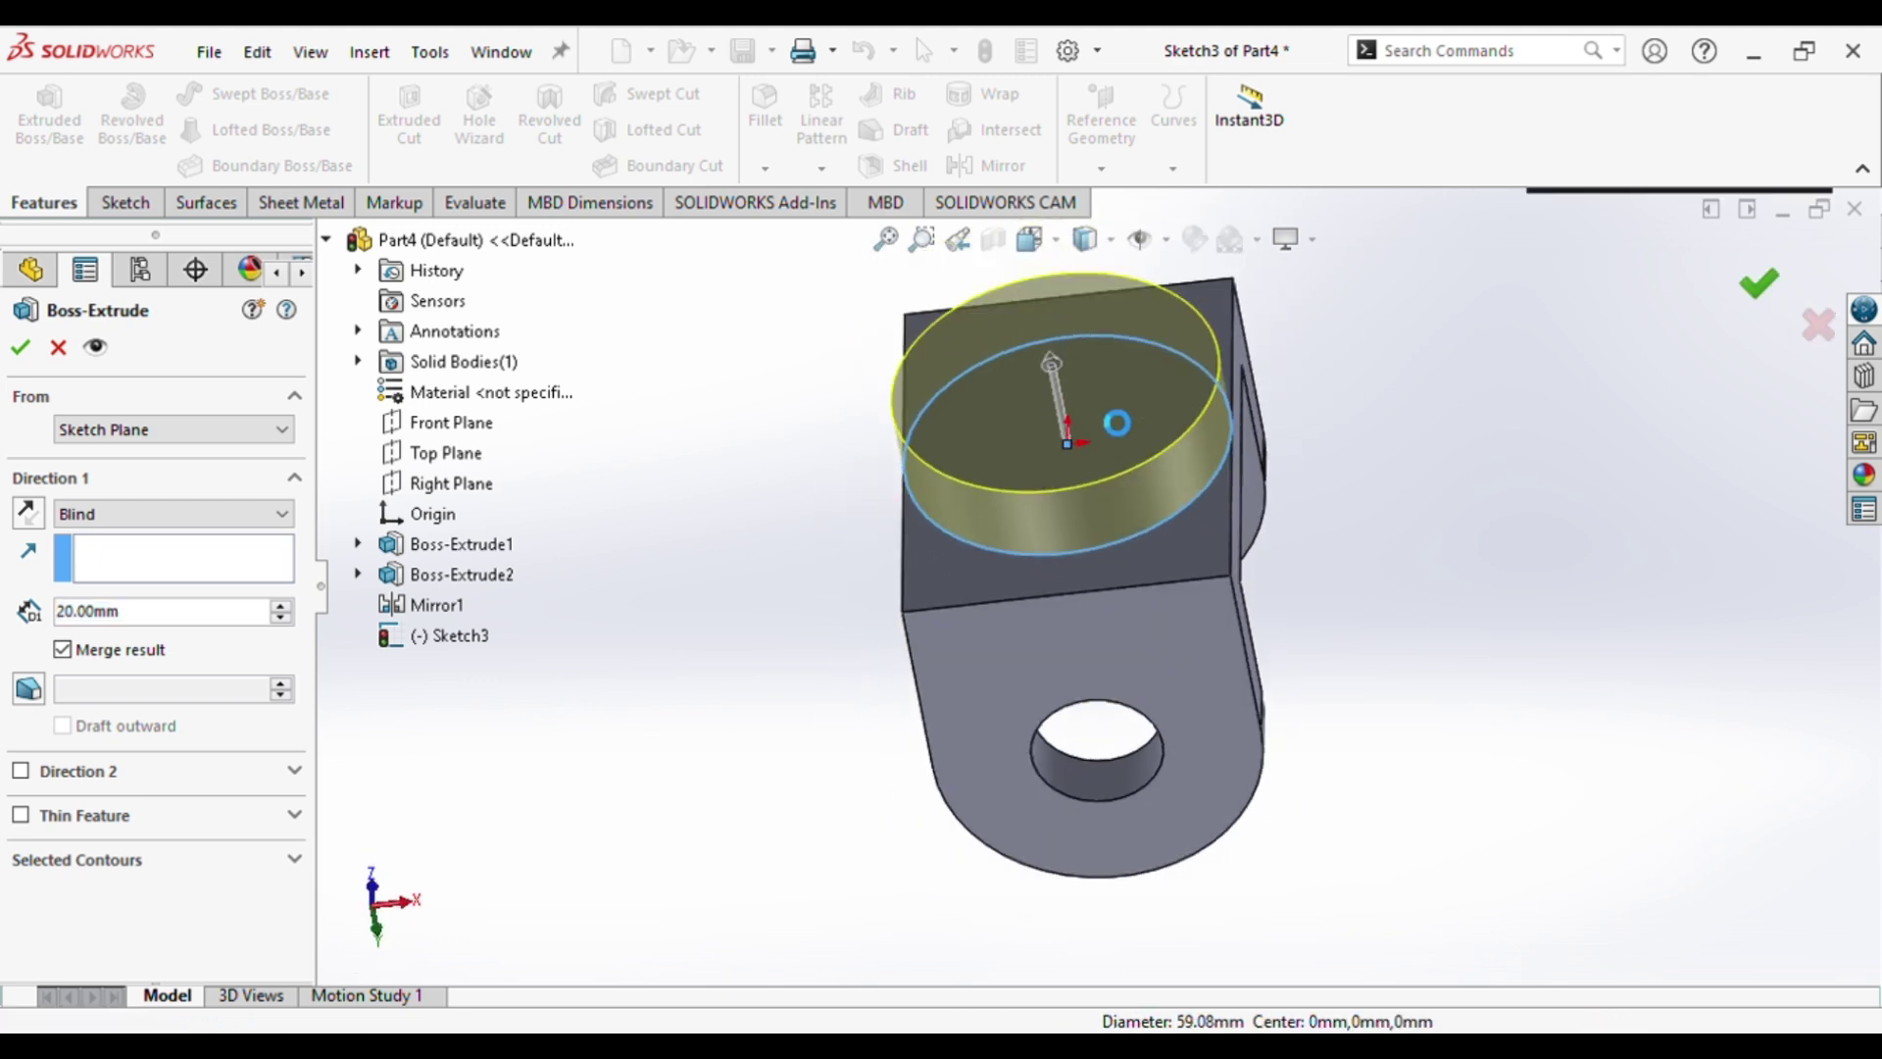
click(1114, 402)
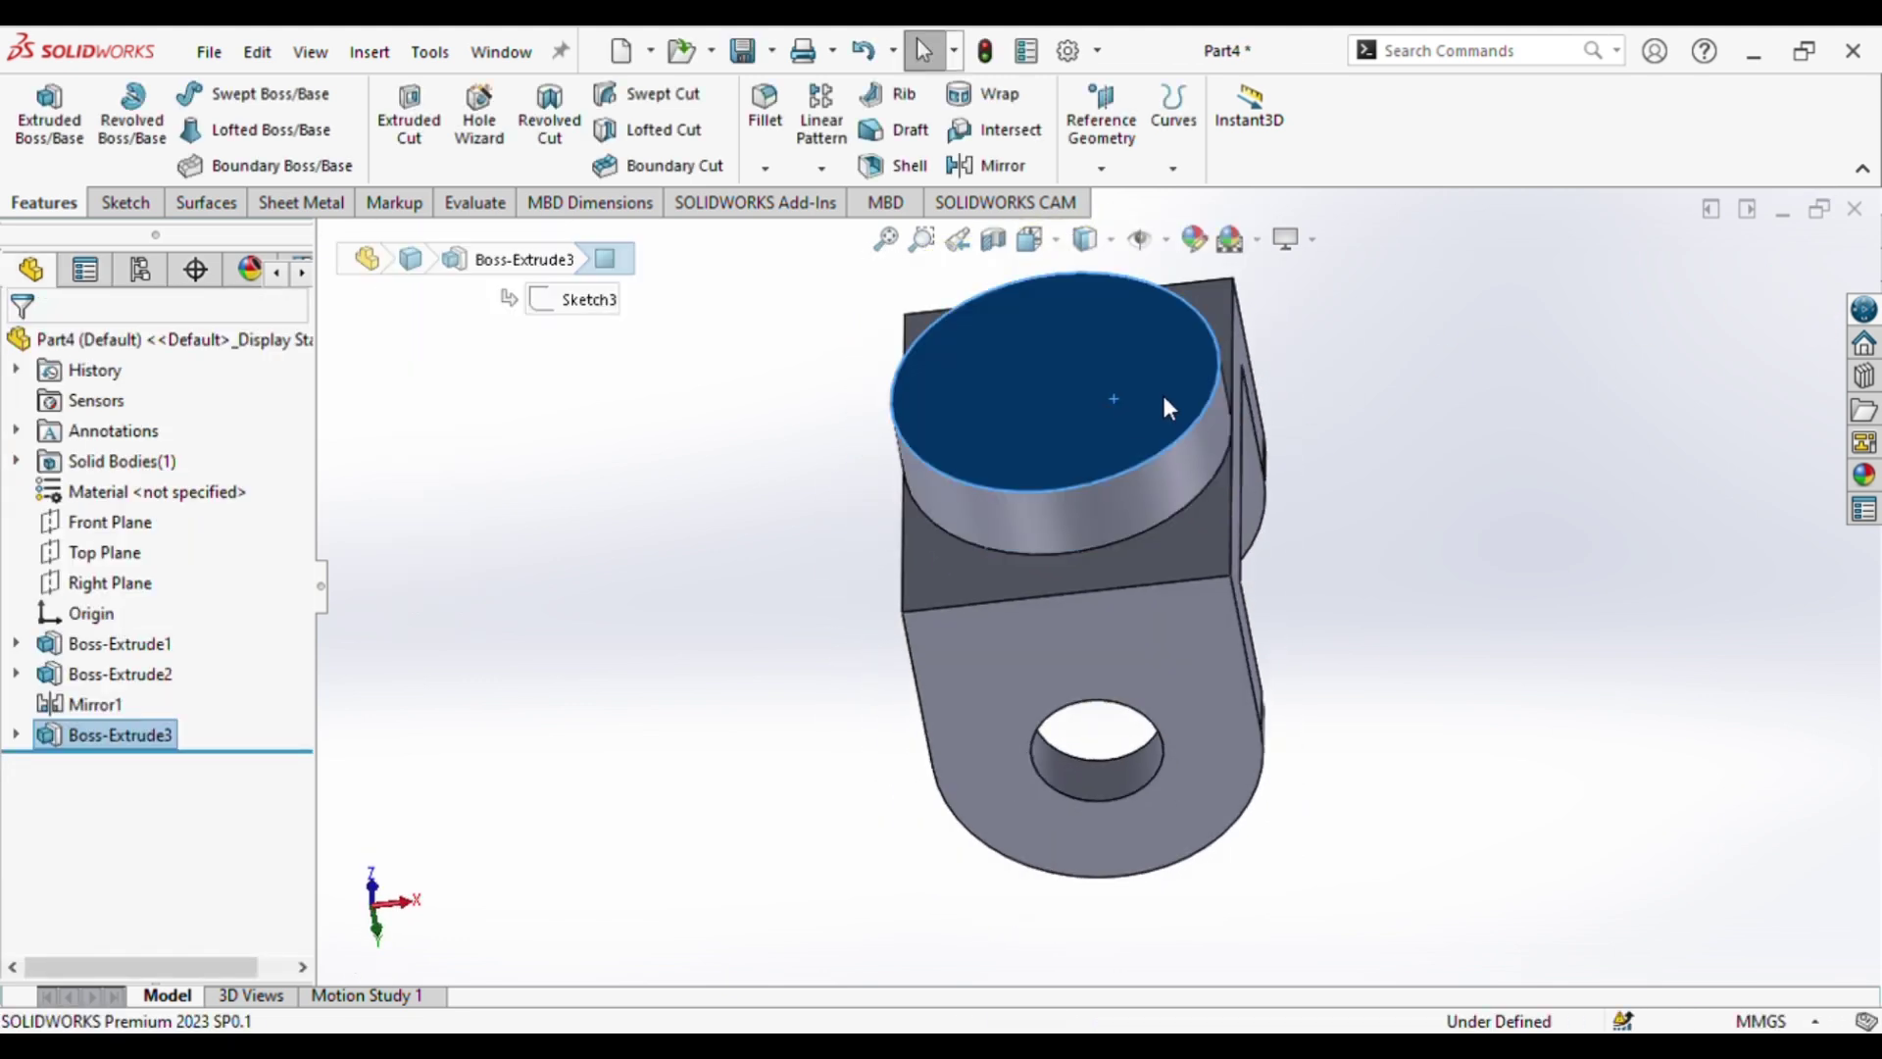
click(1219, 332)
- View Sketch4 face-on and draw a circle centred on the origin
click(108, 766)
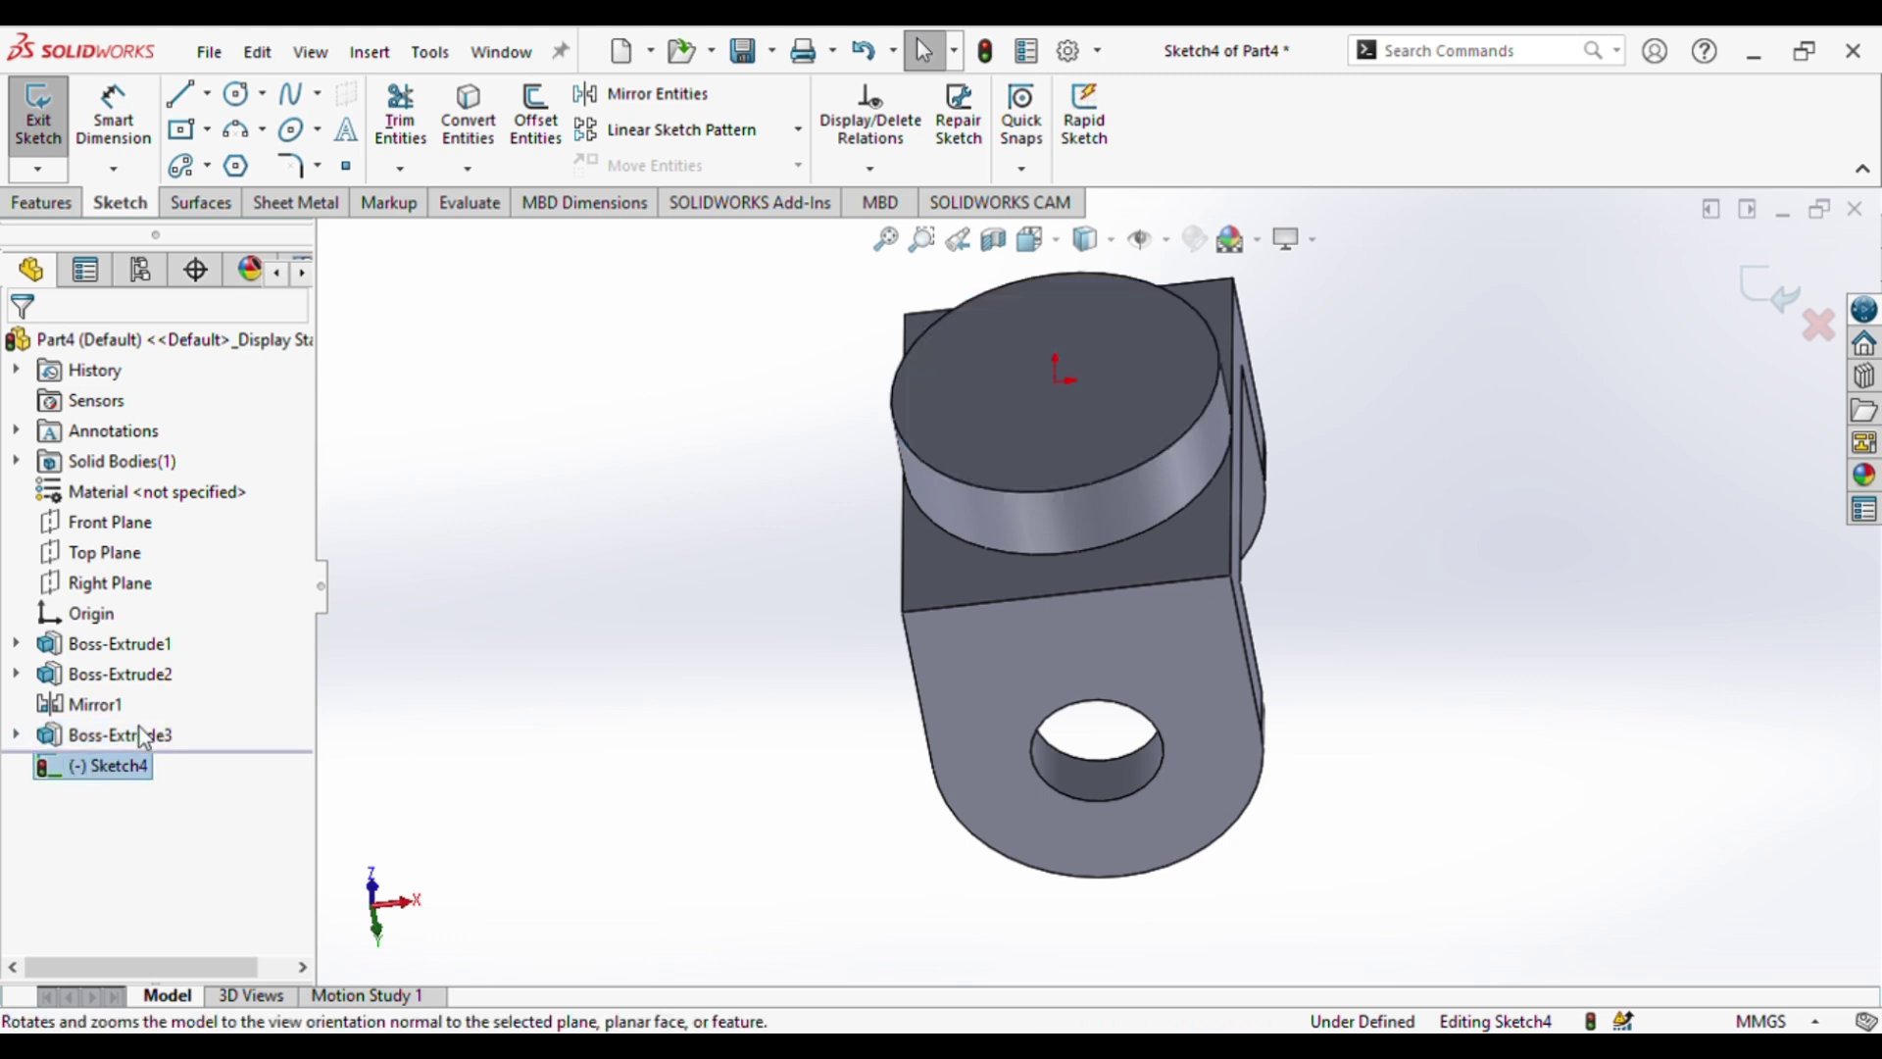
click(126, 724)
click(235, 93)
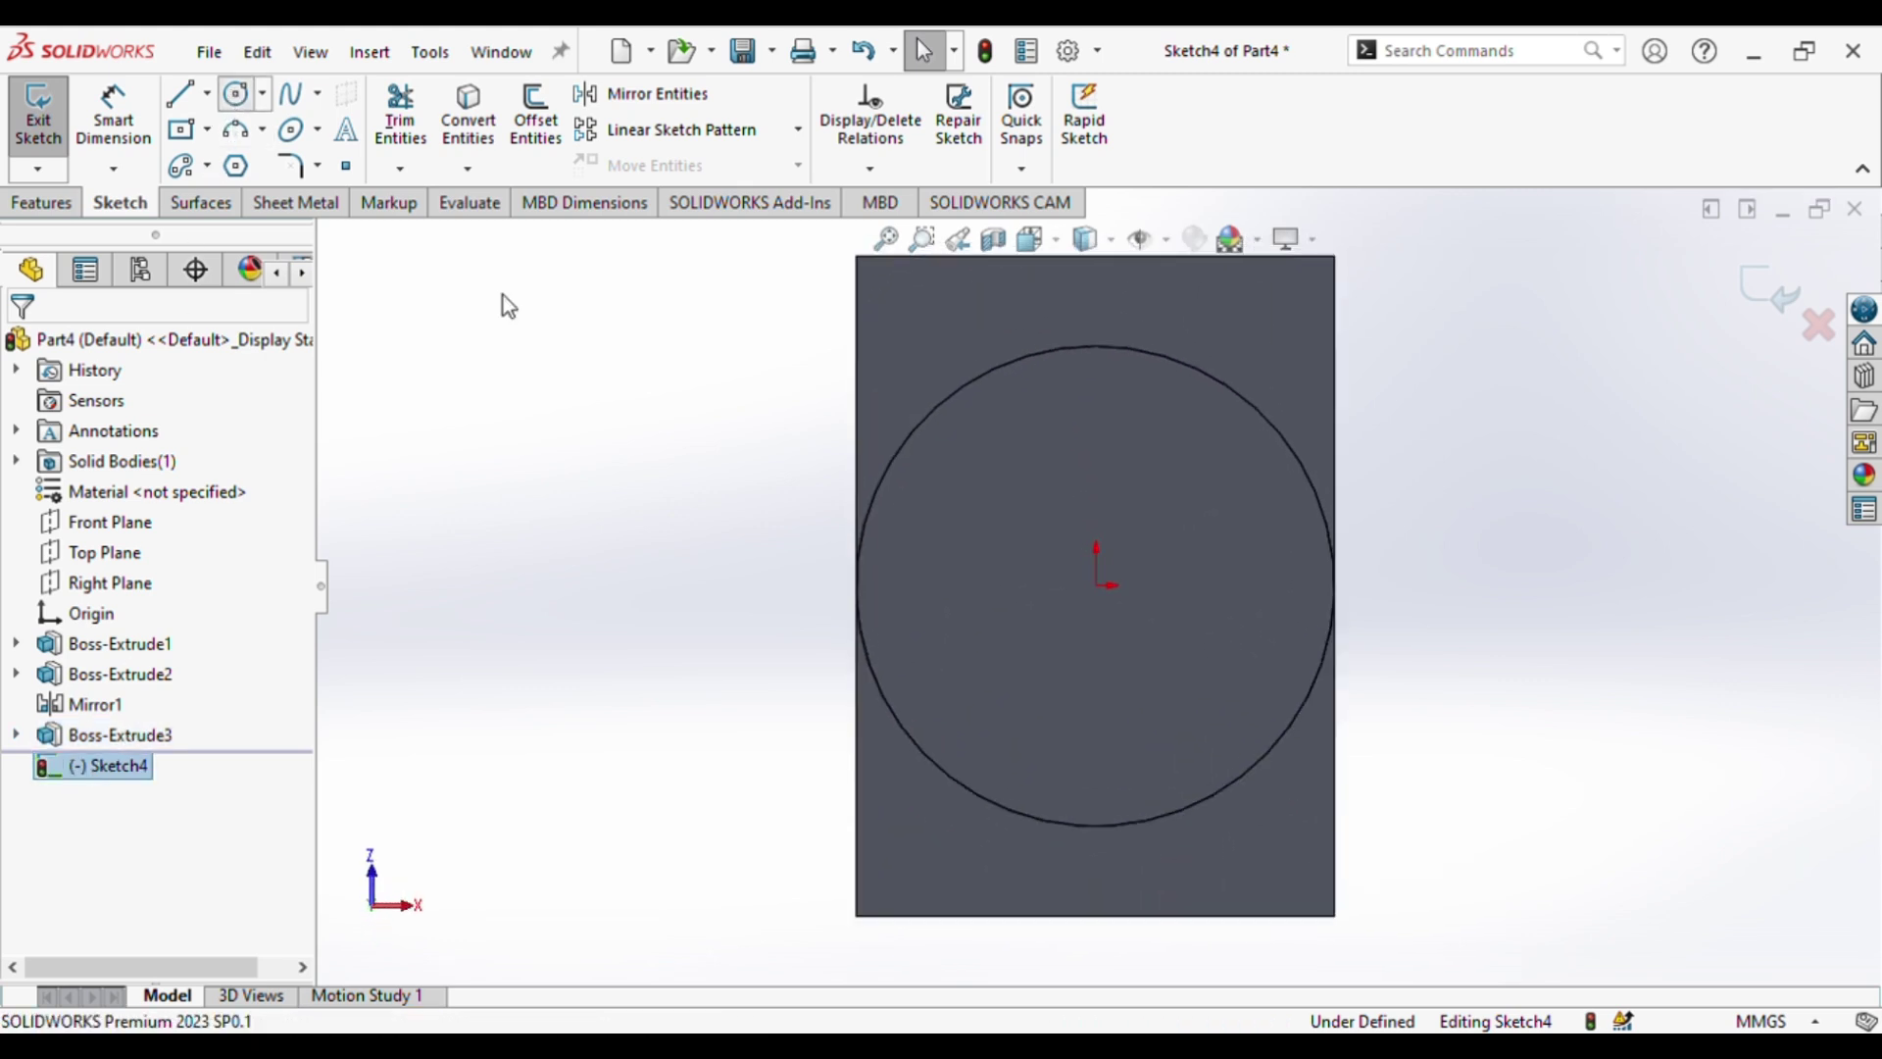
click(1095, 585)
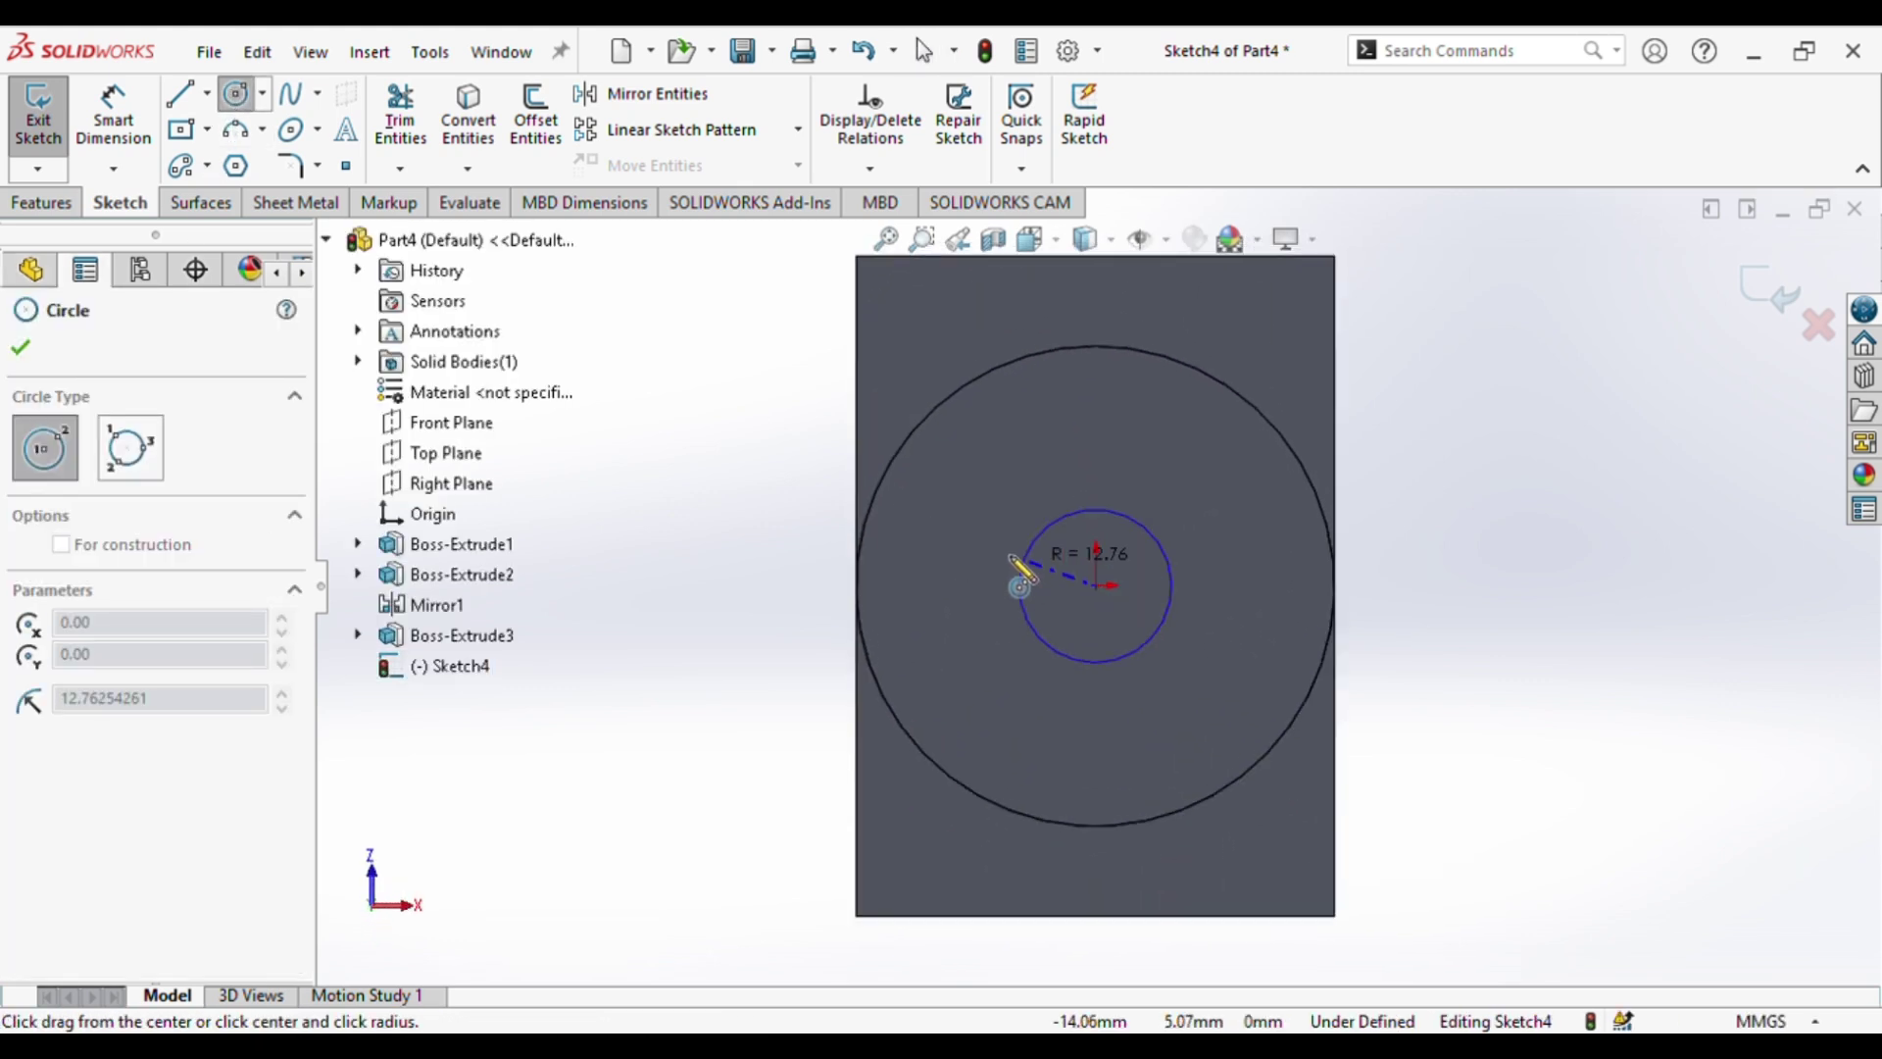
click(930, 544)
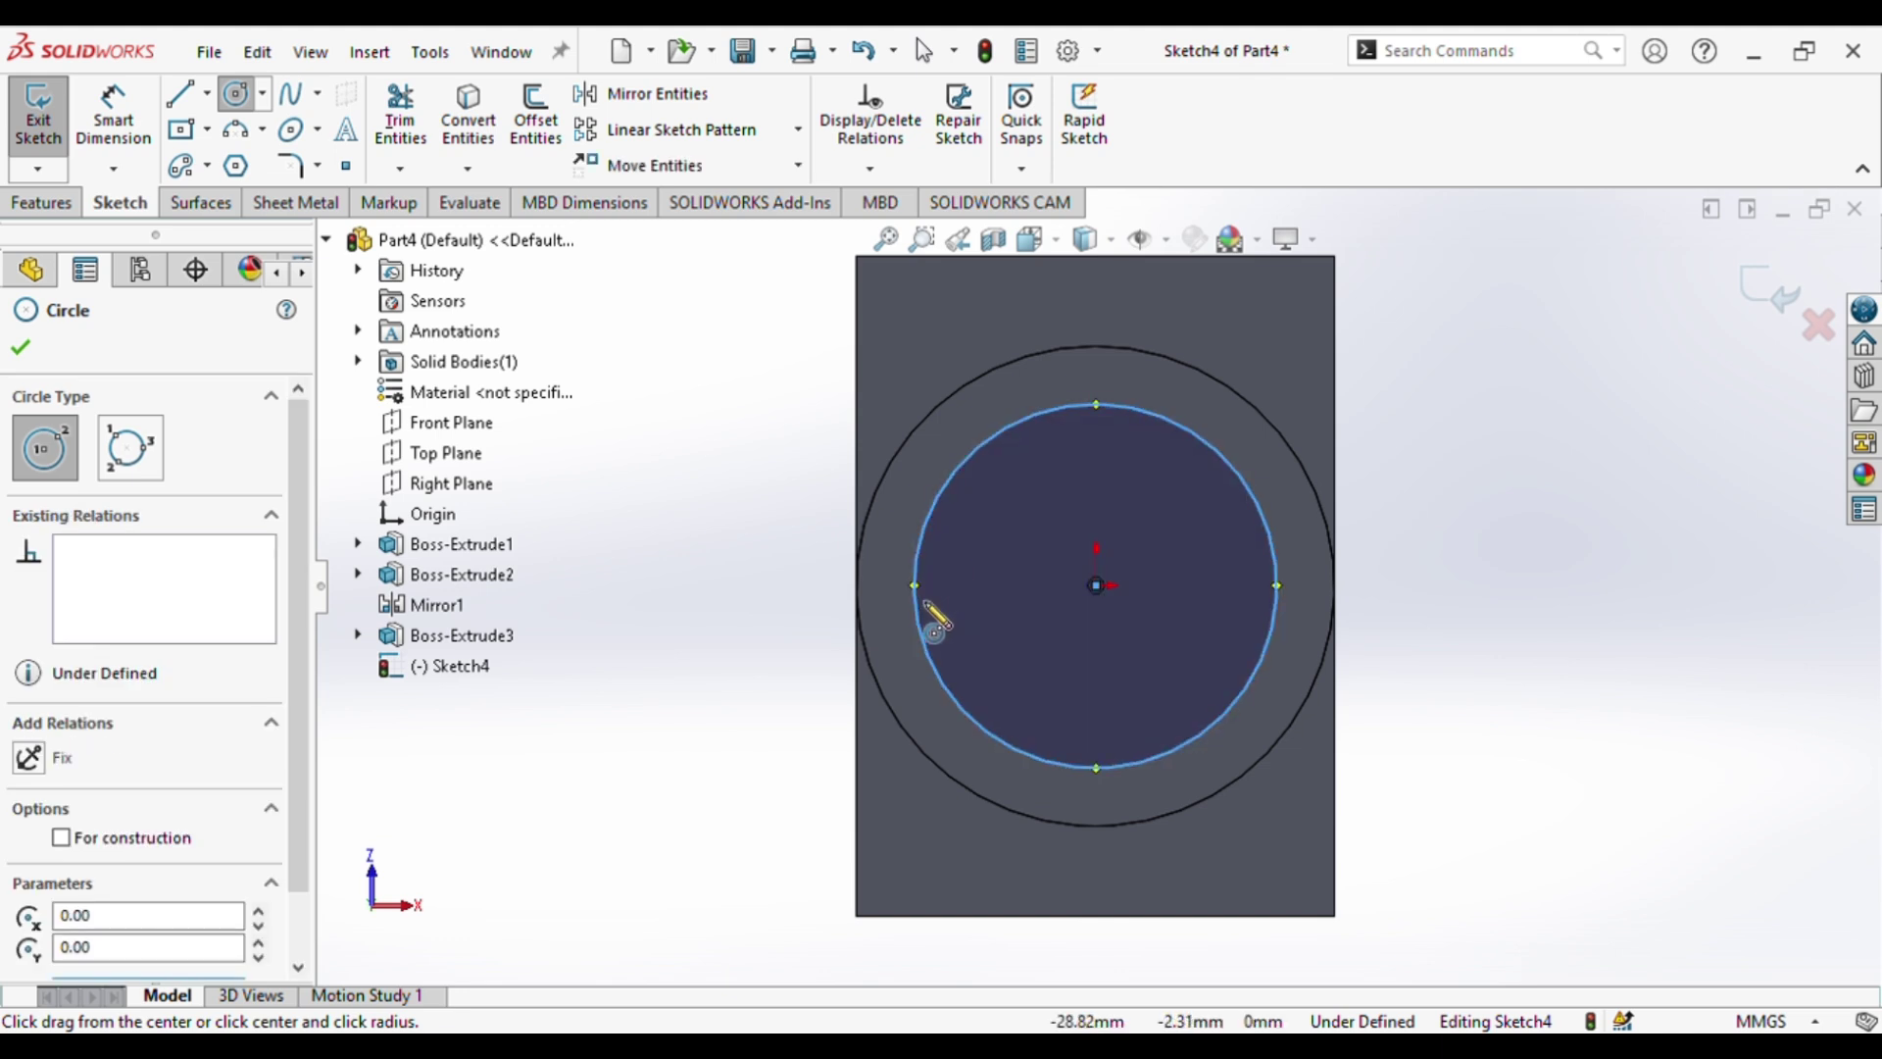
key(Escape)
- Set the circle's radius to 30 and close Sketch4
click(929, 543)
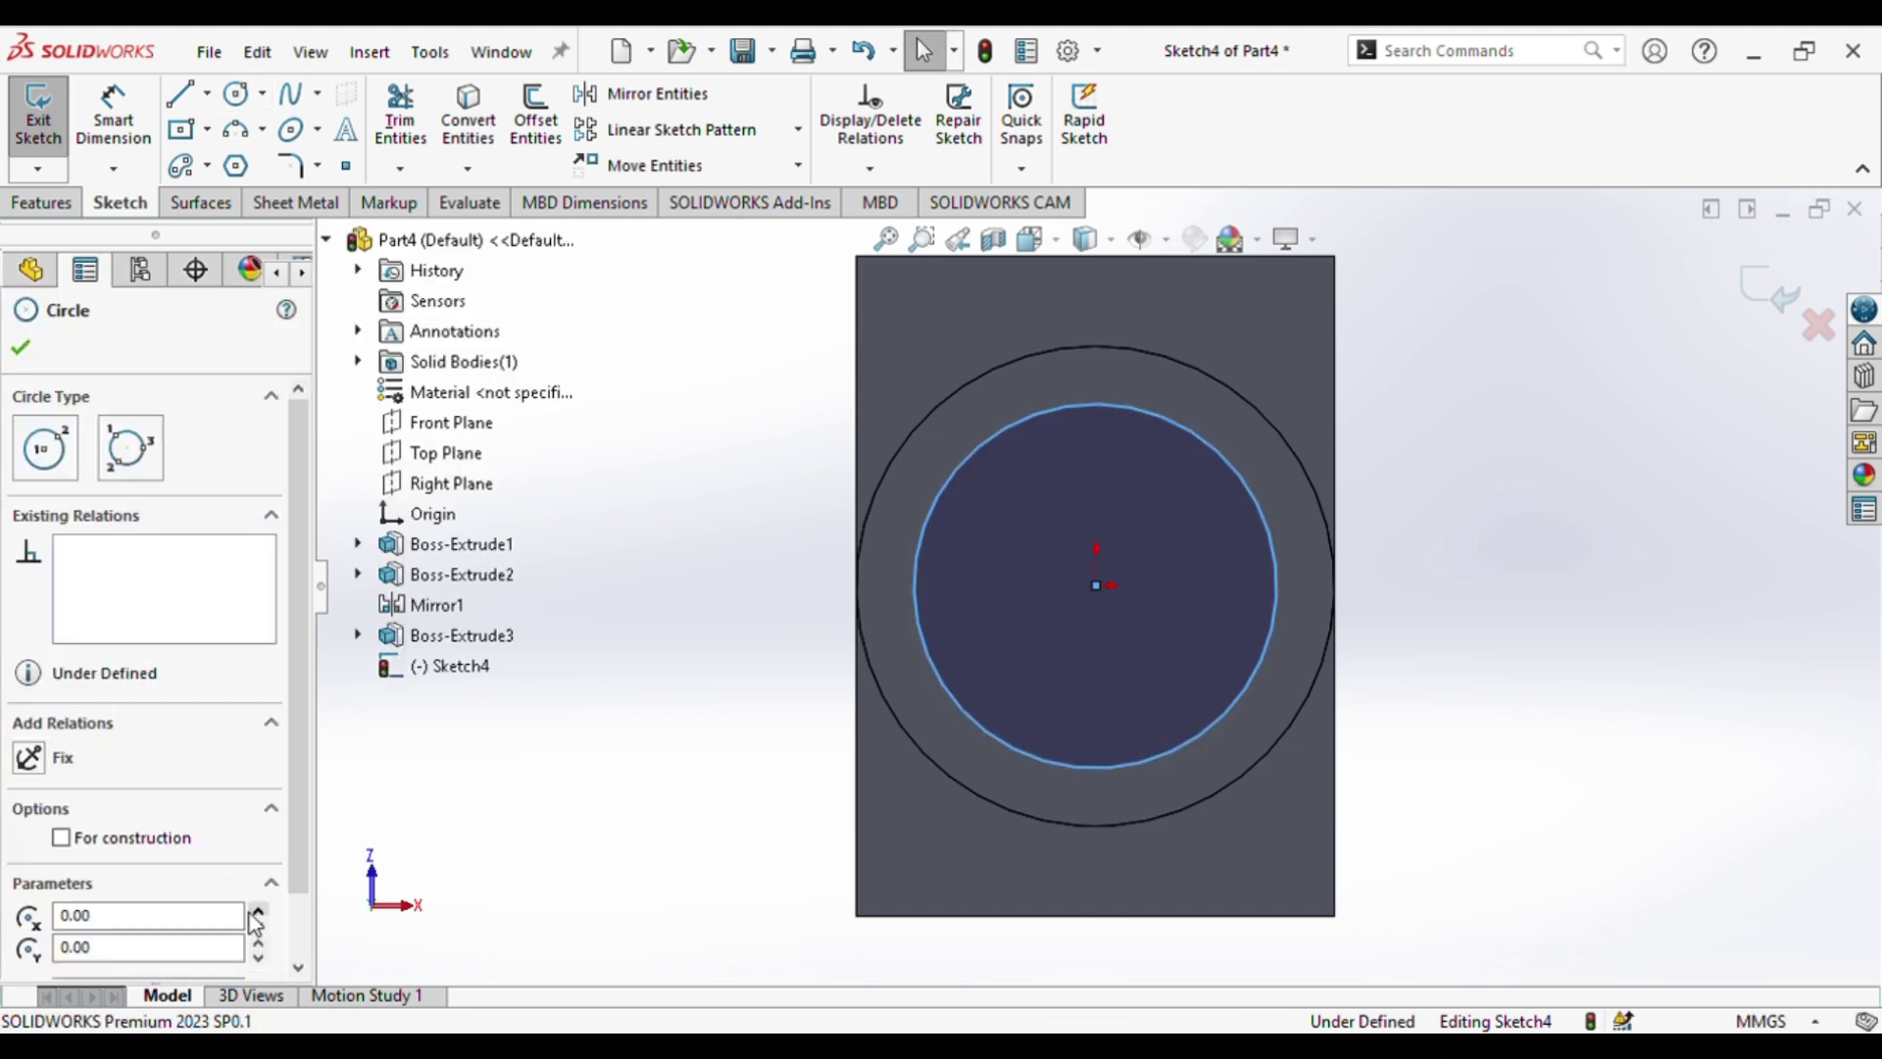
scroll(154, 941, down, 2)
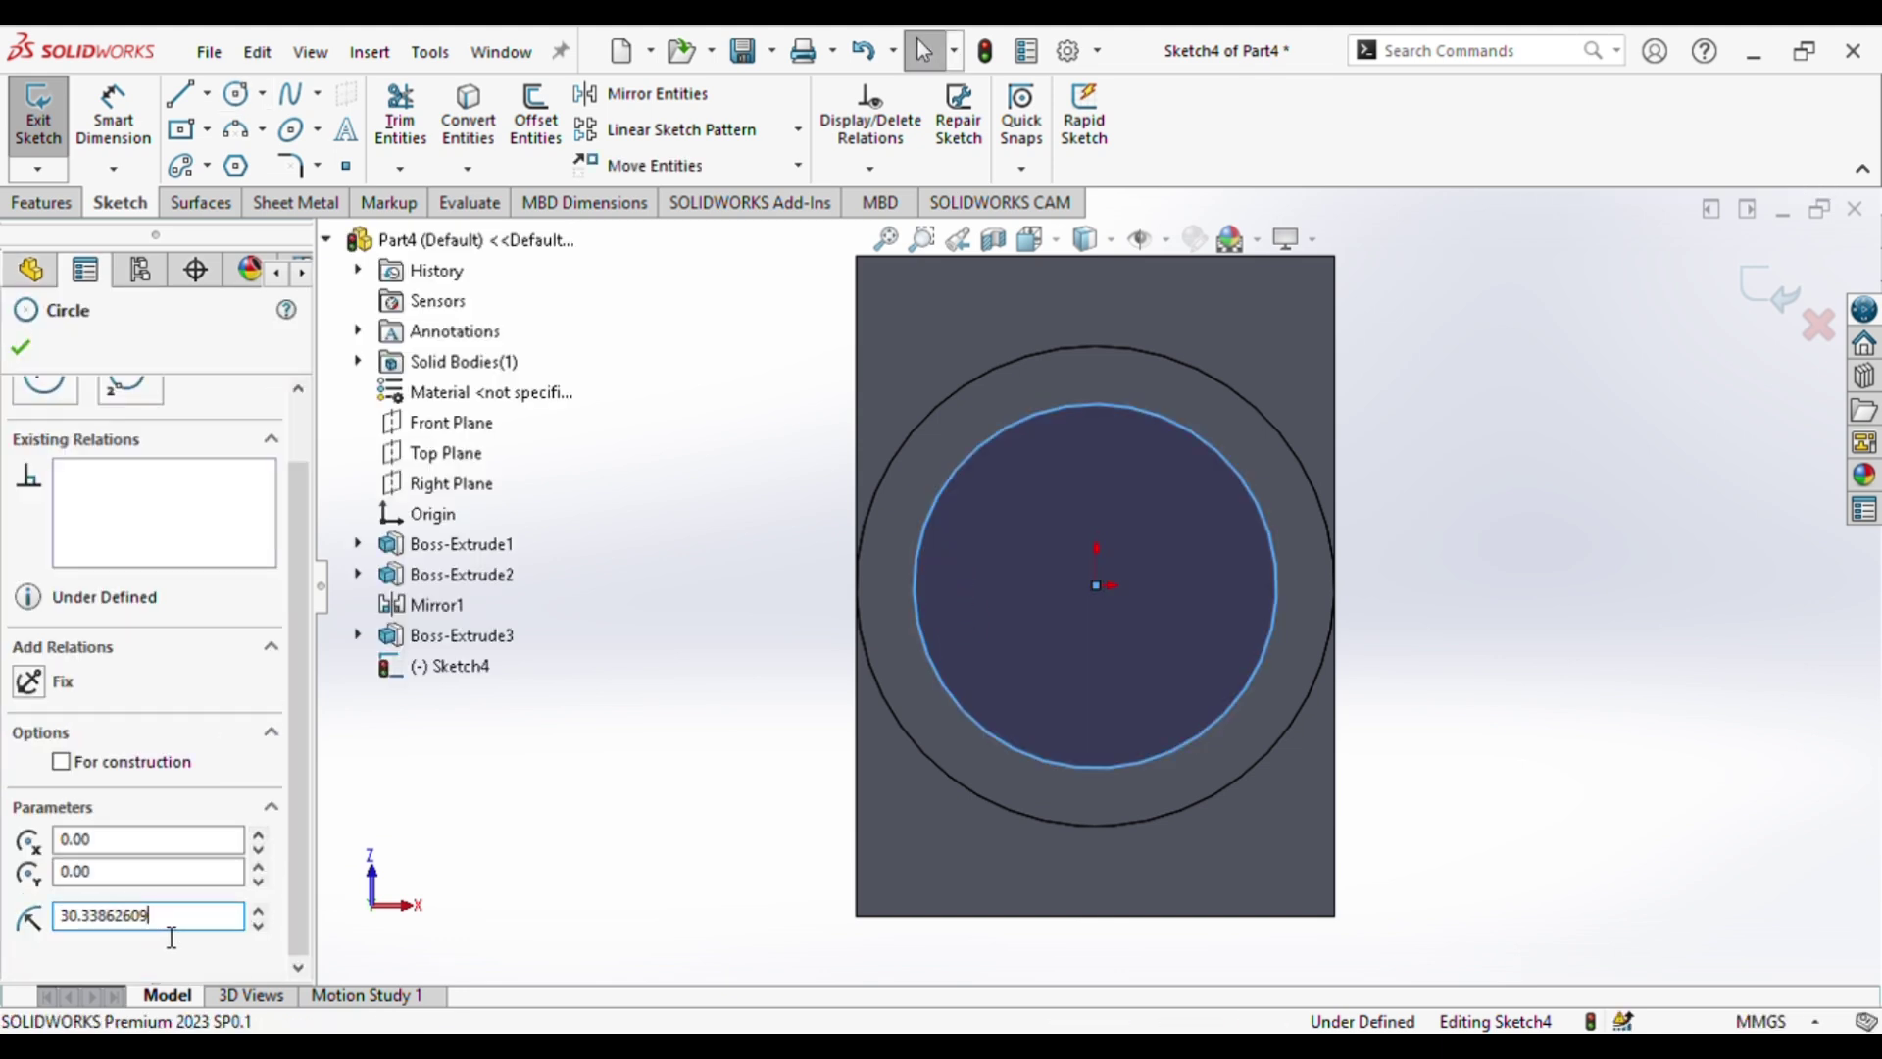
double_click(166, 925)
text(30)
key(Return)
click(1769, 289)
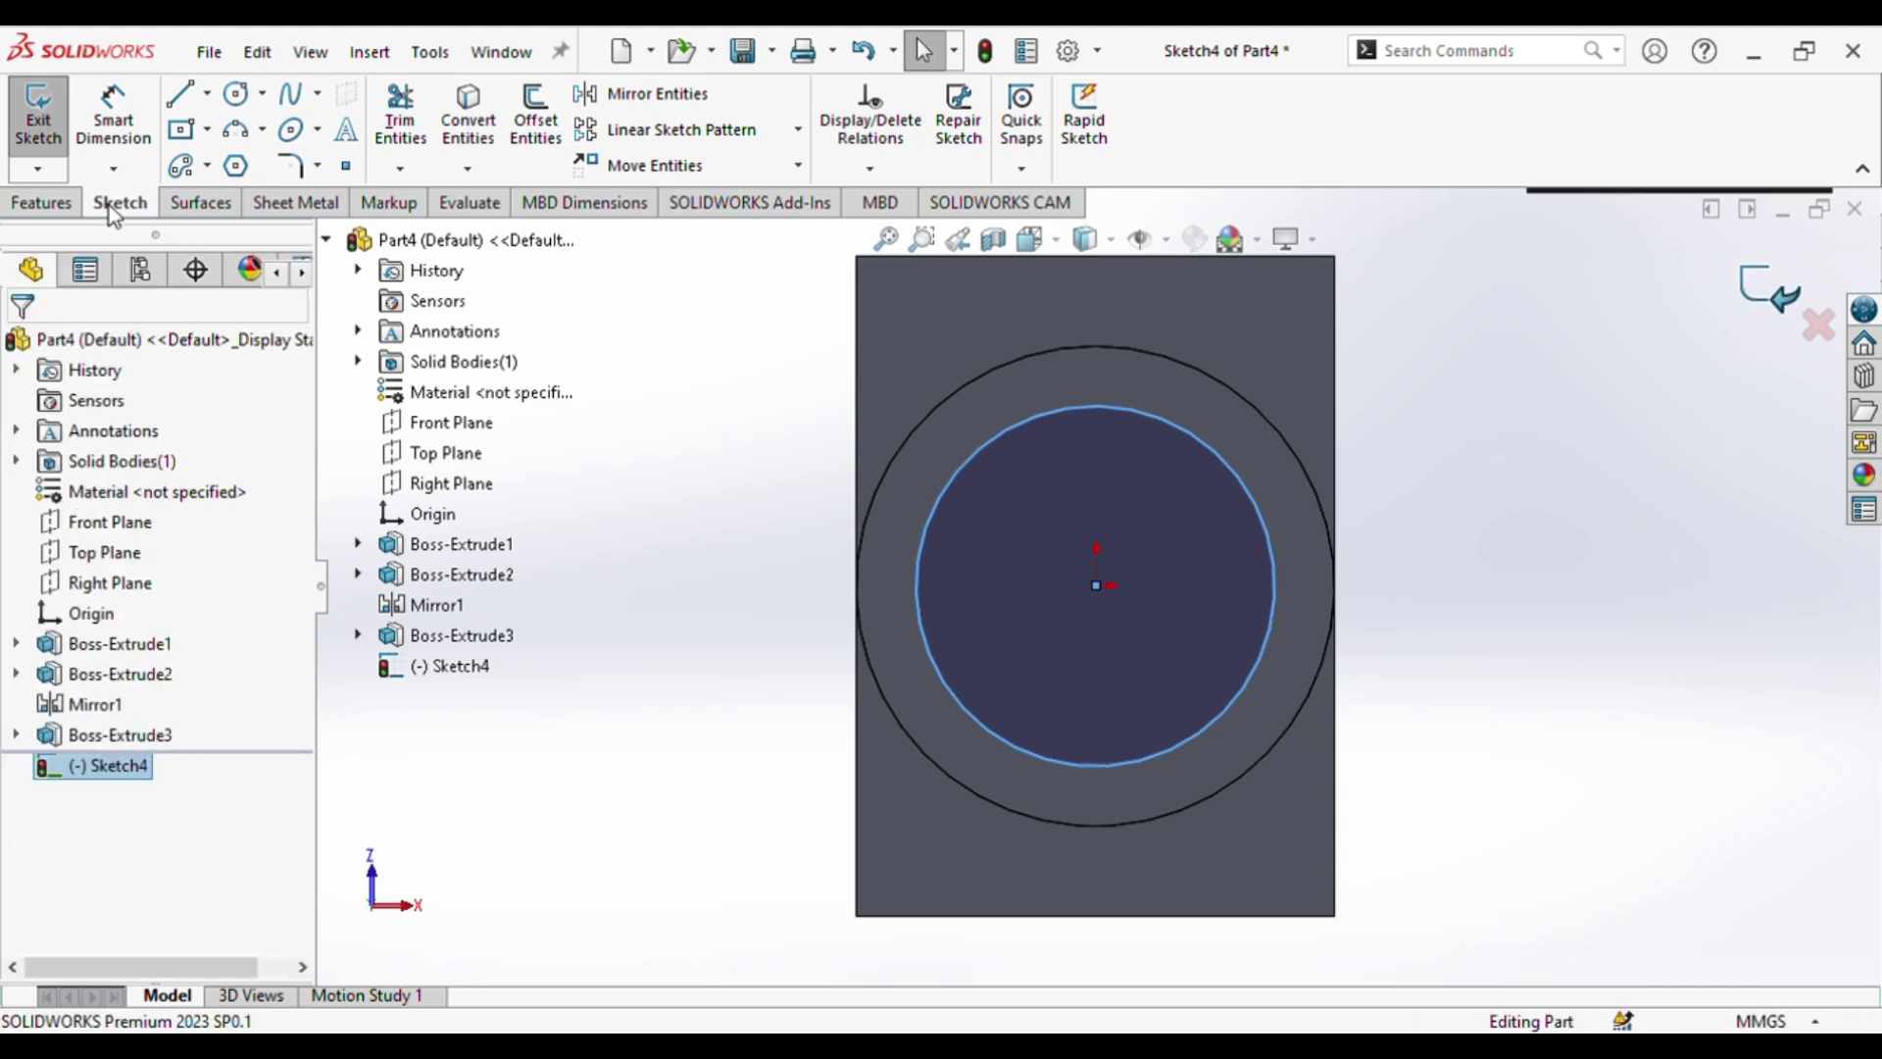
click(409, 122)
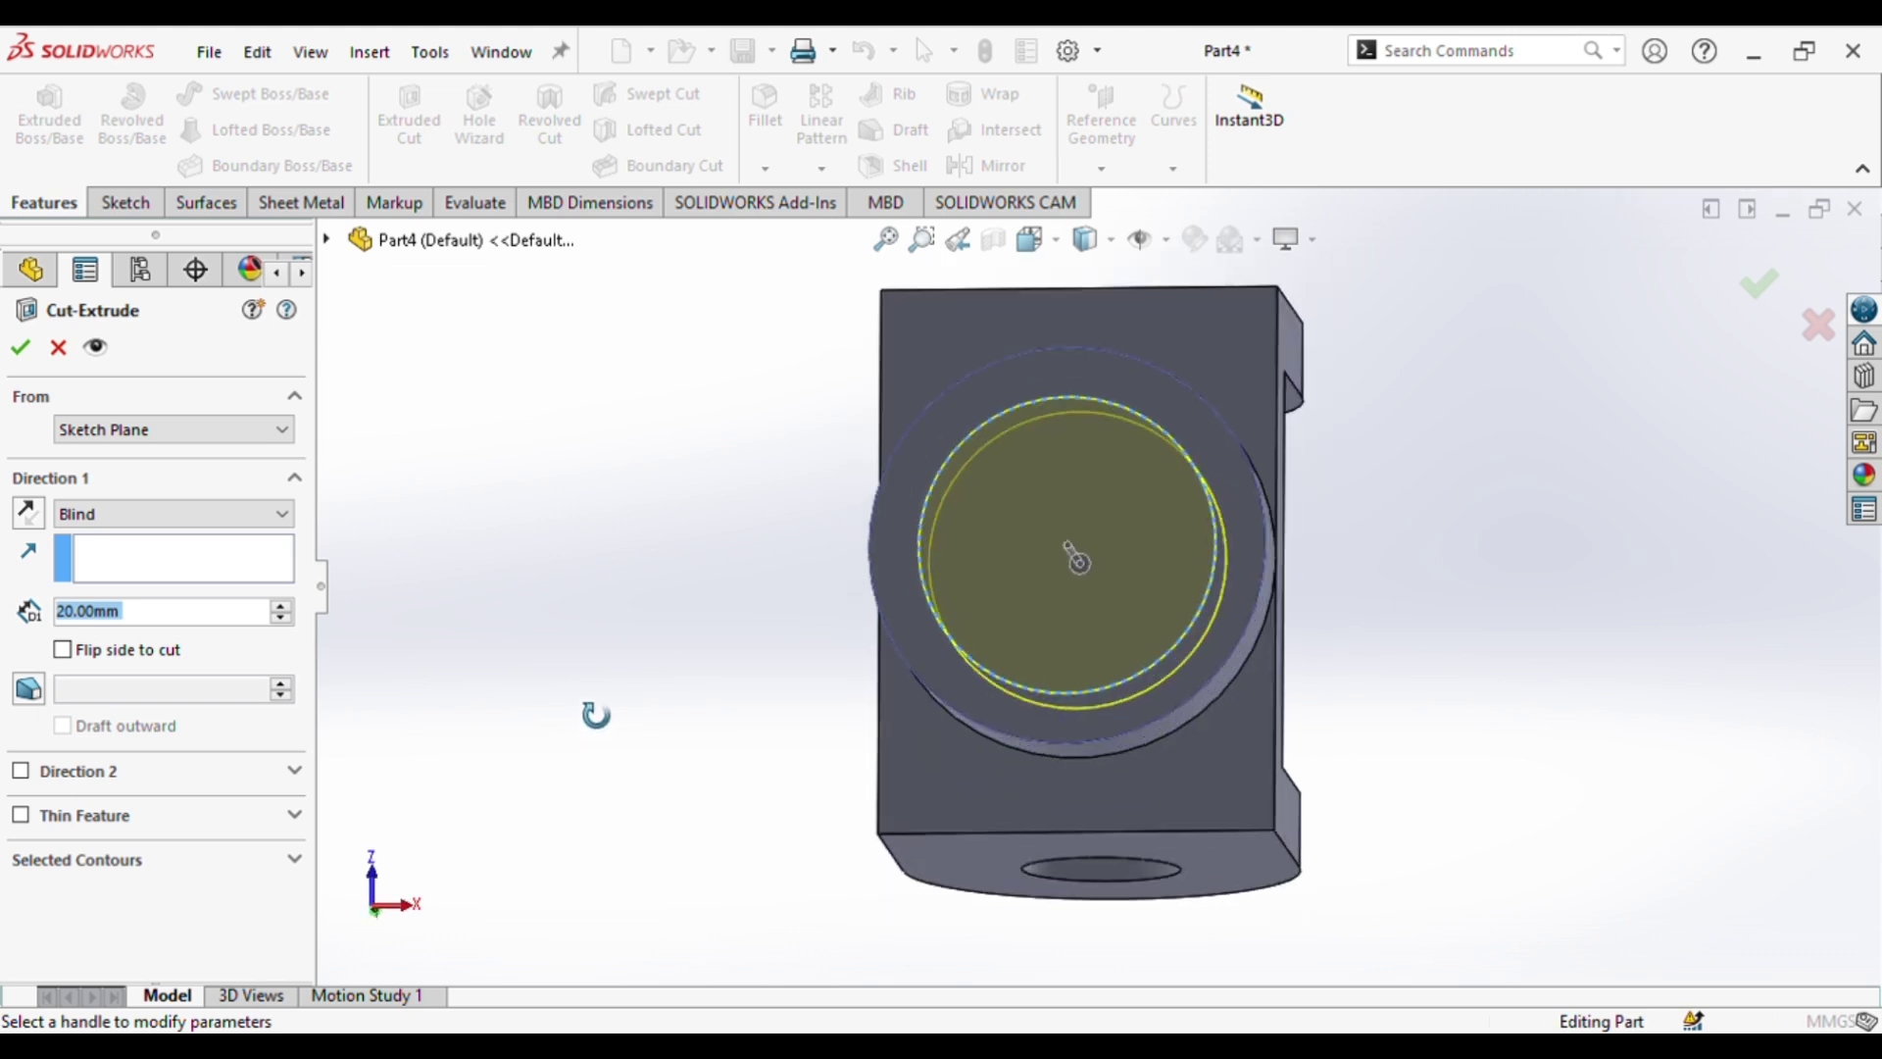
- Cut the radius-30 circle 15 mm deep (blind) into the boss as Cut-Extrude1
double_click(231, 615)
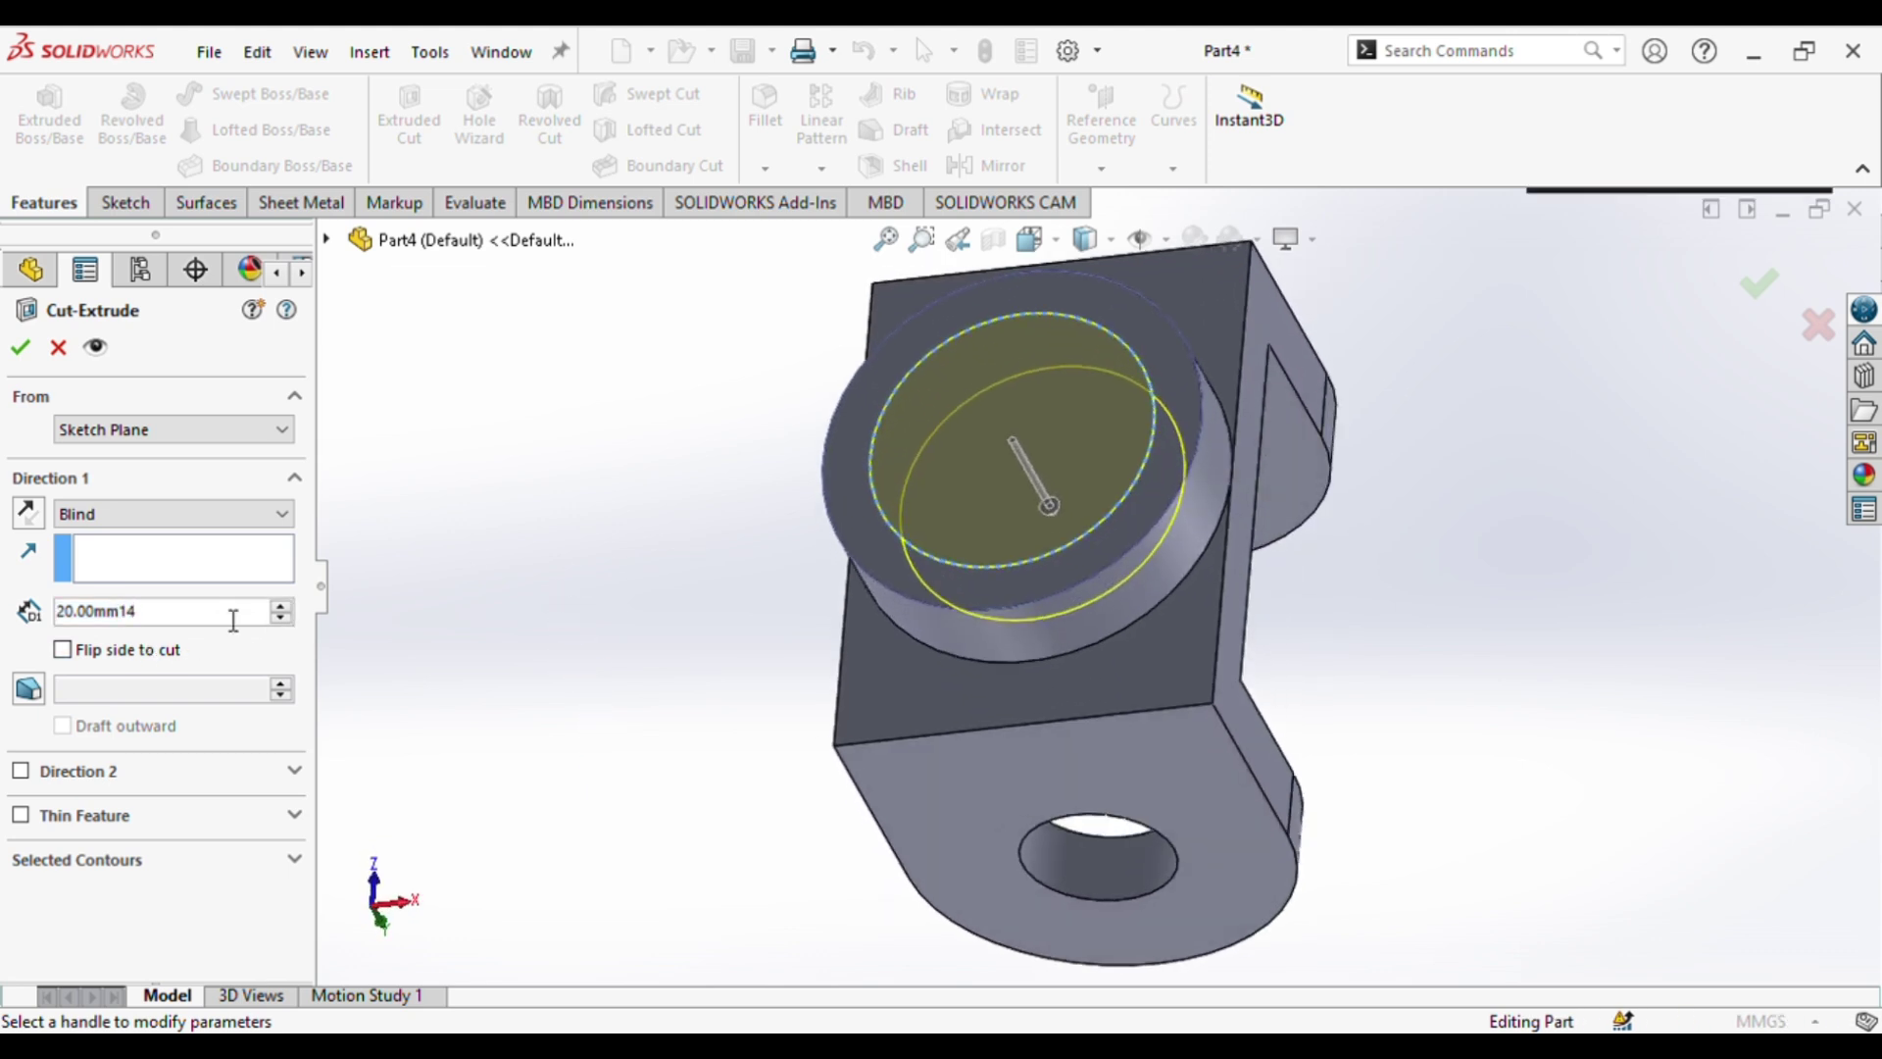
key(Return)
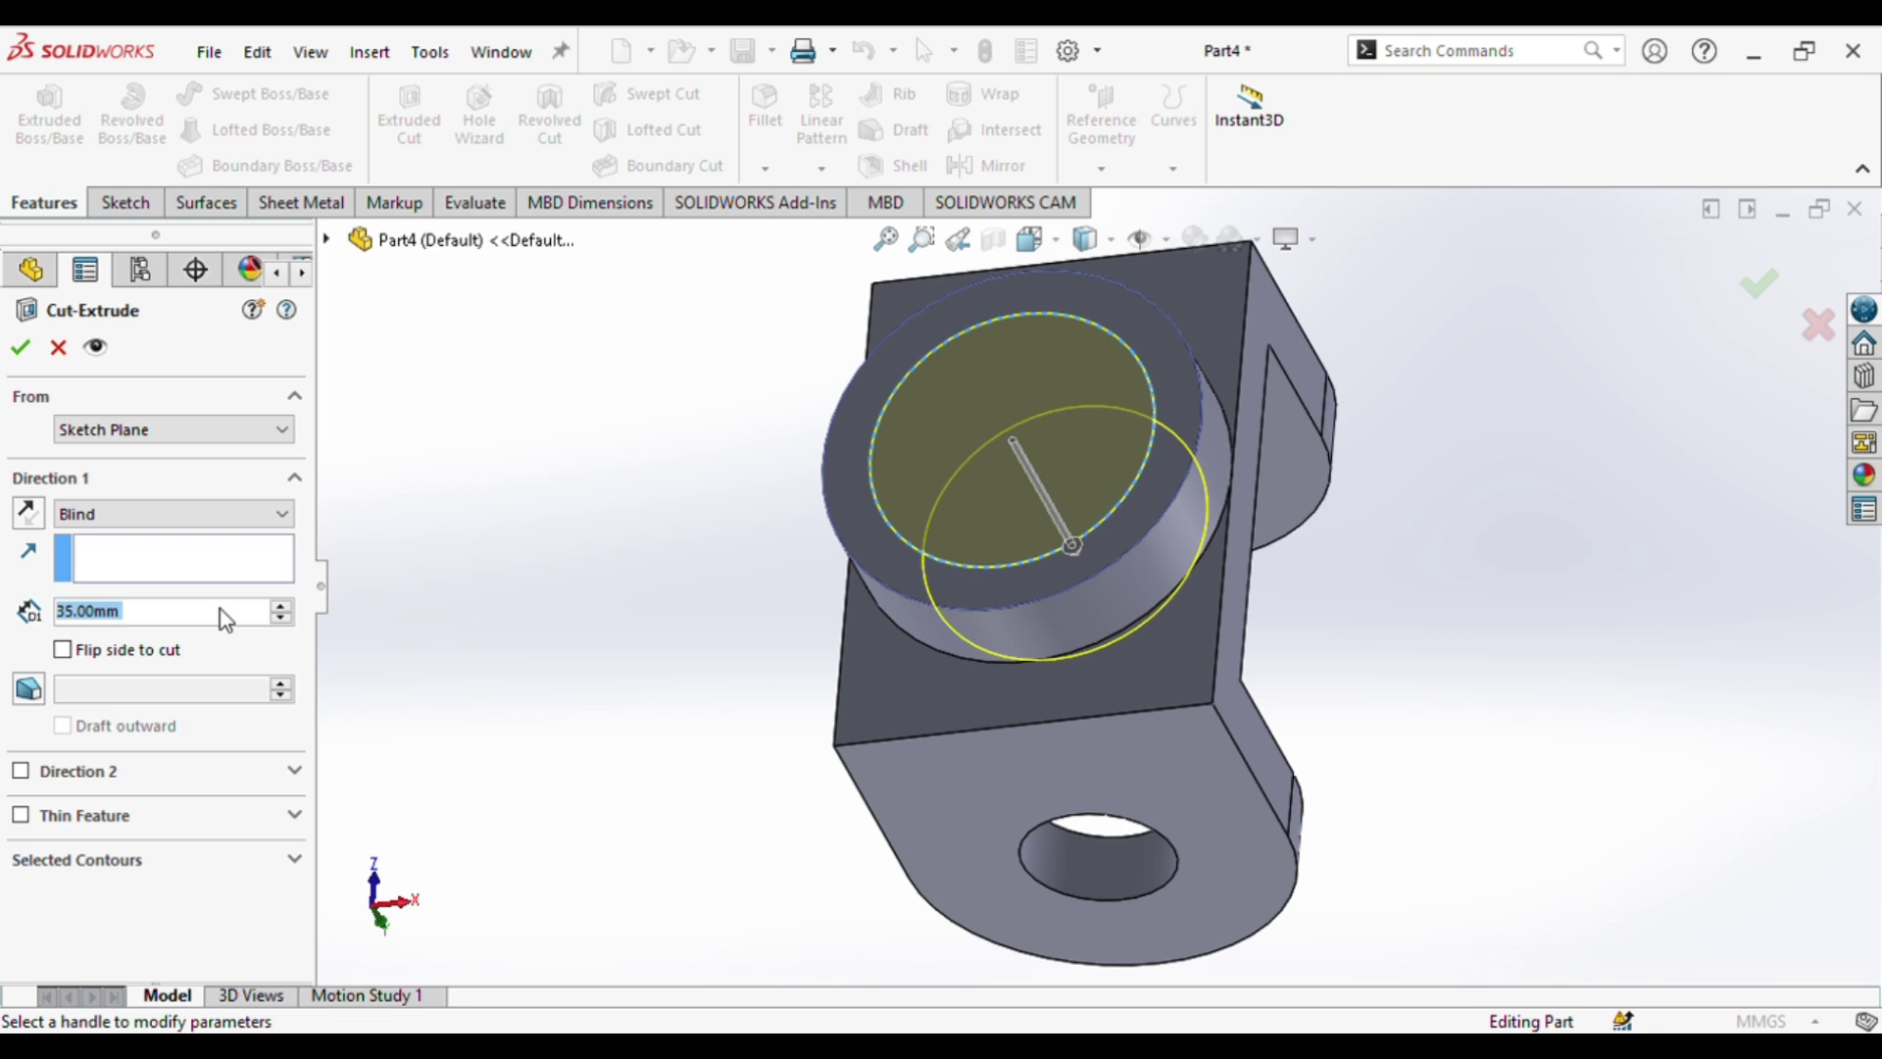
click(282, 619)
click(282, 619)
middle_drag(525, 773, 674, 649)
click(1759, 281)
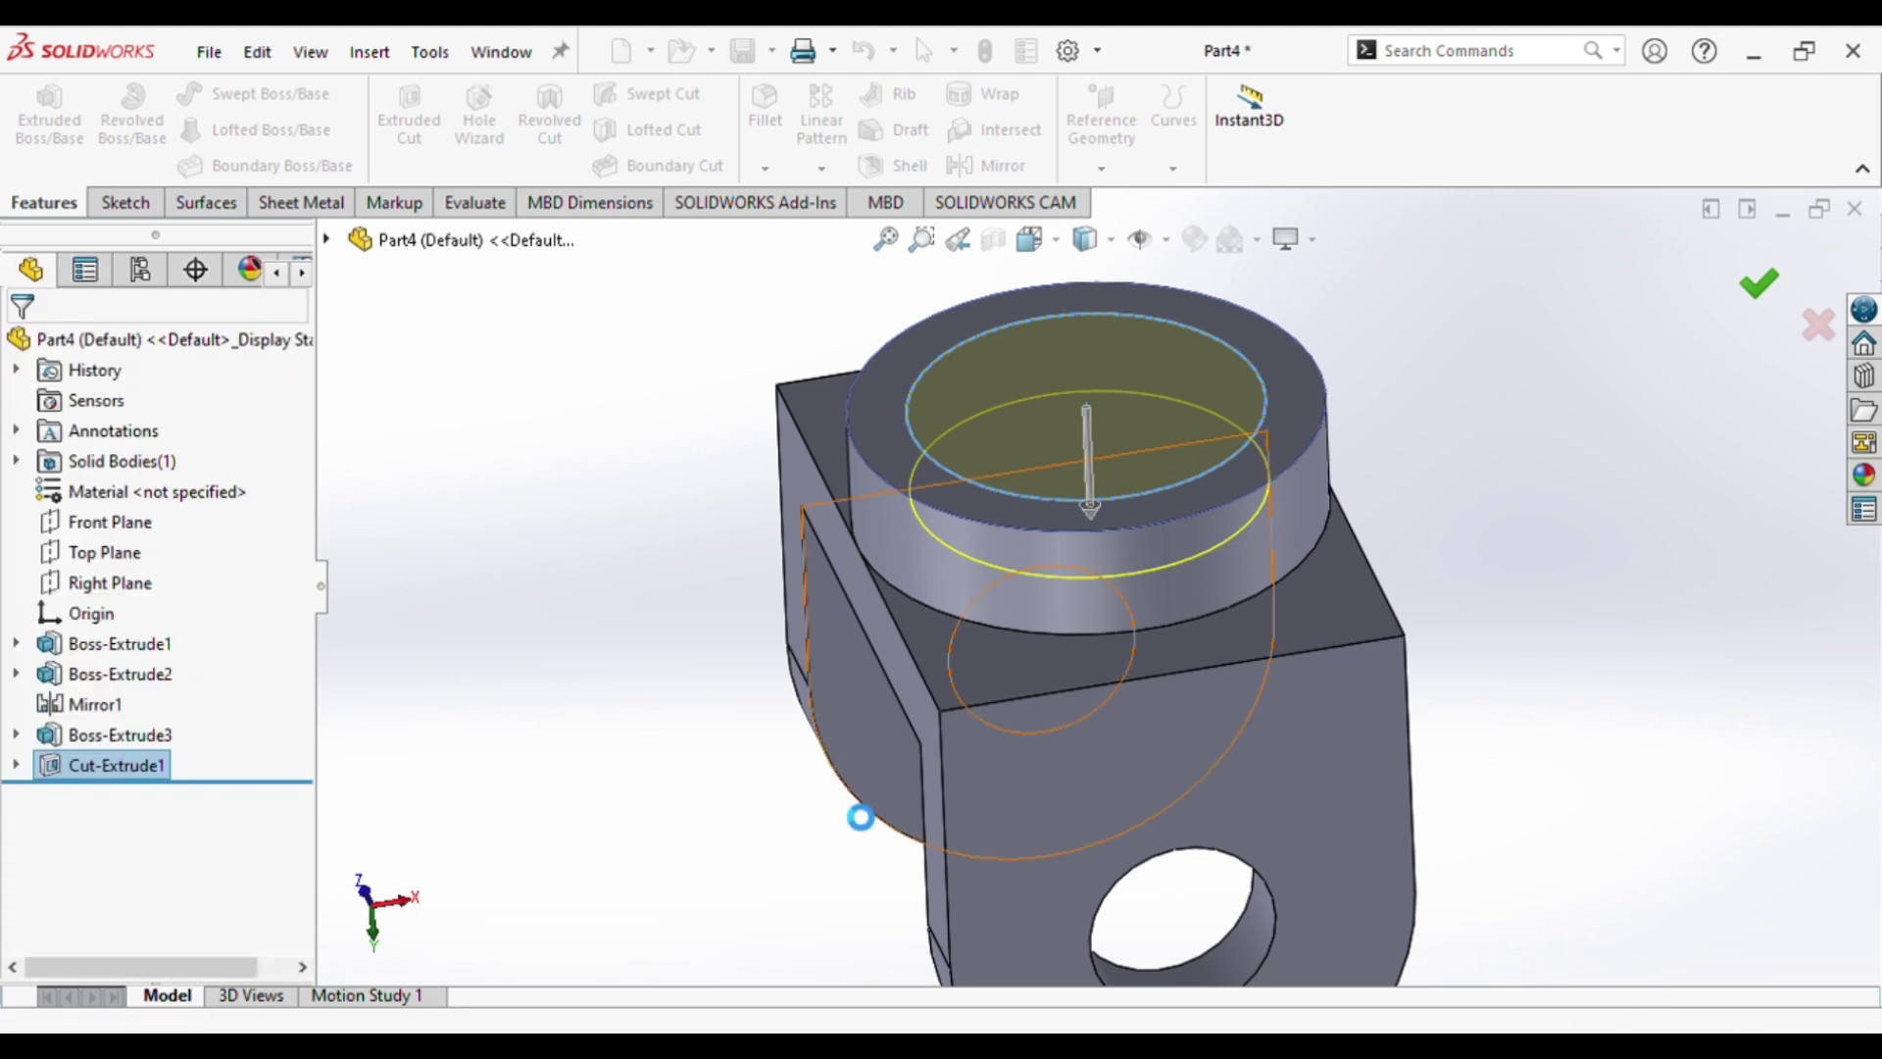
middle_drag(787, 829, 1114, 621)
- Start Sketch5 on the counterbore floor and draw a circle centred on the origin
click(1189, 567)
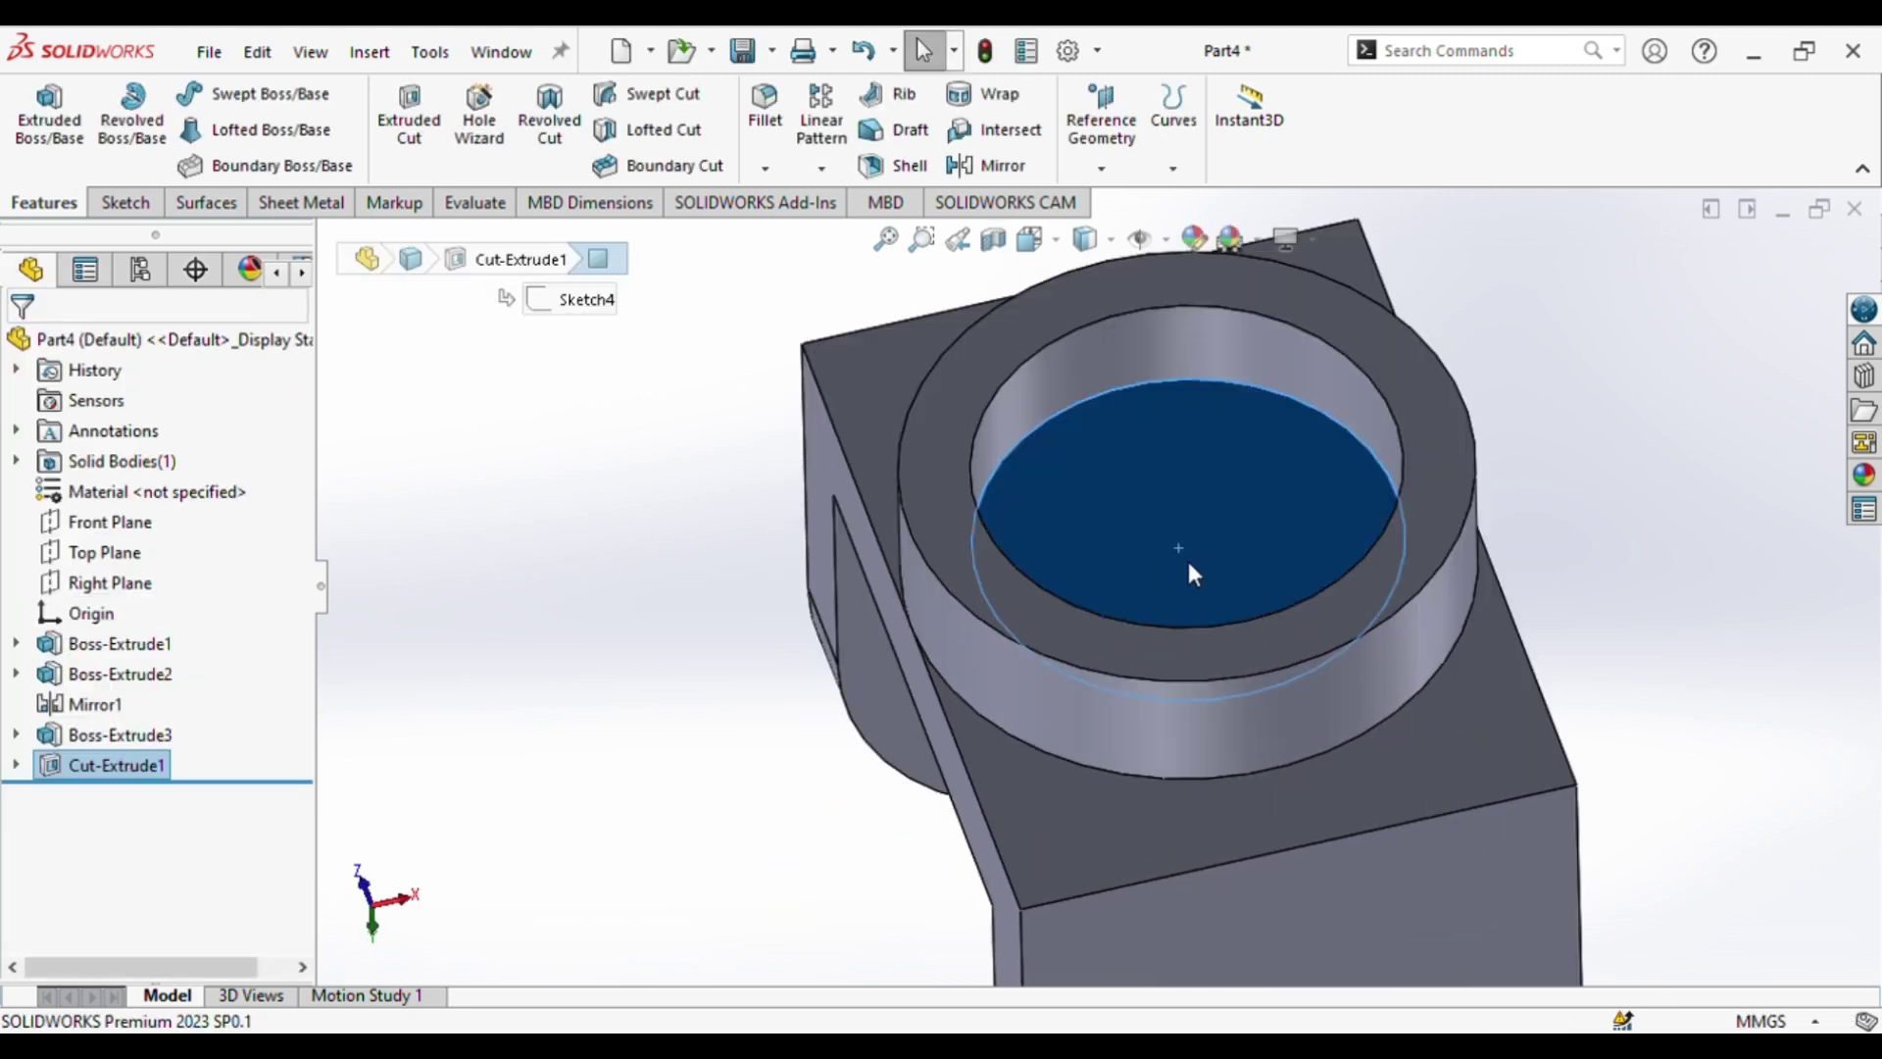
click(1303, 504)
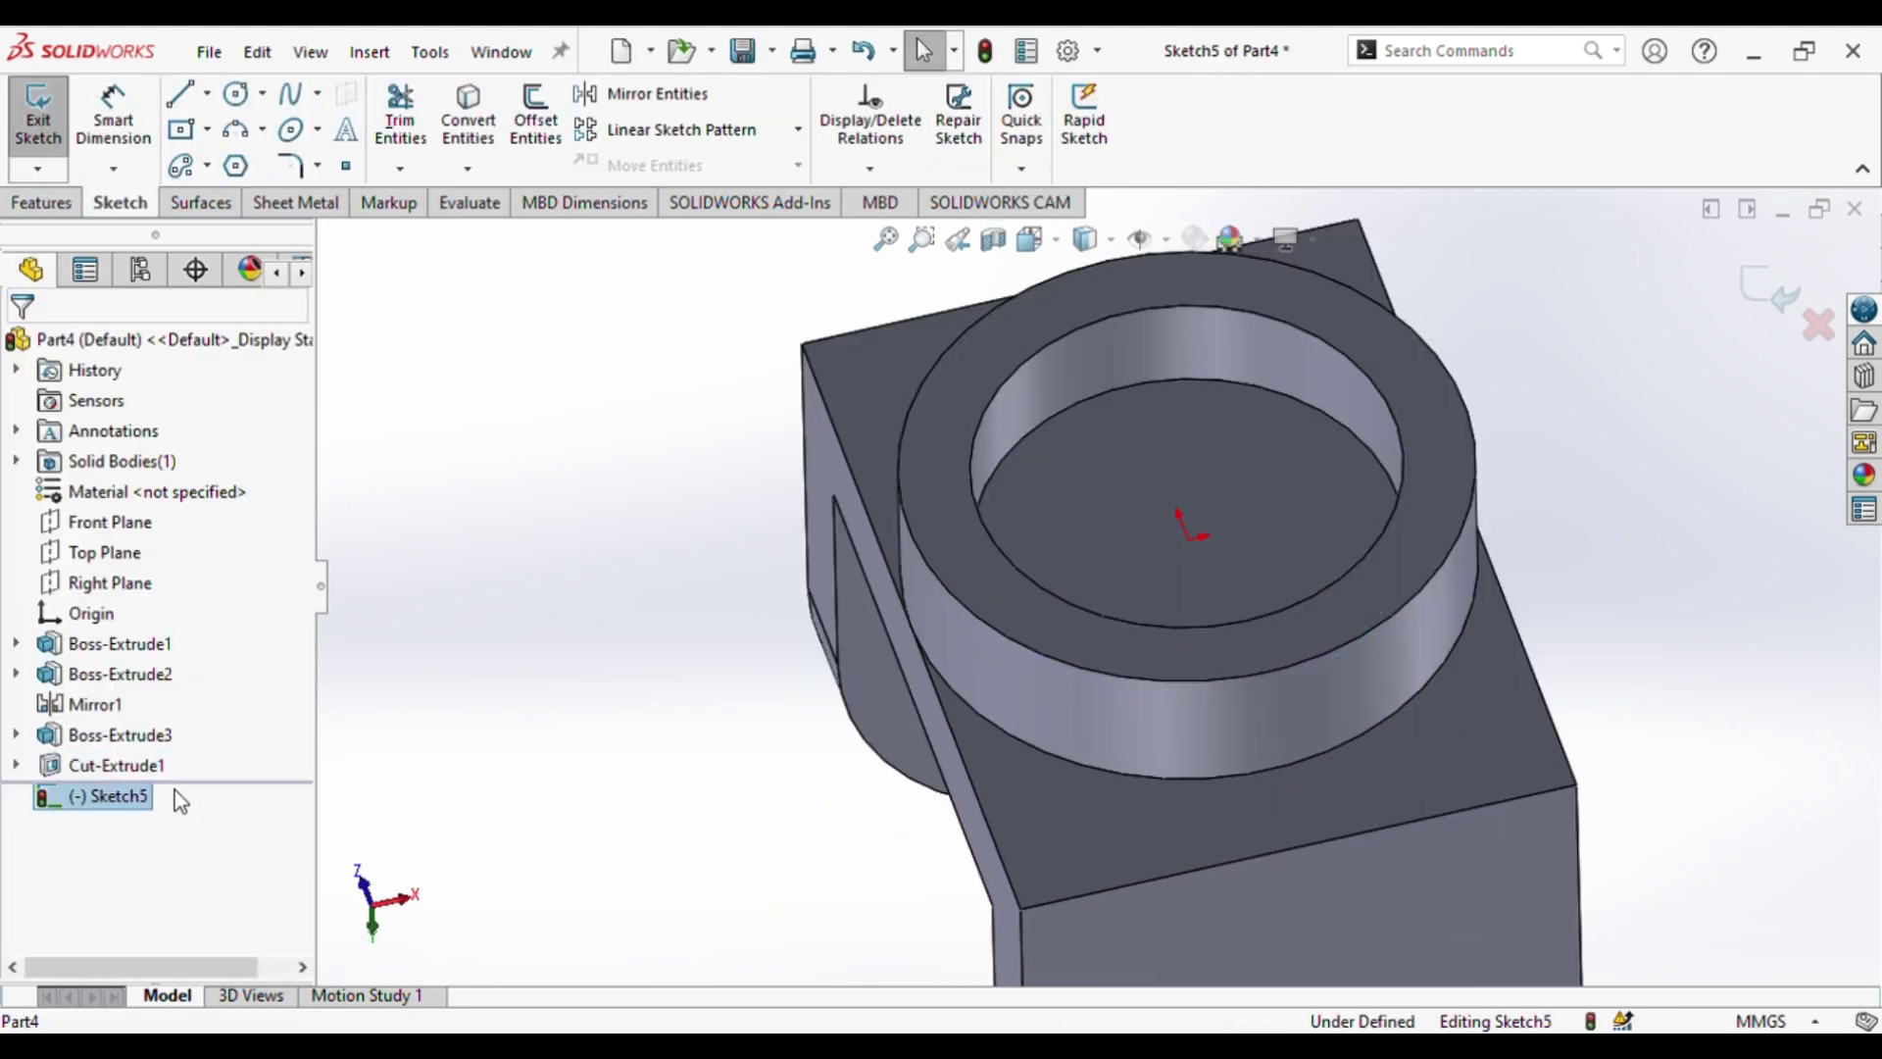
click(236, 94)
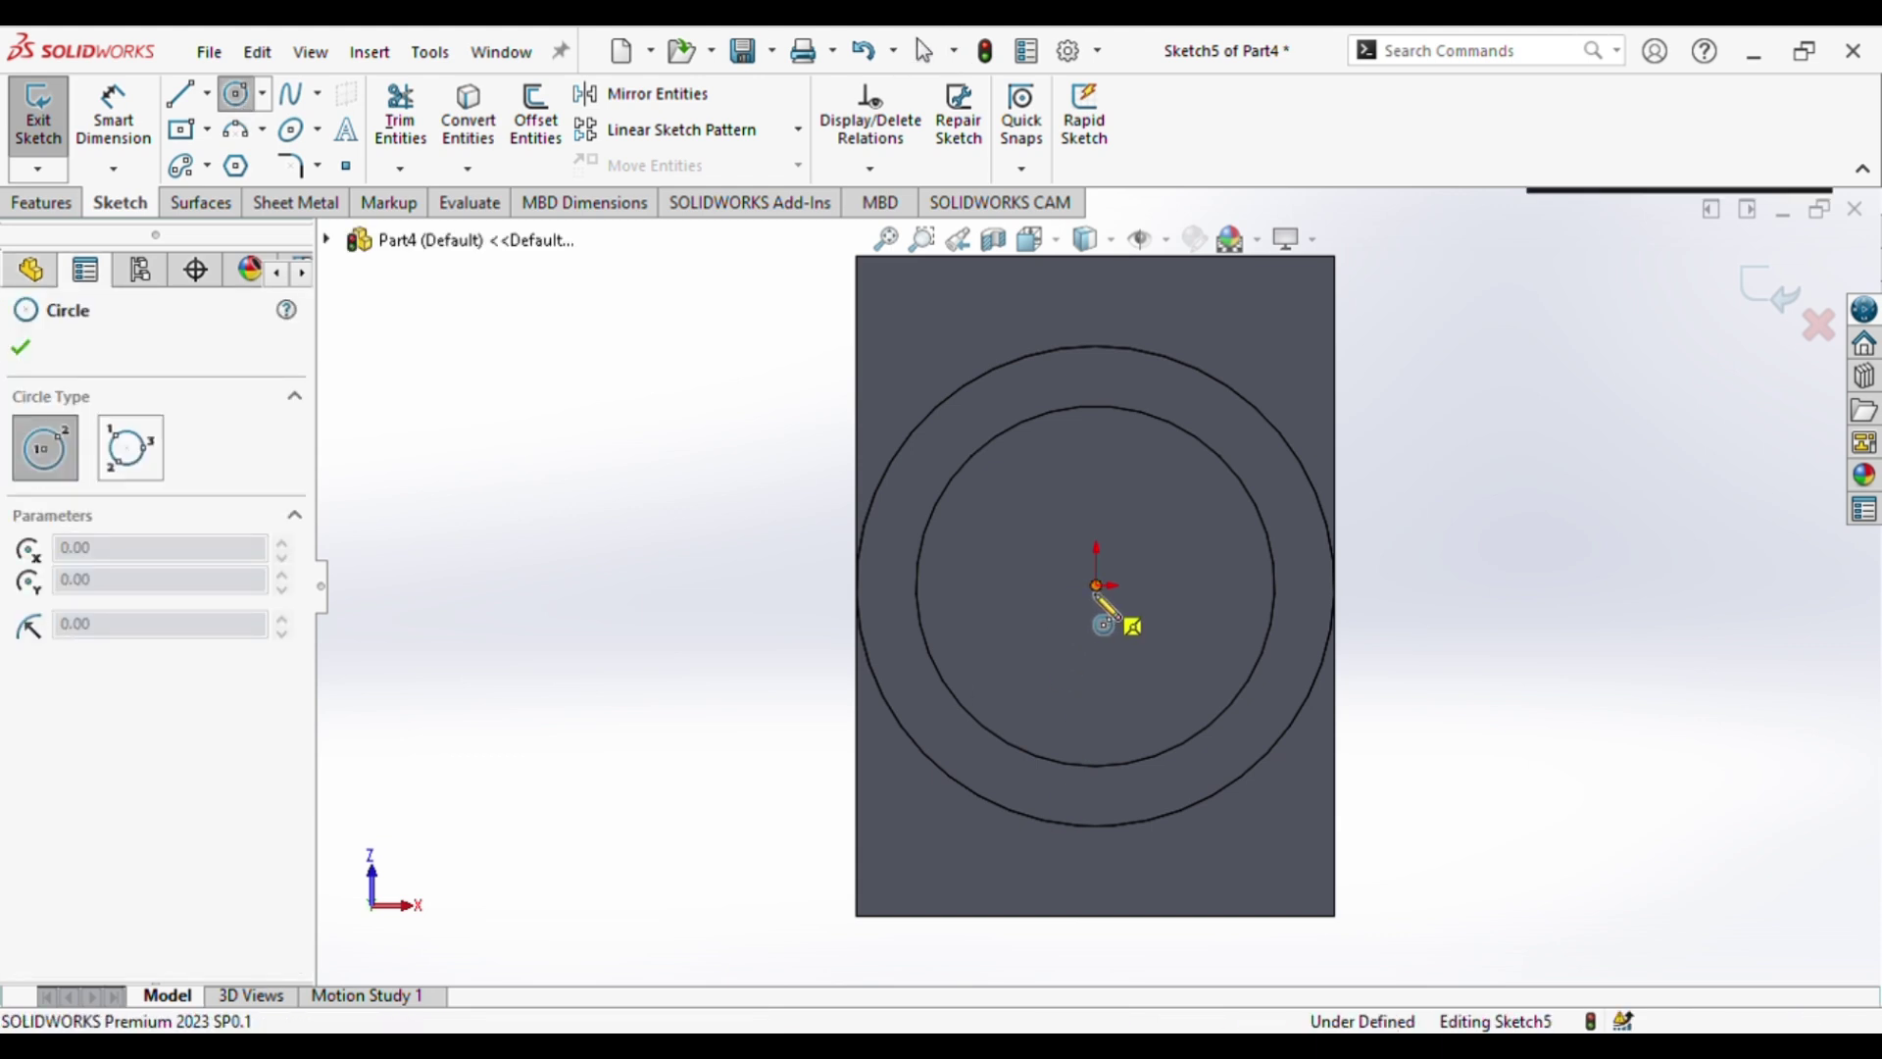
click(1096, 585)
click(1036, 542)
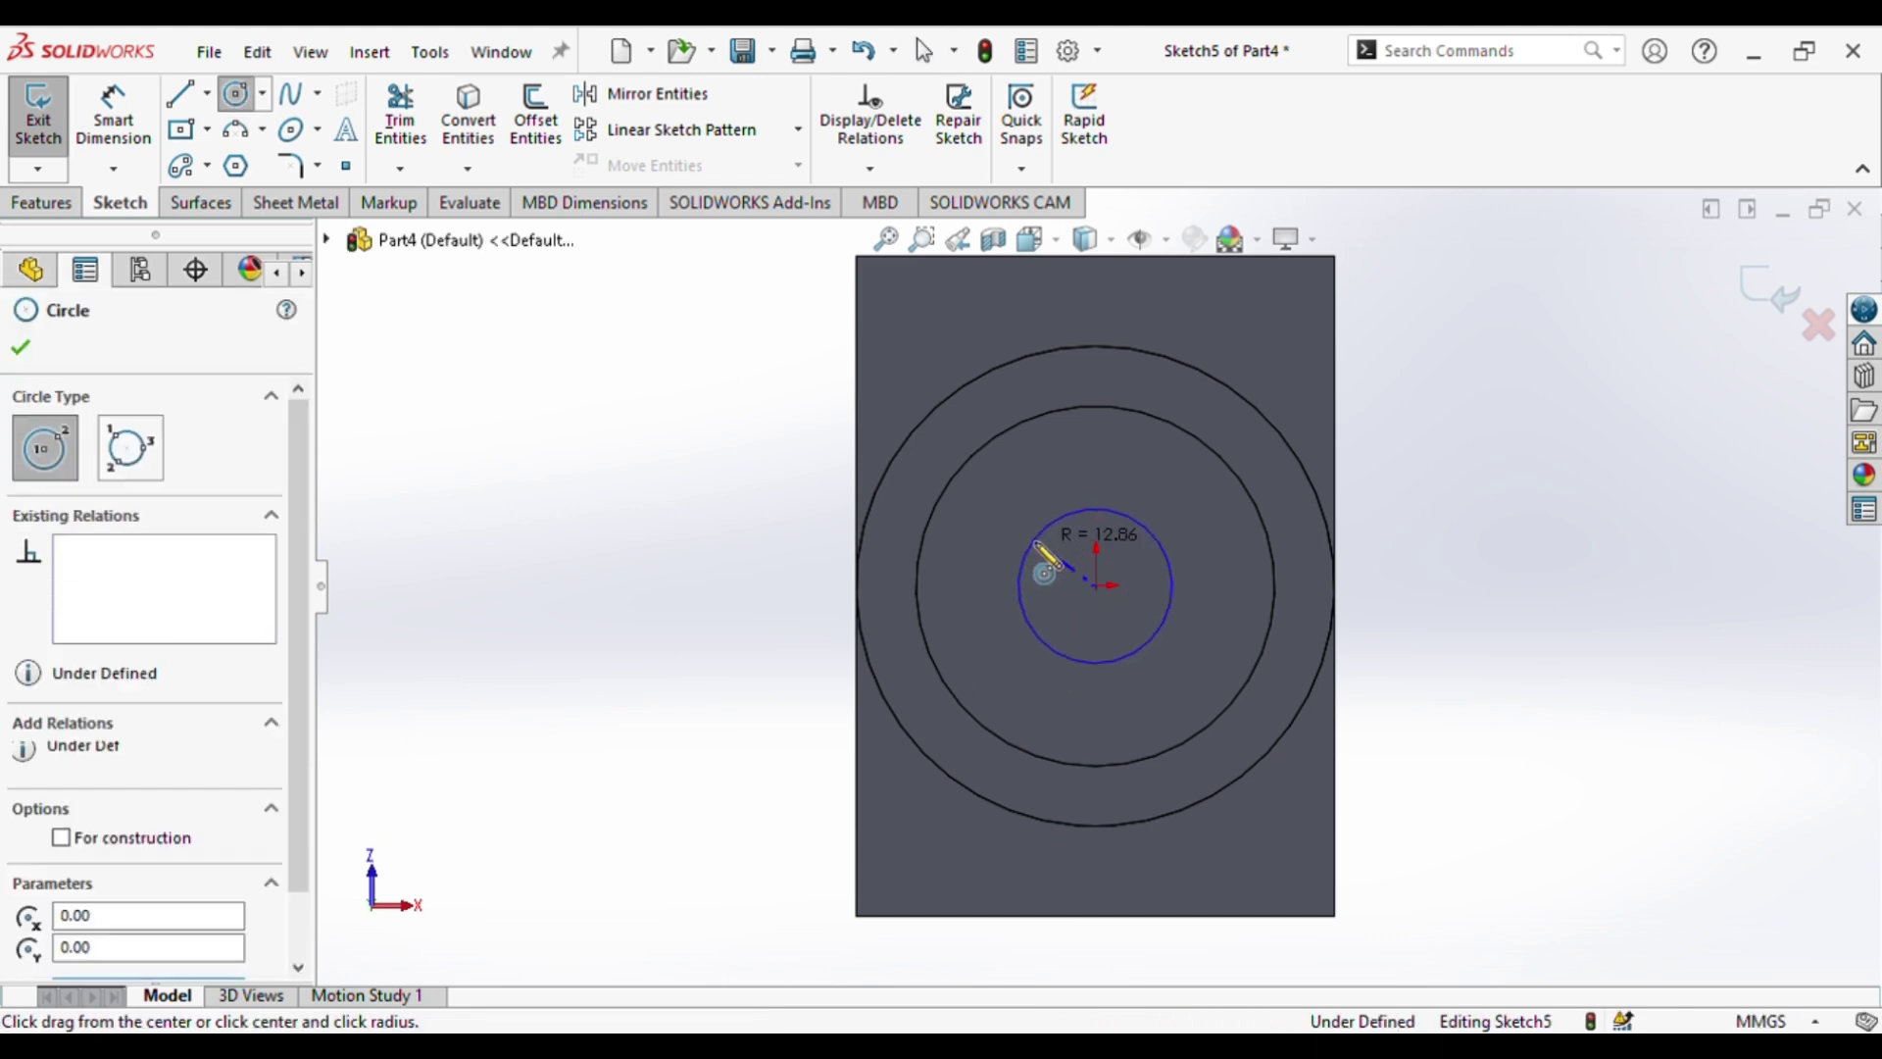
key(Escape)
- Set the small circle's radius to 30/2, giving 15 mm
scroll(278, 950, down, 1)
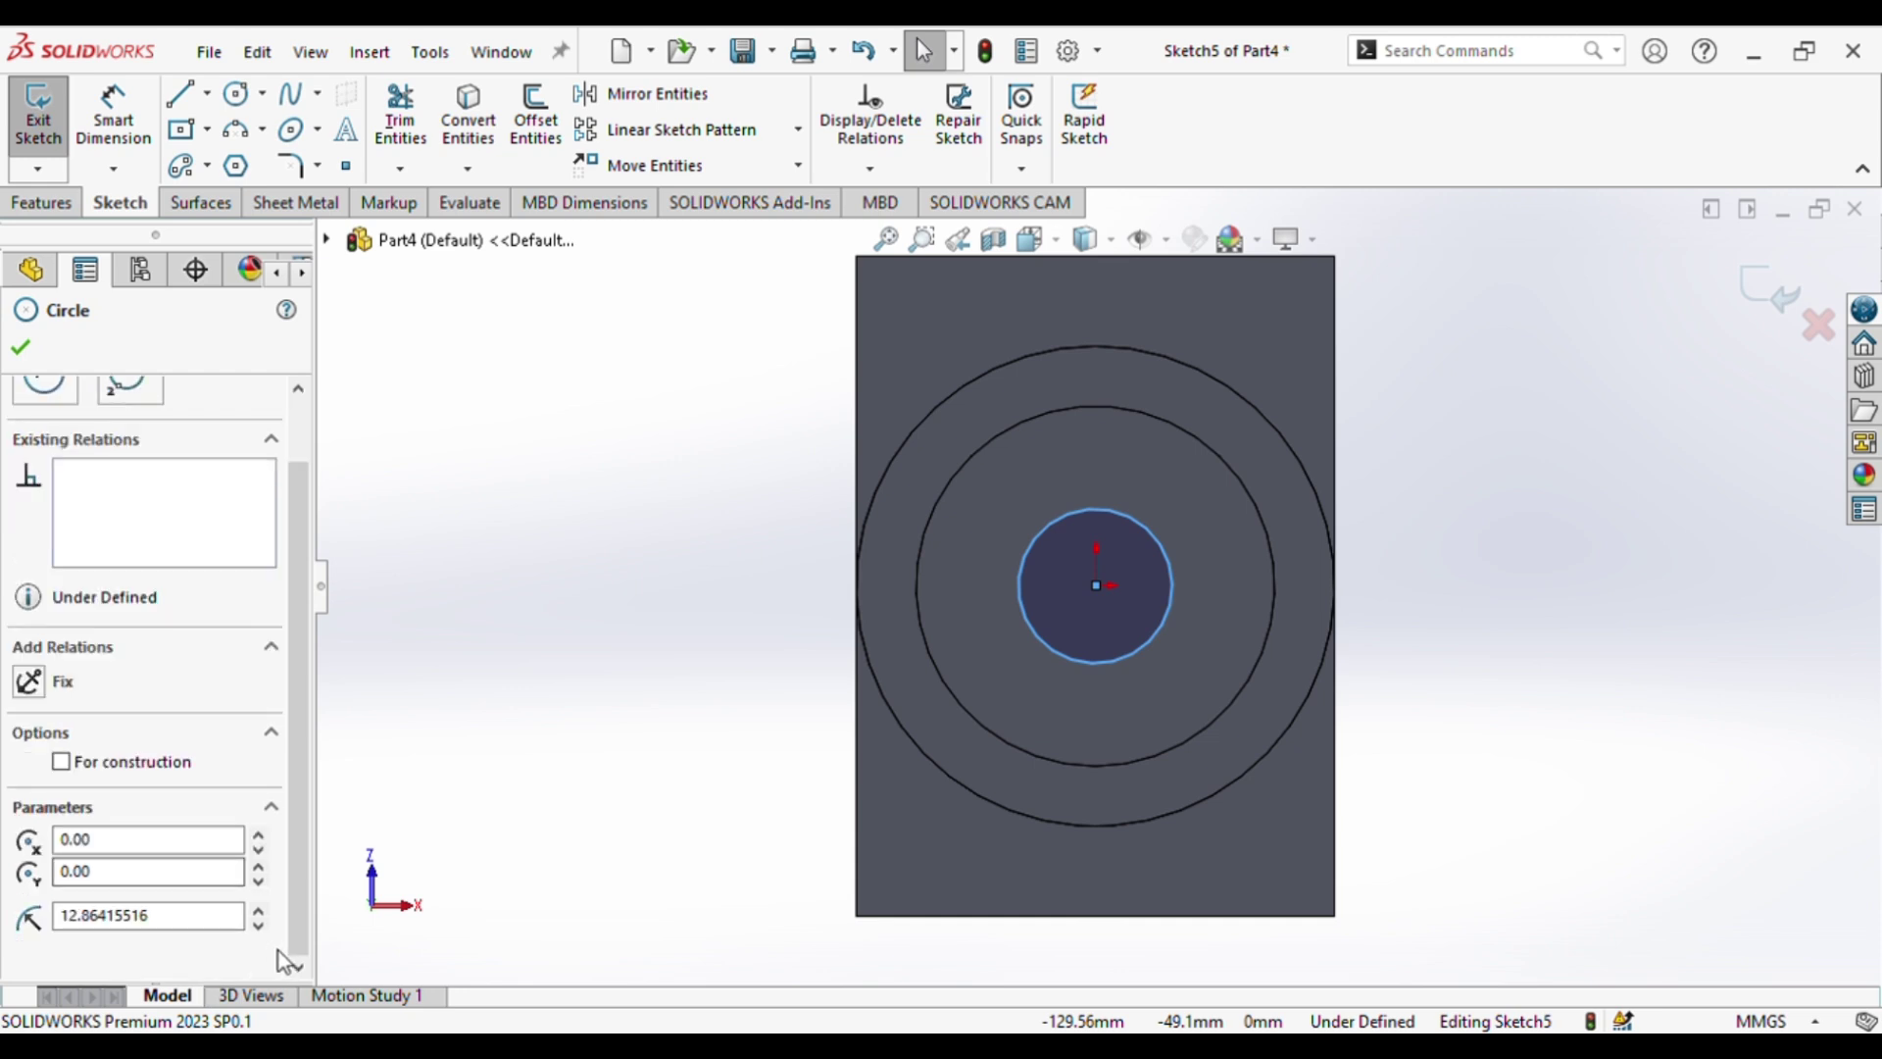
double_click(250, 920)
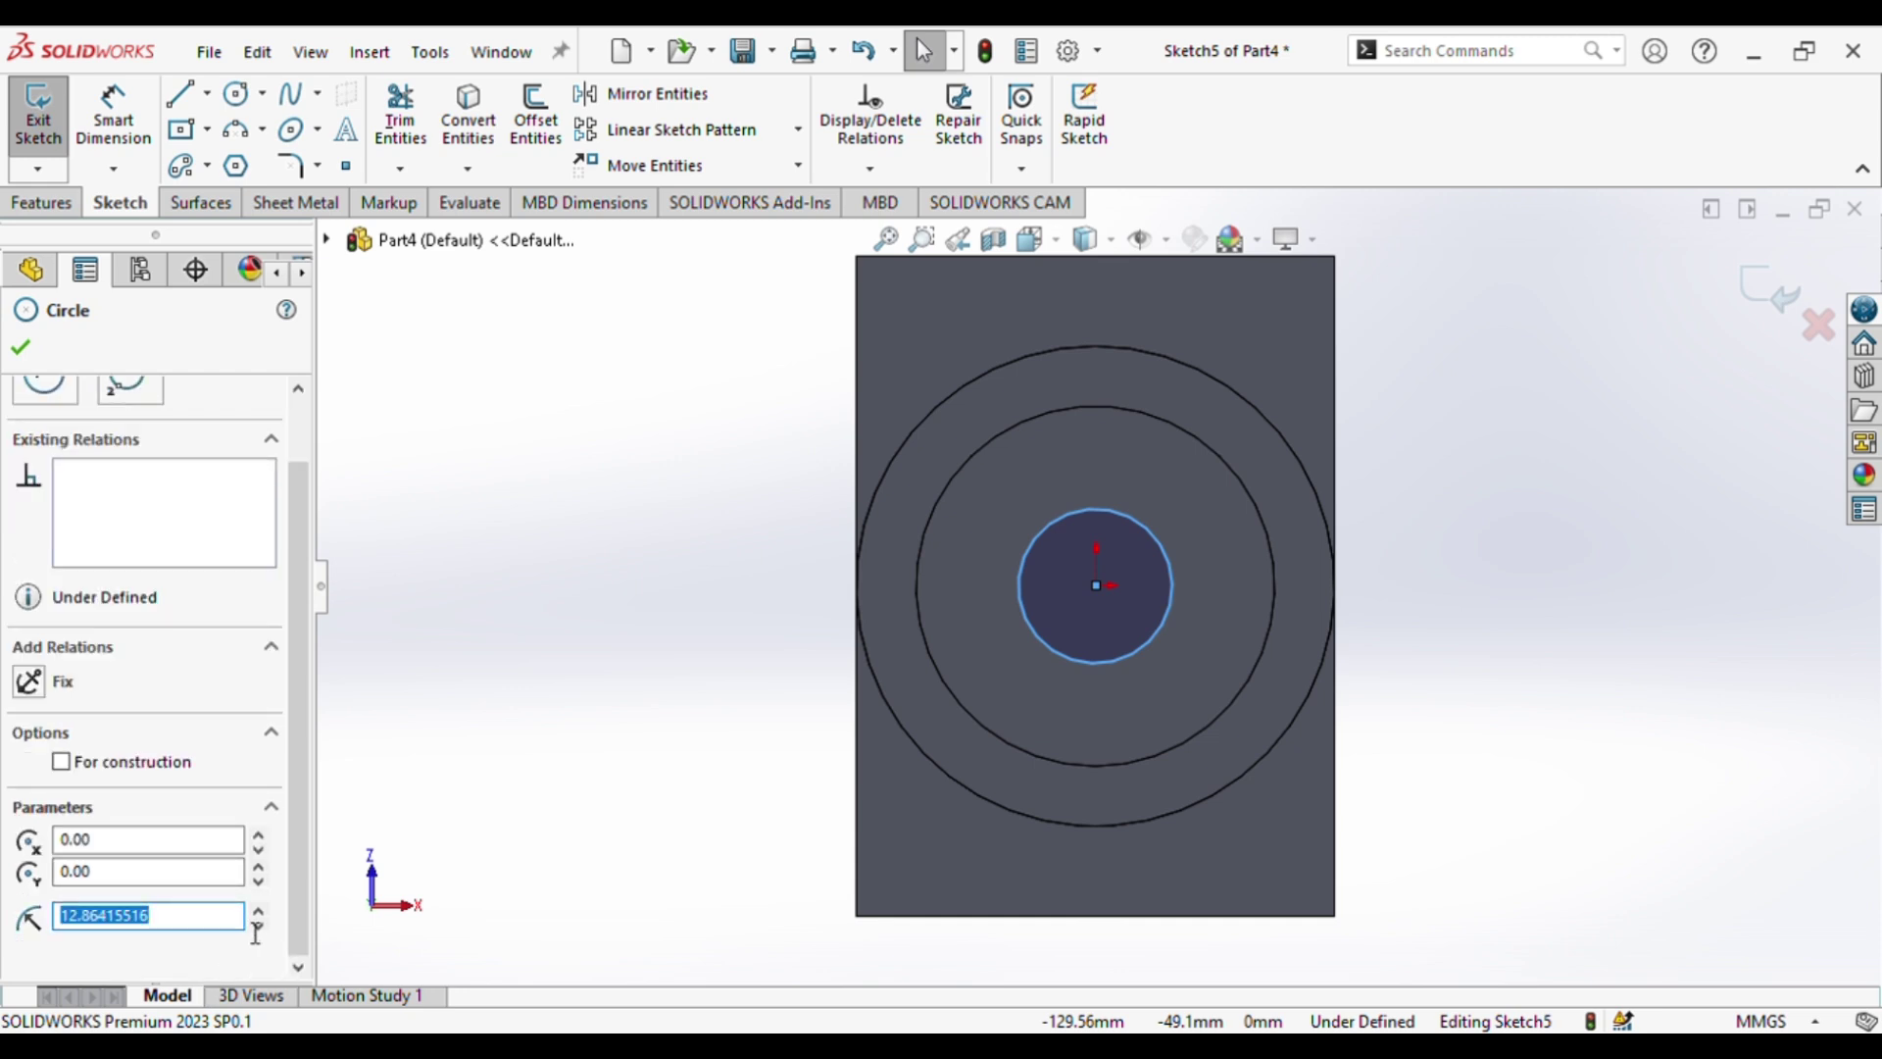
text(30/2)
key(Return)
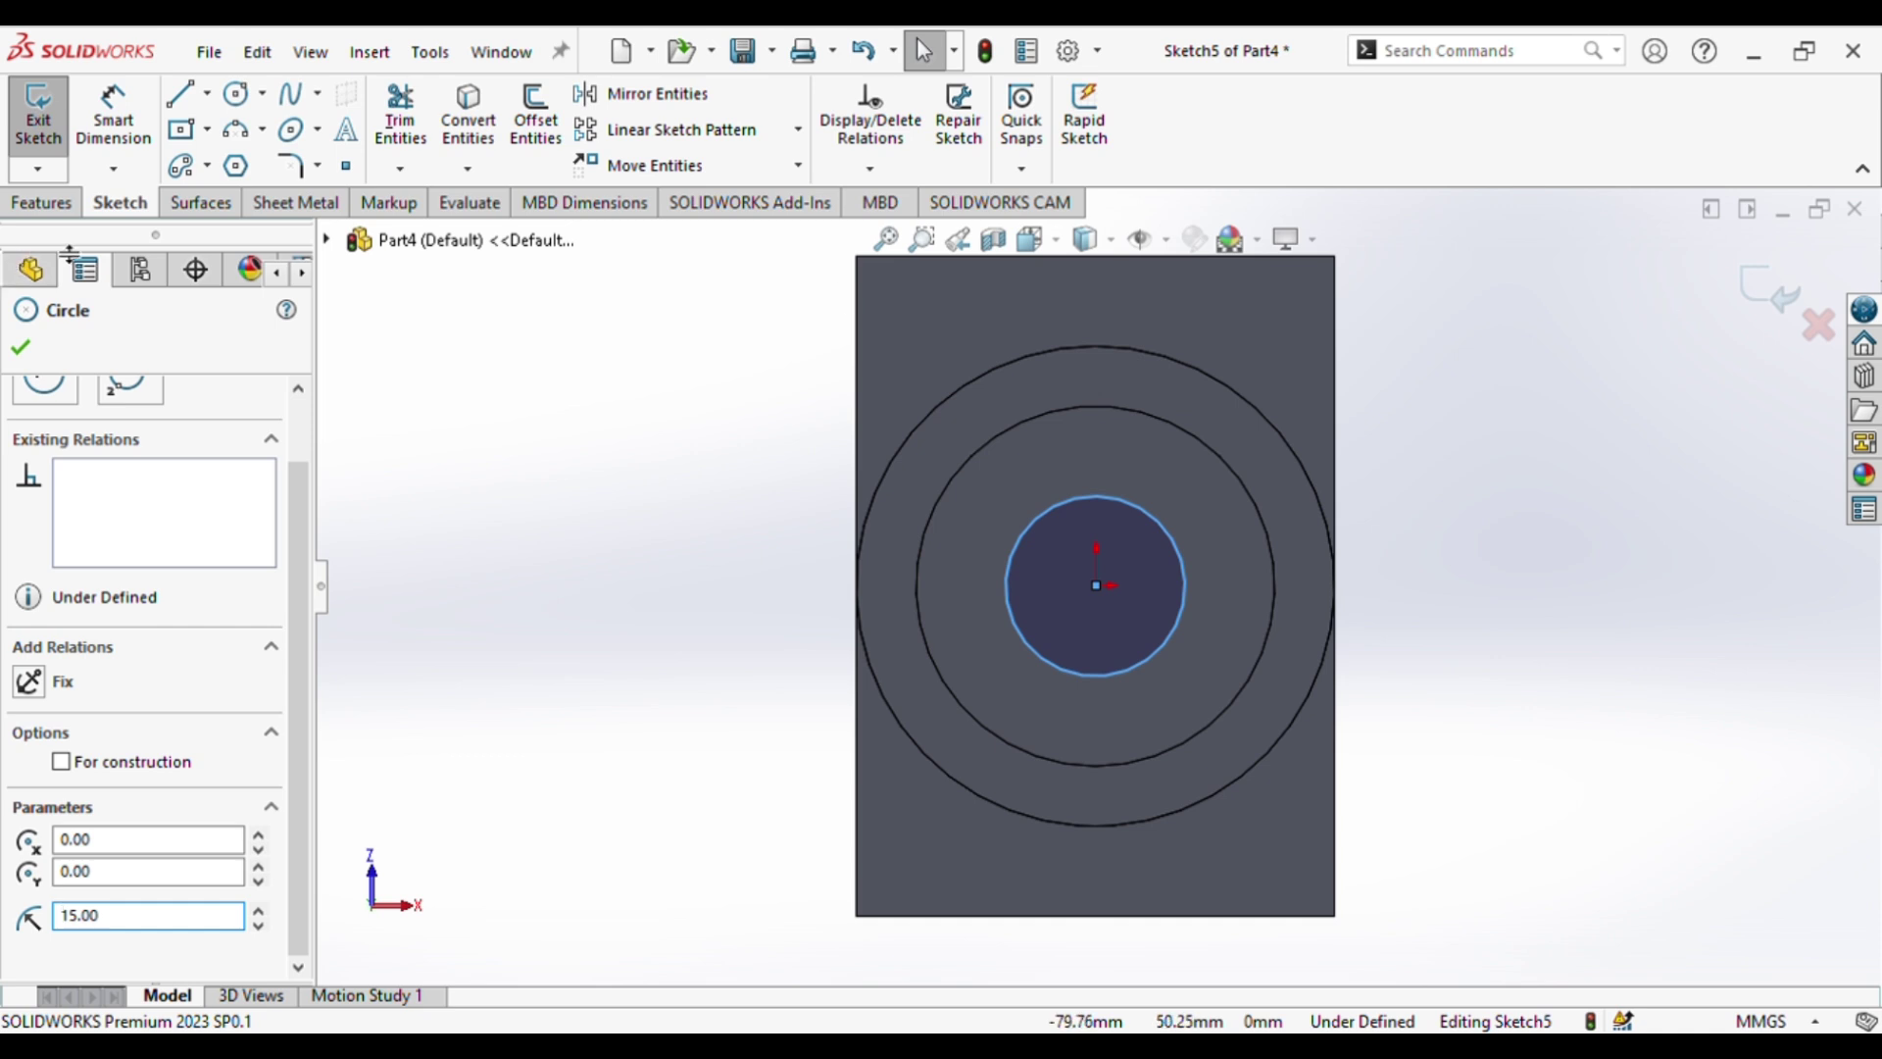
click(41, 202)
click(410, 118)
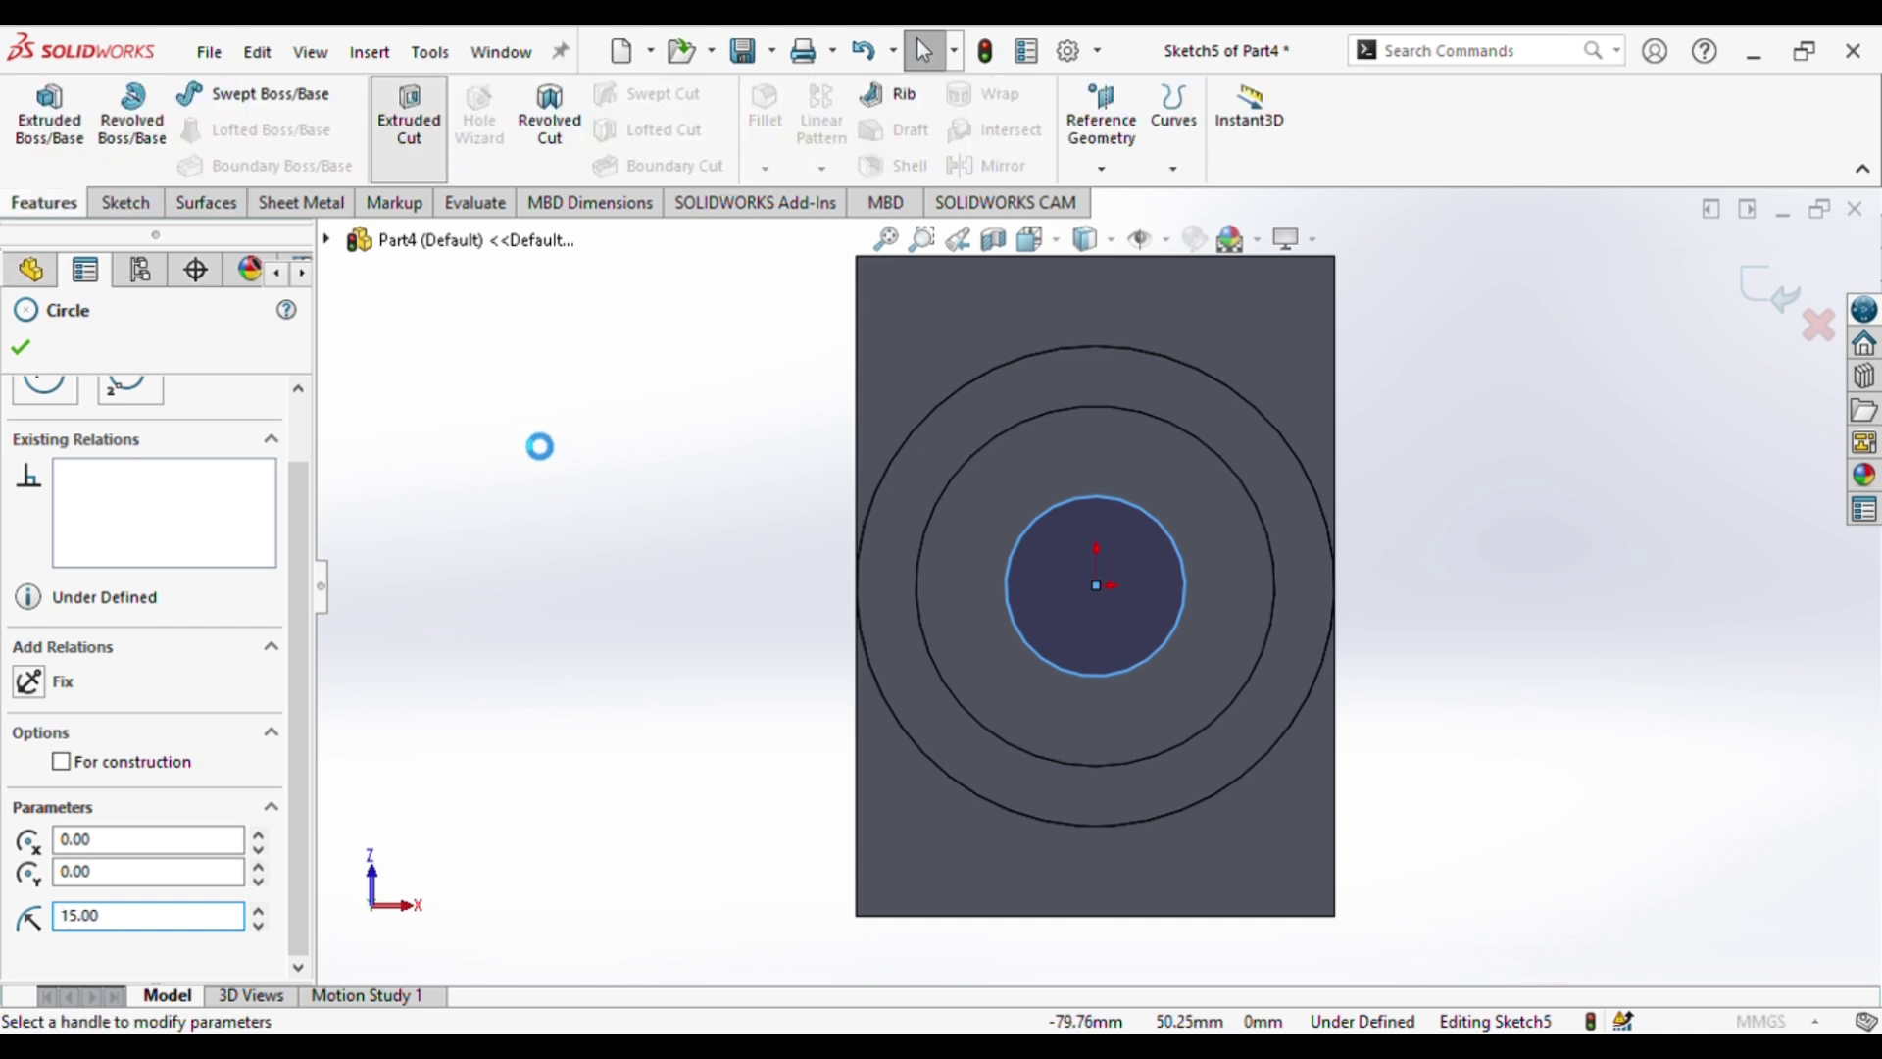
- Cut the radius-15 circle 26 mm deep as Cut-Extrude2, then fit the part in view
middle_drag(696, 740, 689, 450)
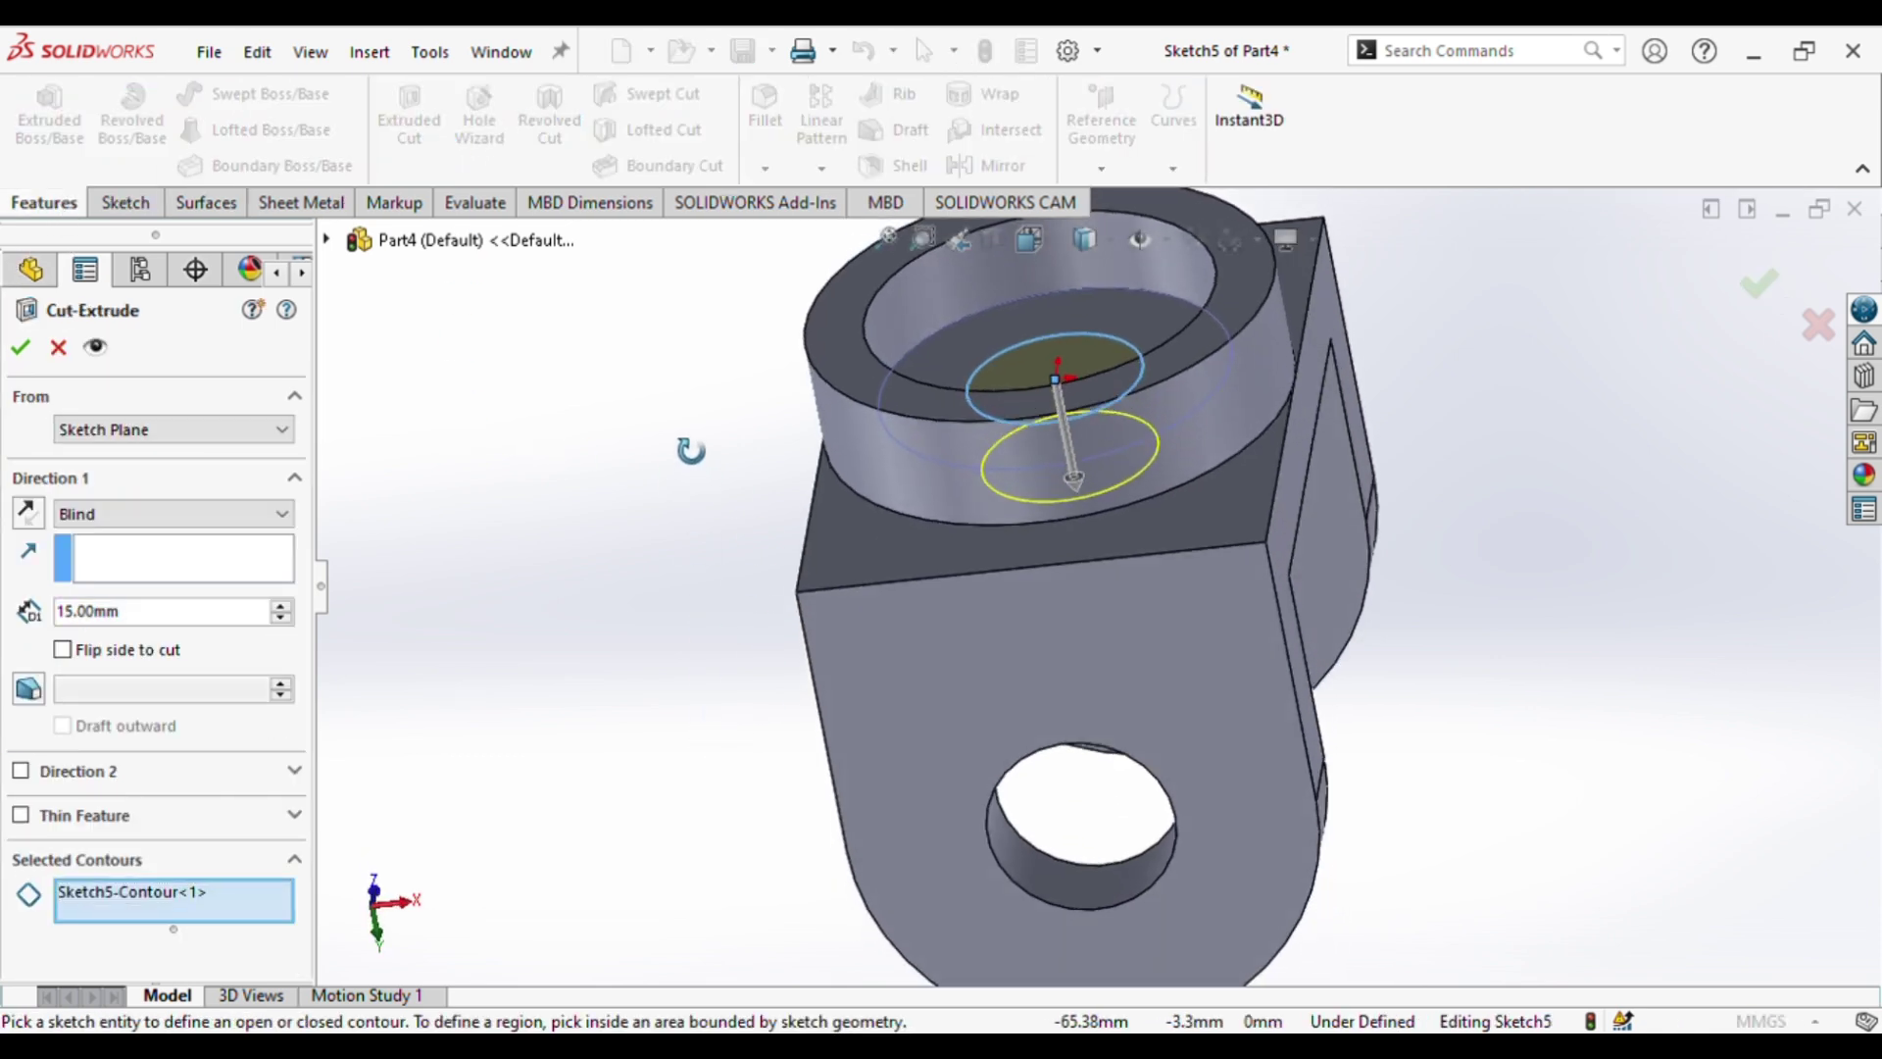
drag(1070, 478, 1085, 534)
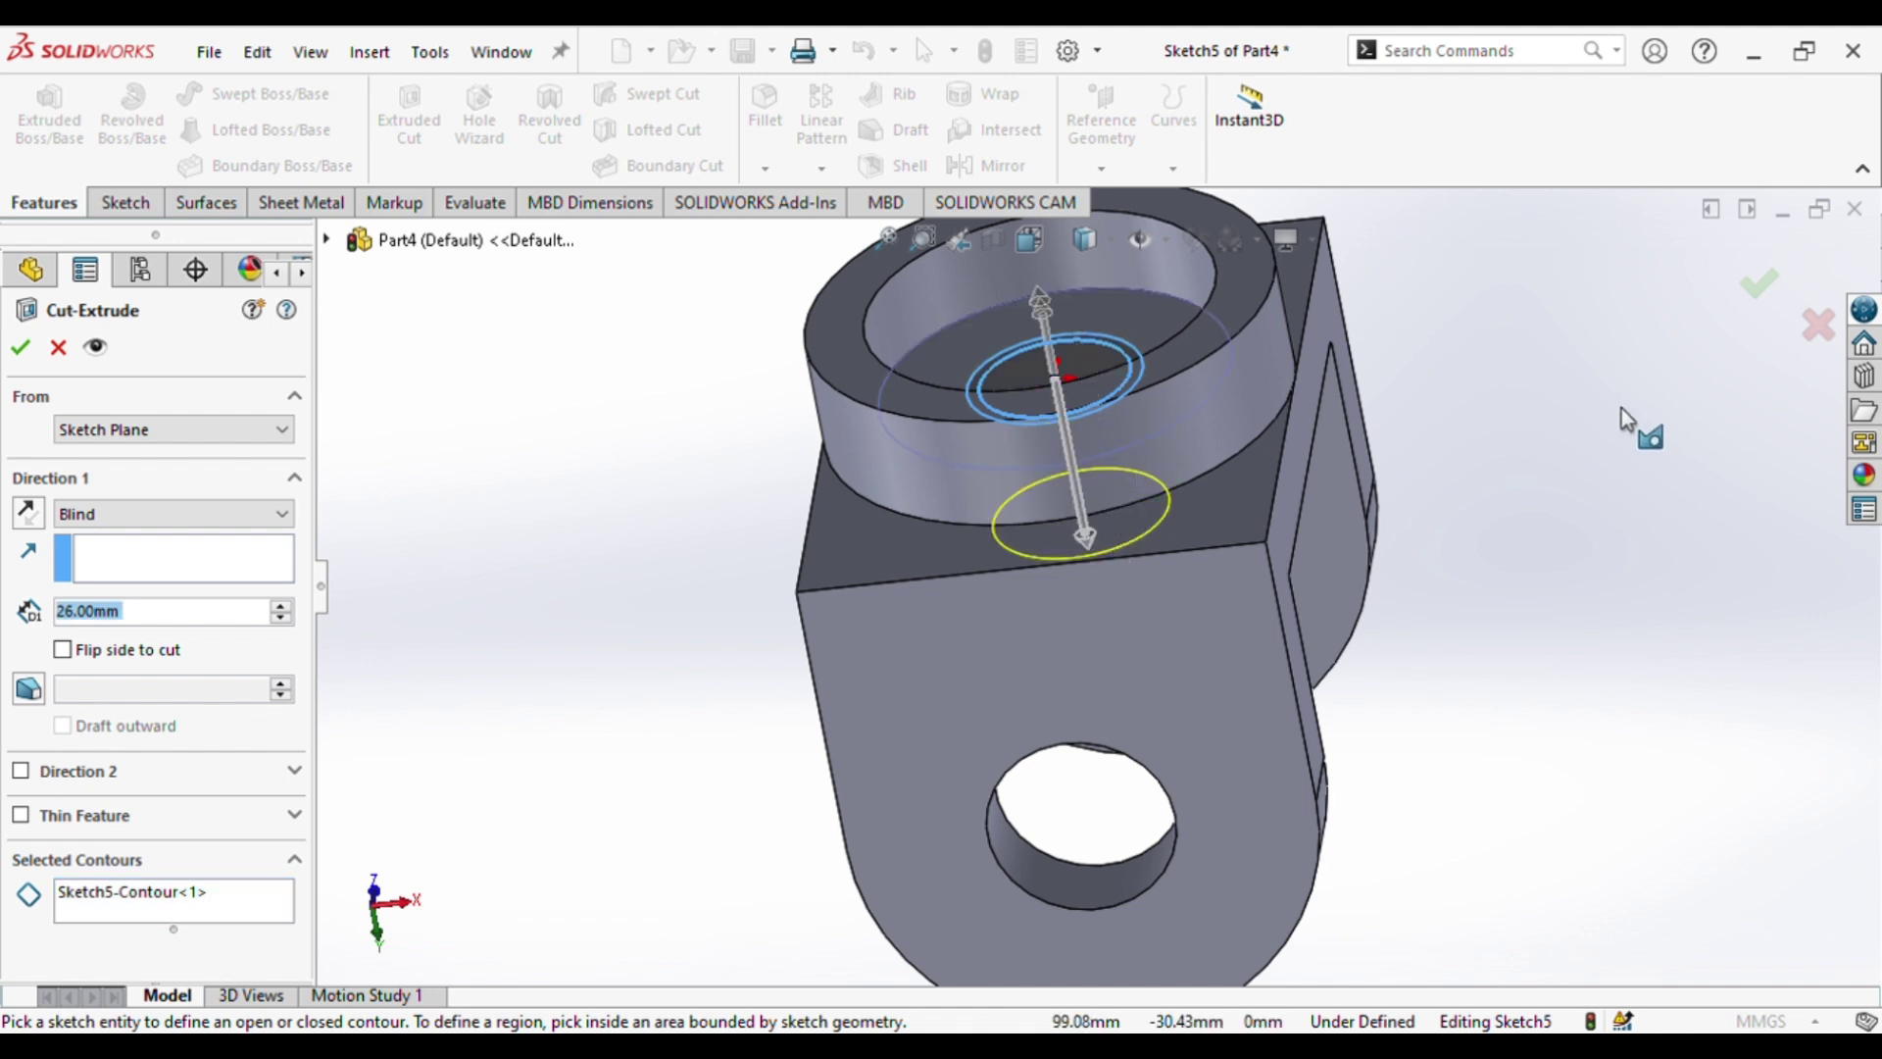
click(1760, 283)
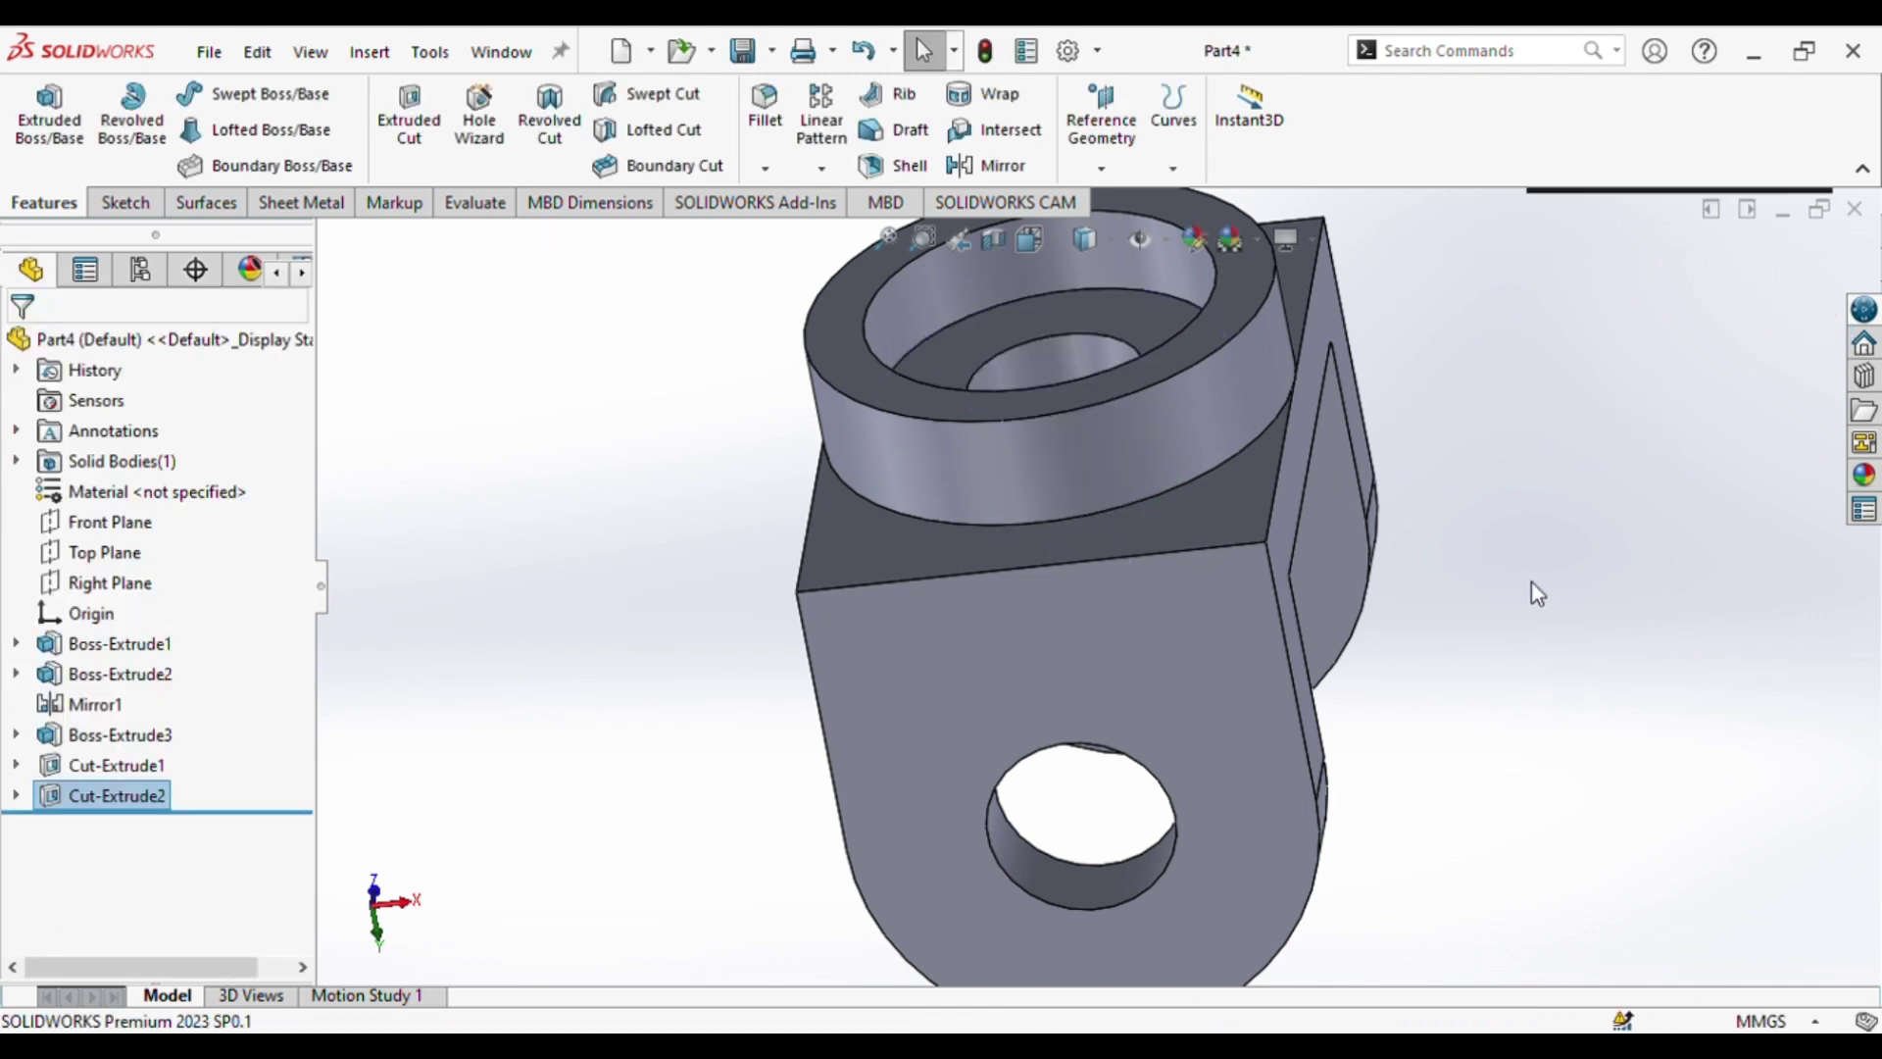
key(f)
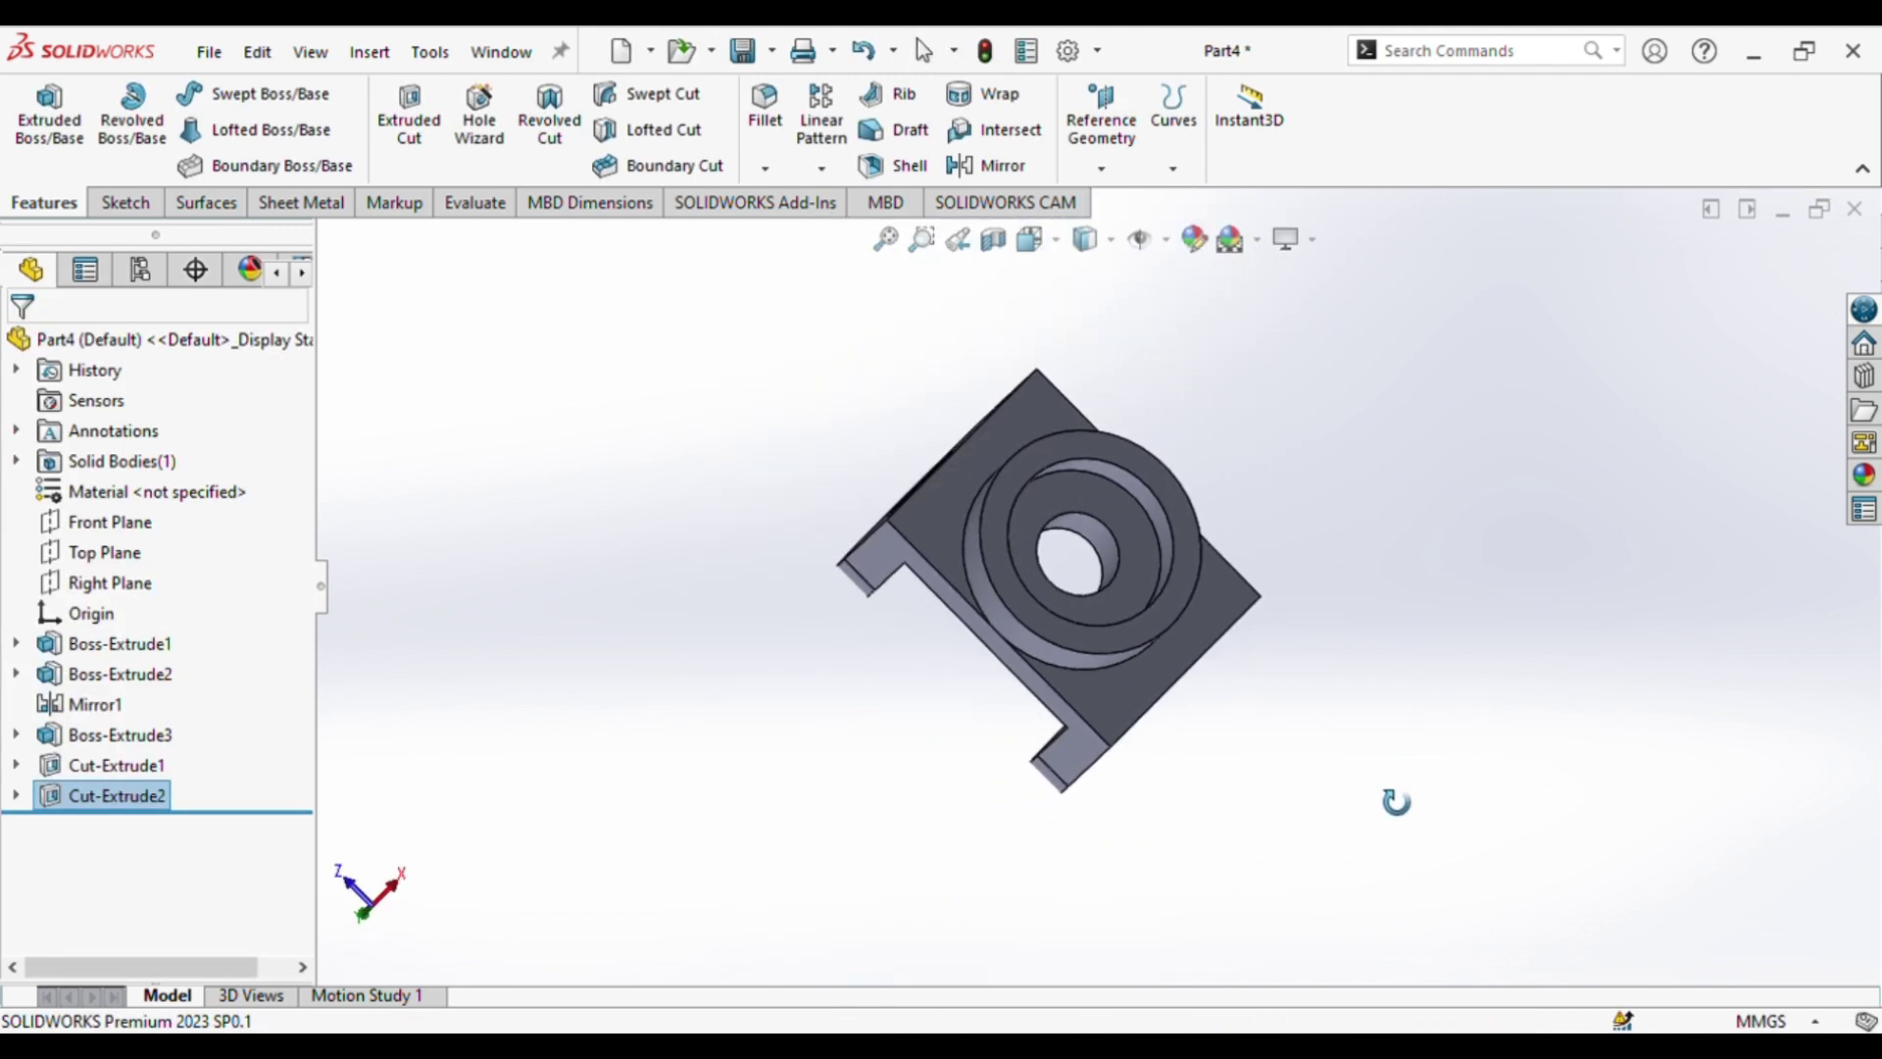